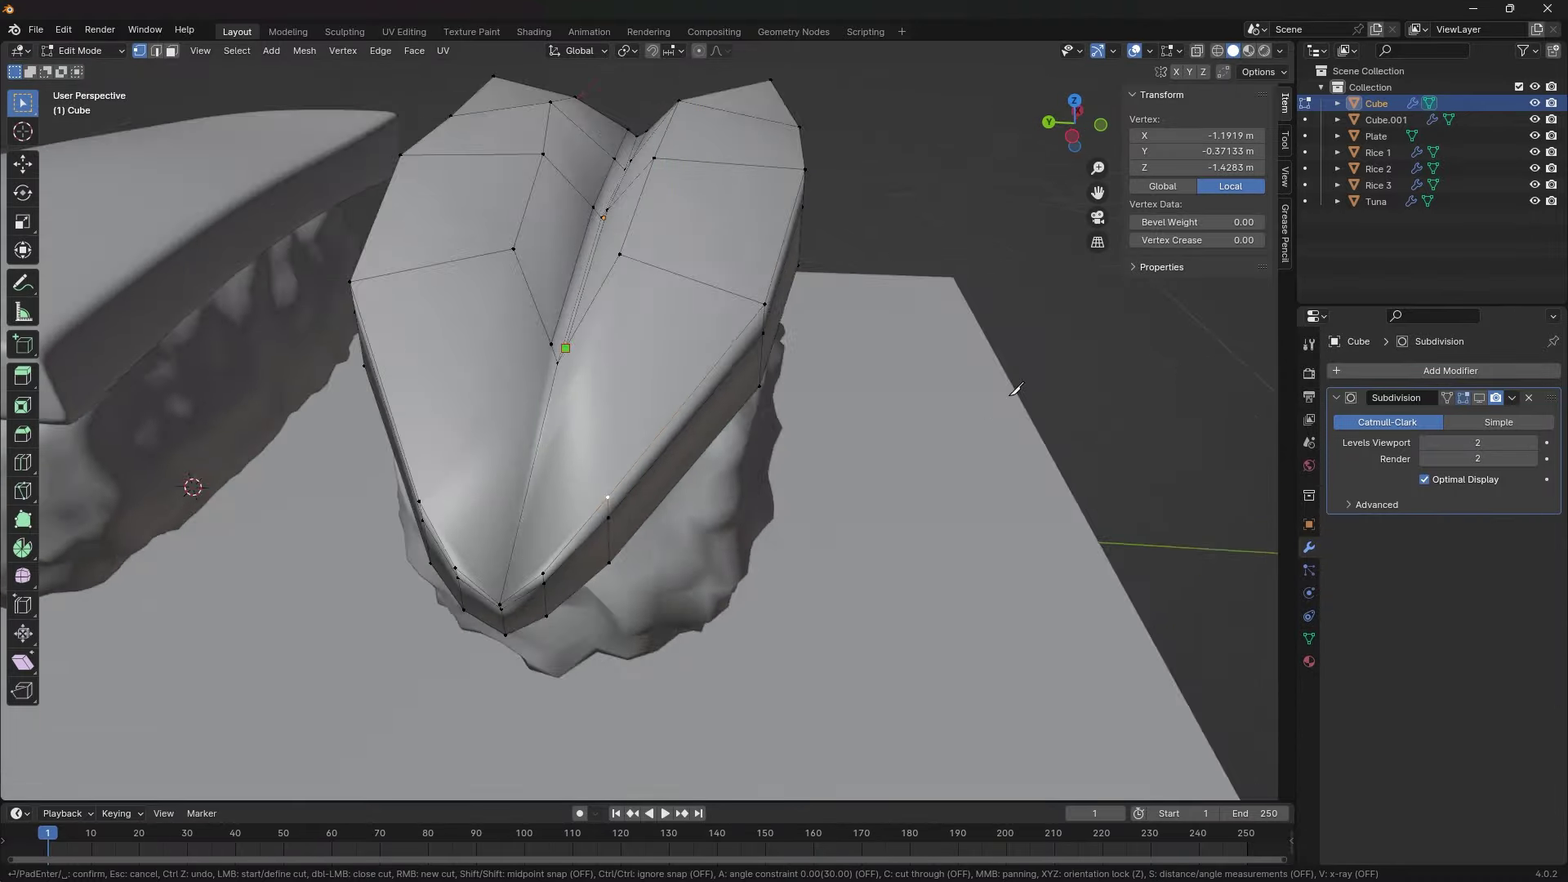
Step: Orbit around the finished platter to inspect the rice mounds with salmon, tuna and shrimp toppings
{"action": "left_click", "coordinate": [1267, 566]}
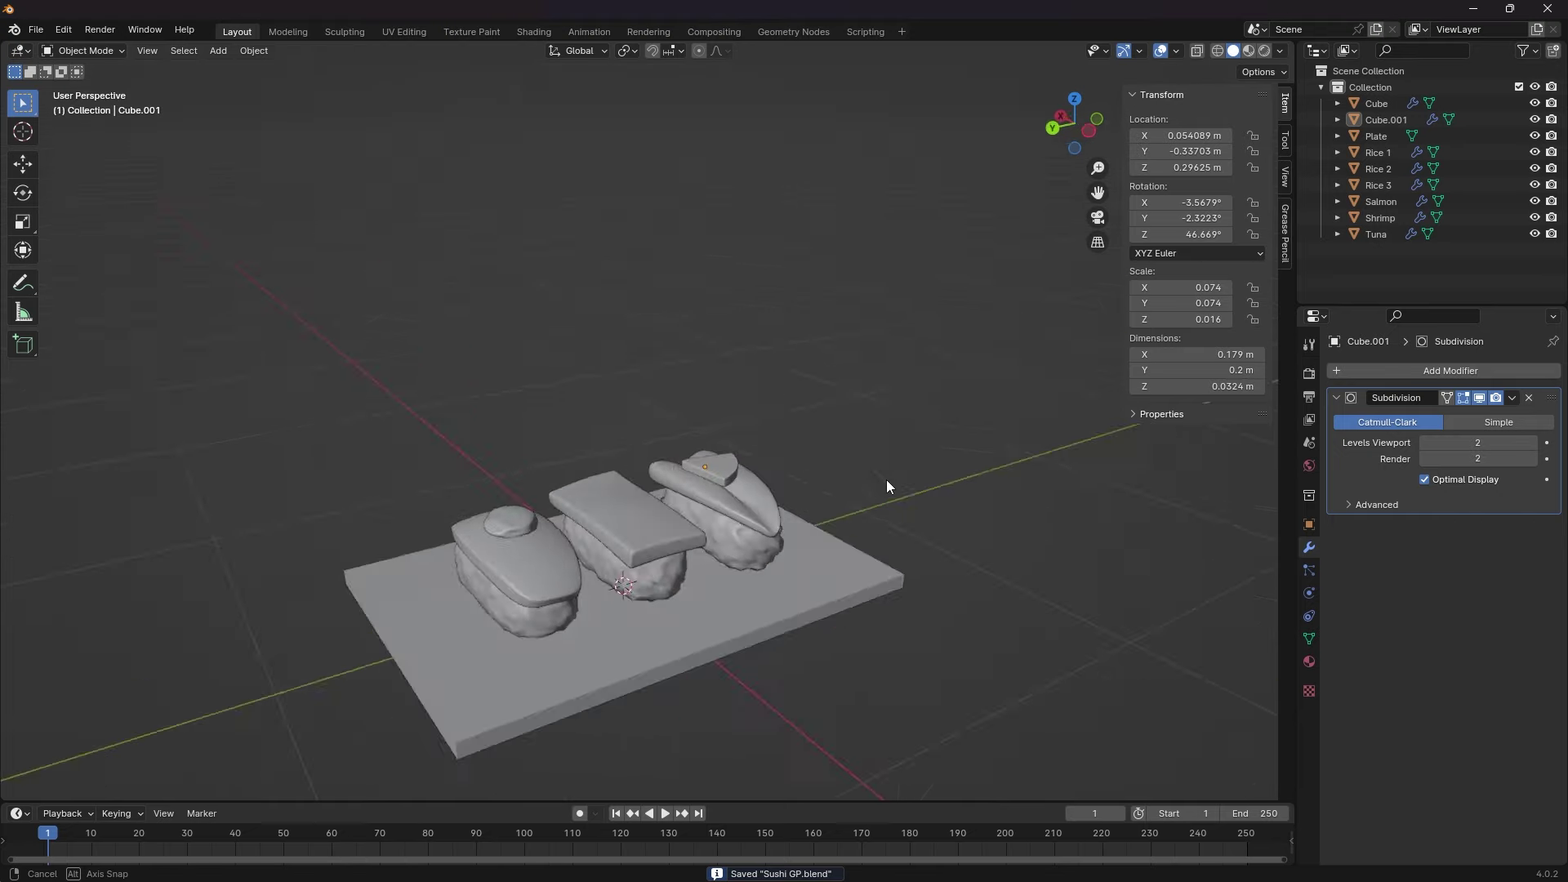
{"action": "middle_click_drag", "start_coordinate": [885, 478], "coordinate": [855, 512]}
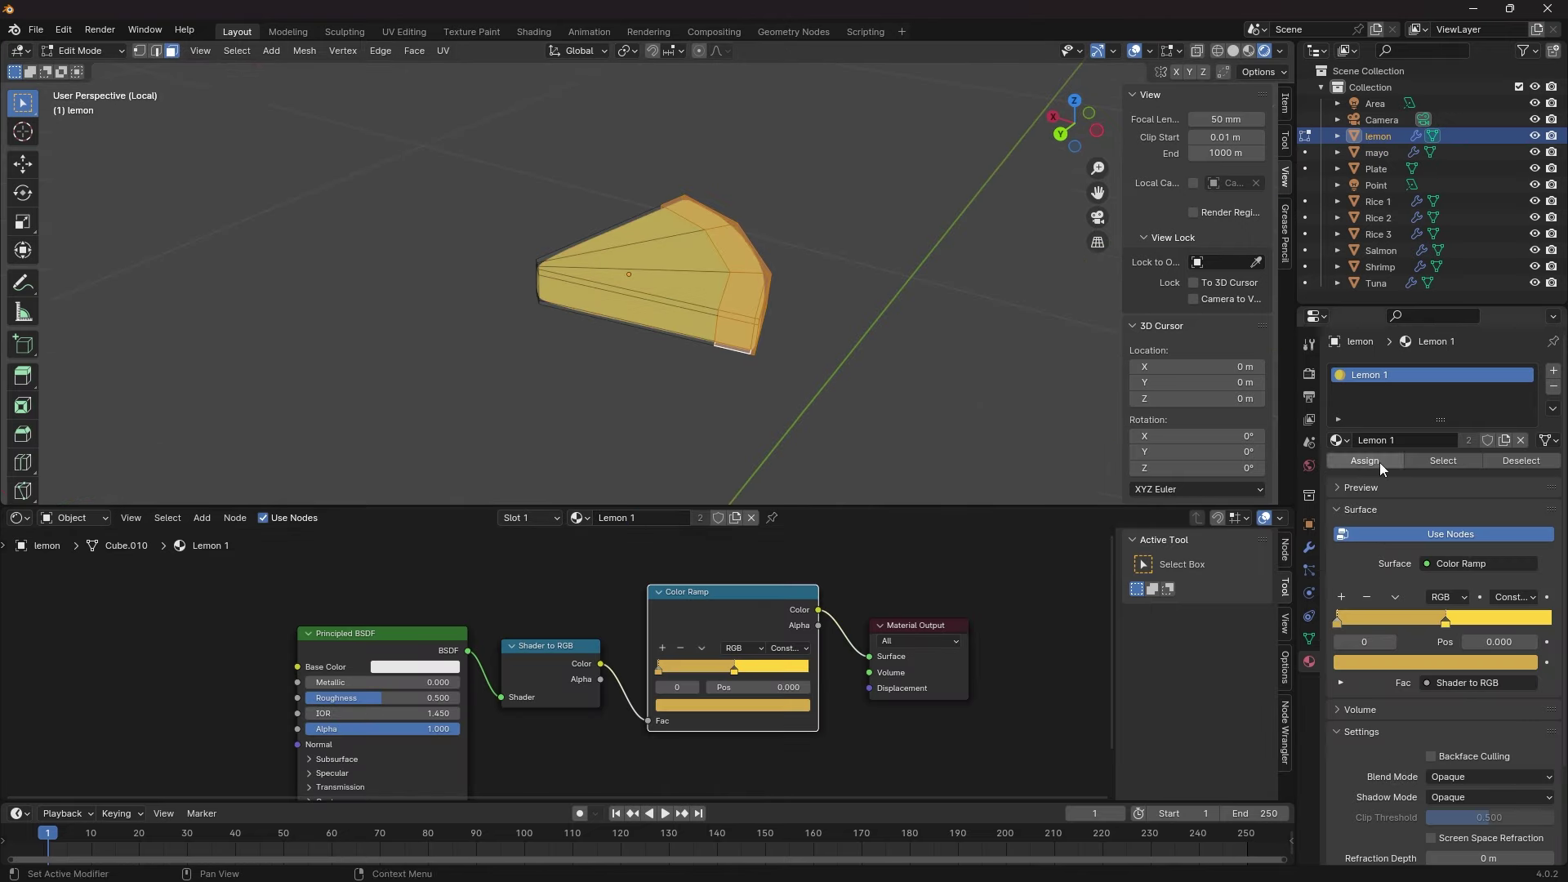
Step: Leave lemon edit mode and local view to see the whole toon-shaded sushi platter
{"action": "key", "text": "Tab"}
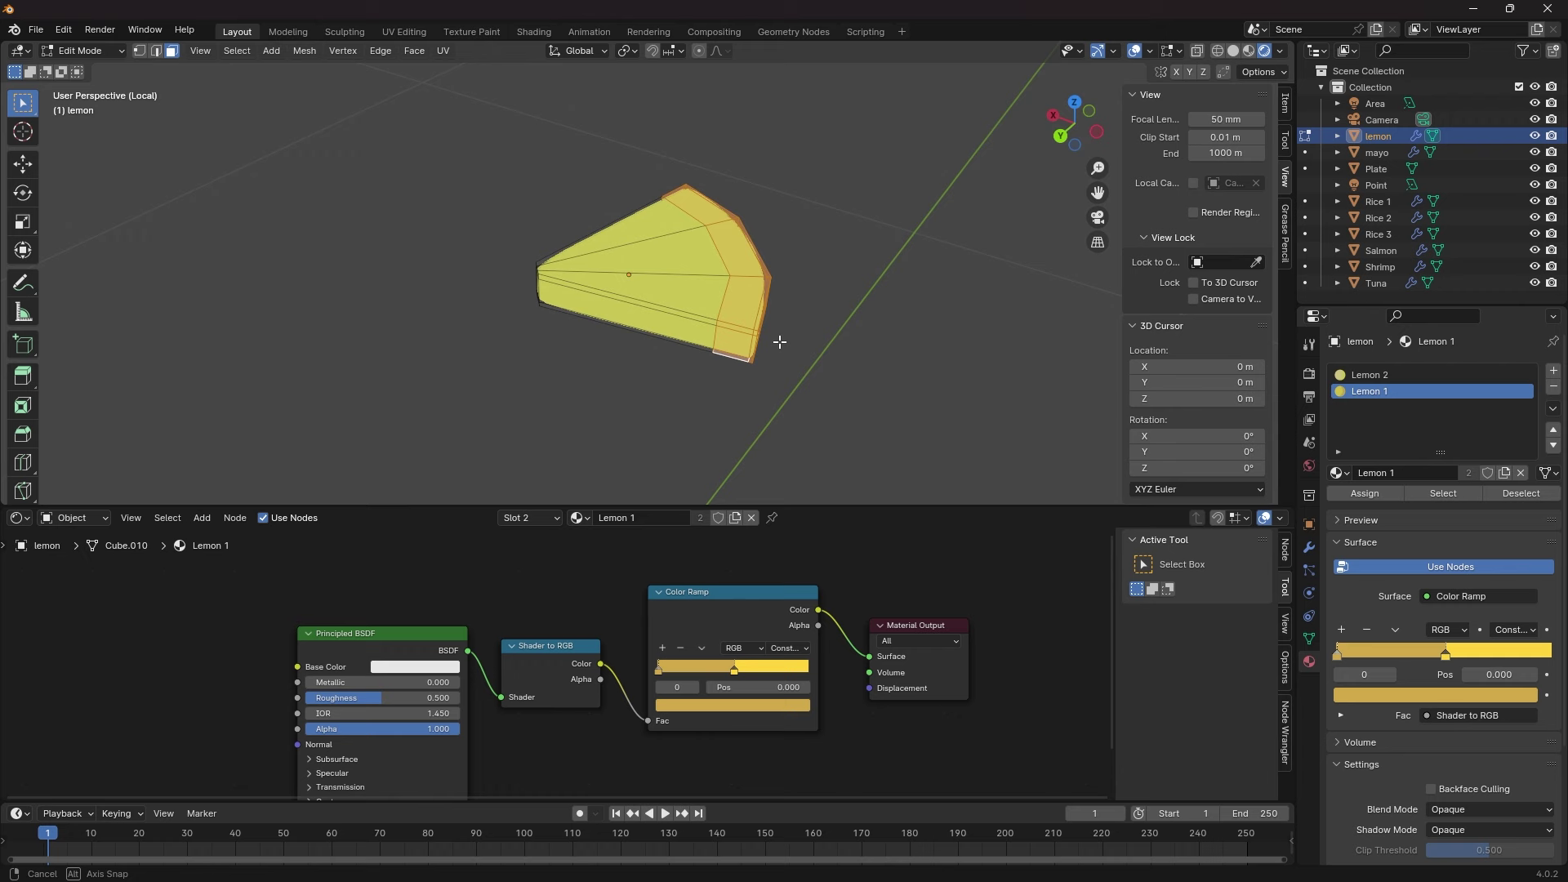
{"action": "key", "text": "Tab"}
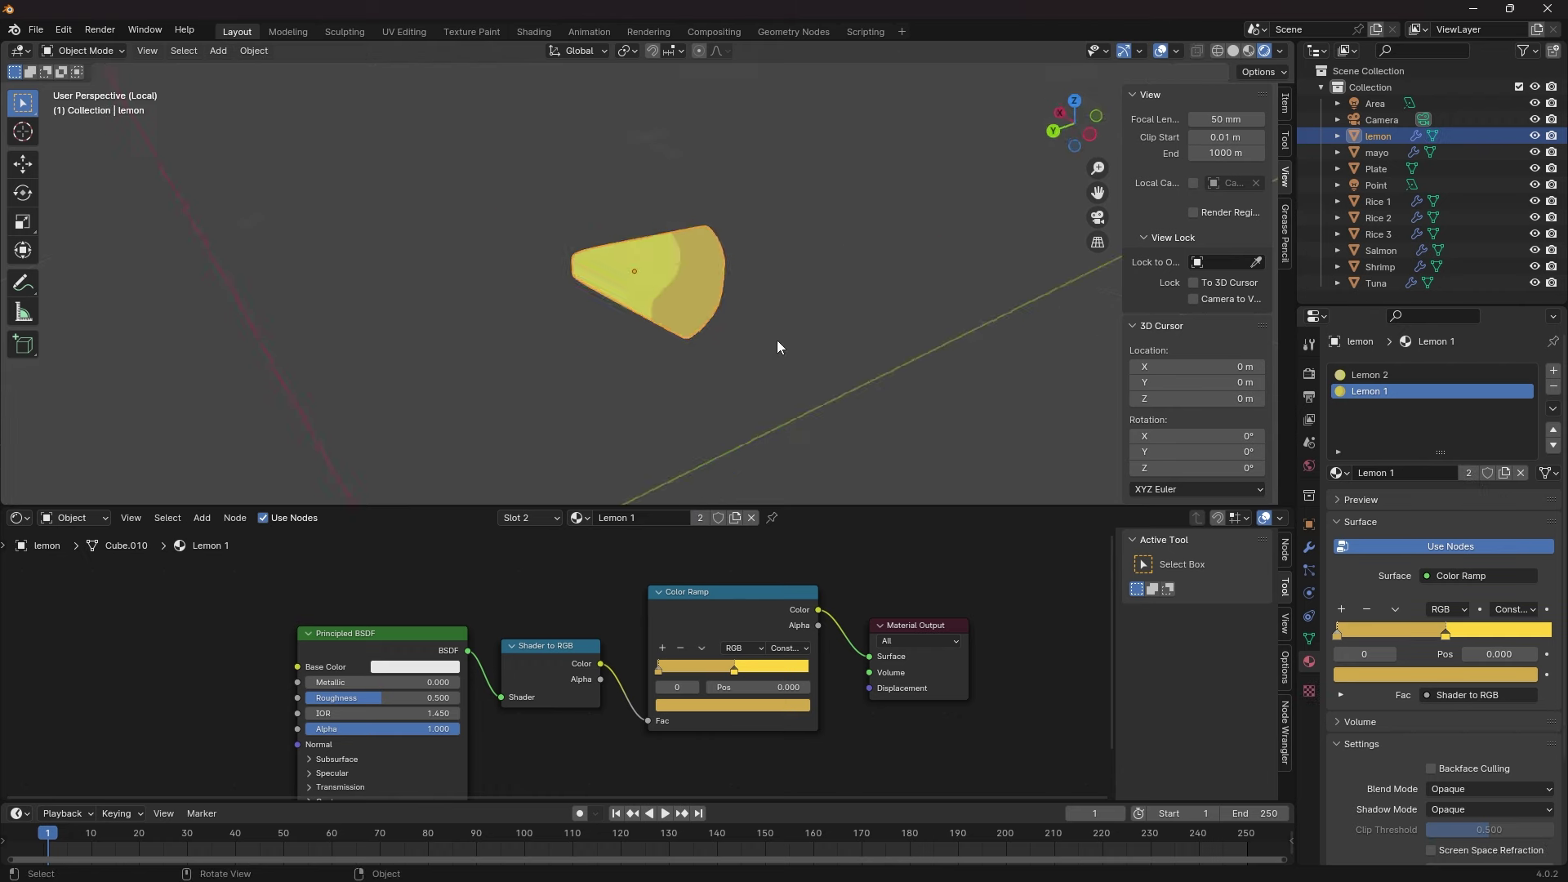
{"action": "key", "text": "KP_Divide"}
{"action": "middle_click_drag", "start_coordinate": [638, 351], "coordinate": [784, 304]}
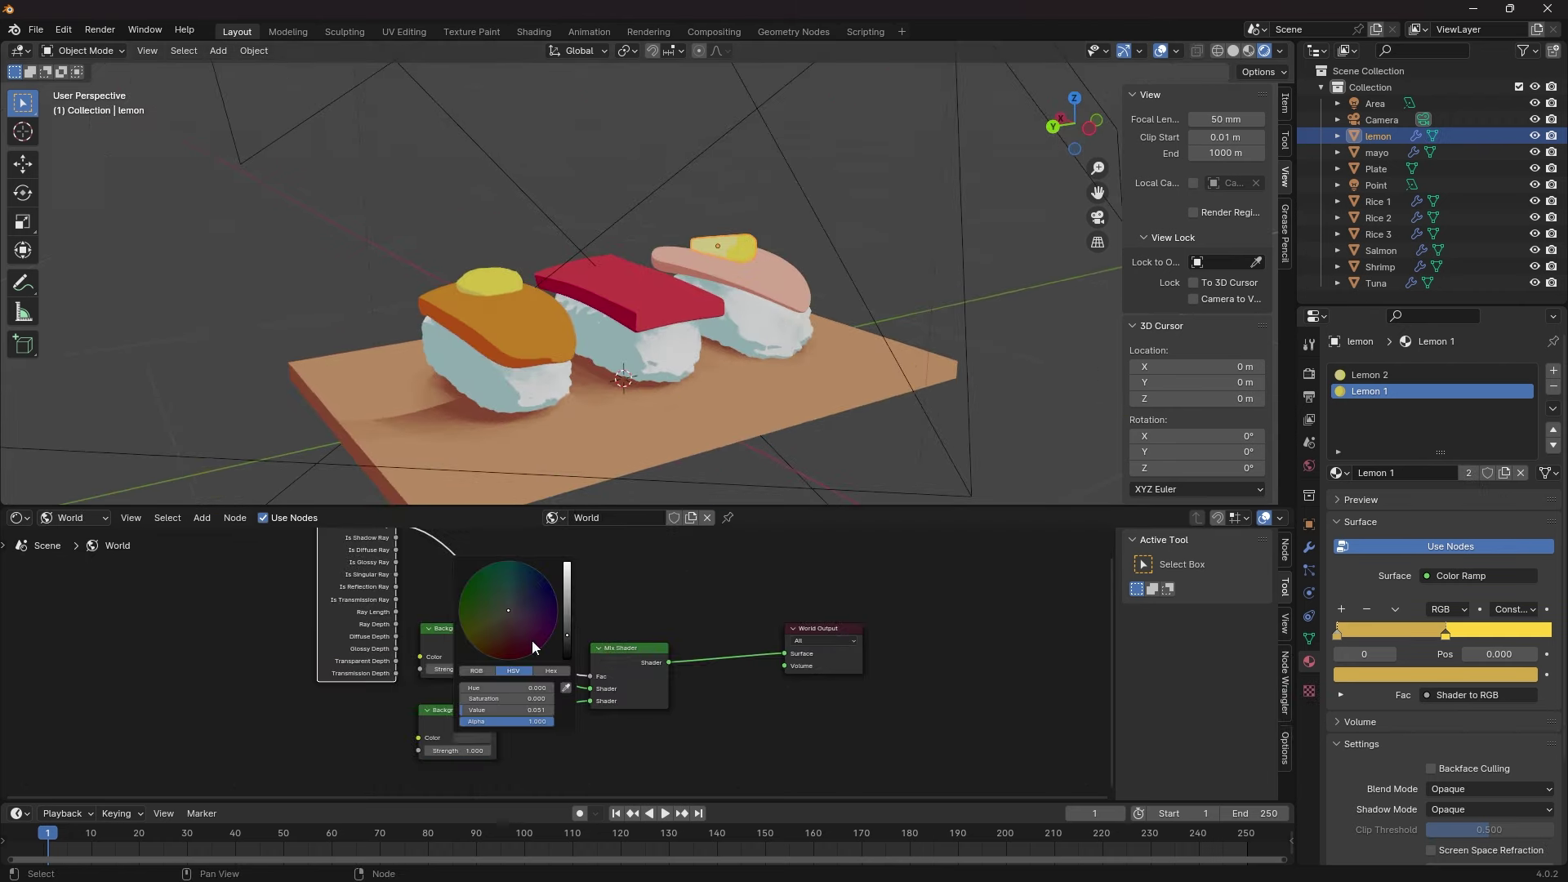
Step: Lighten the world background colour to a pale blue-grey tint
{"action": "left_click_drag", "start_coordinate": [567, 637], "coordinate": [571, 588]}
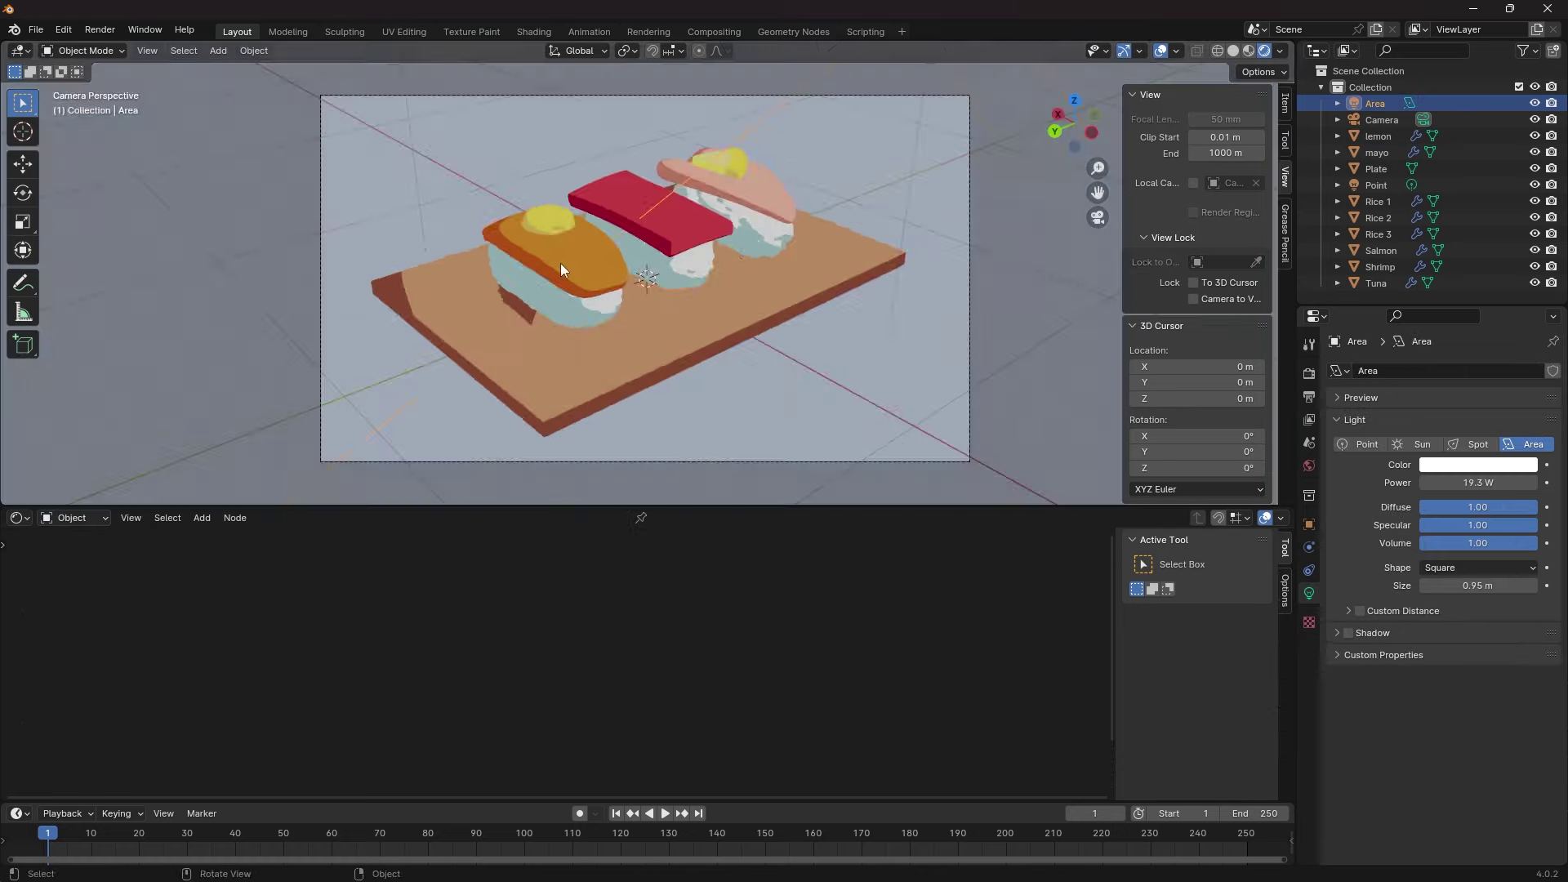
{"action": "middle_click_drag", "start_coordinate": [560, 263], "coordinate": [1368, 139]}
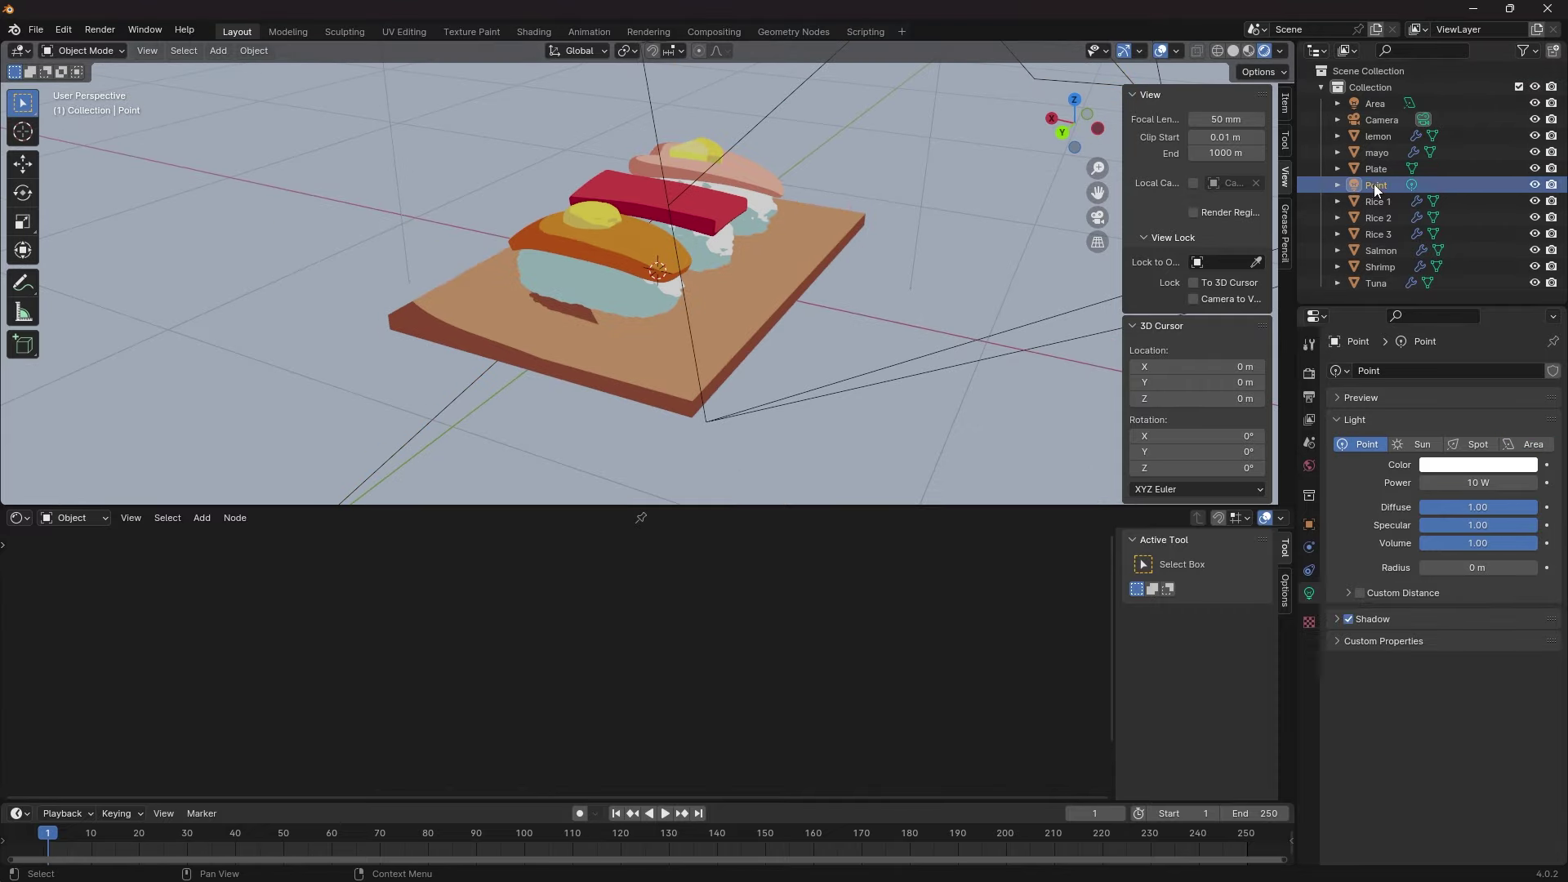
{"action": "middle_click_drag", "start_coordinate": [504, 241], "coordinate": [484, 231]}
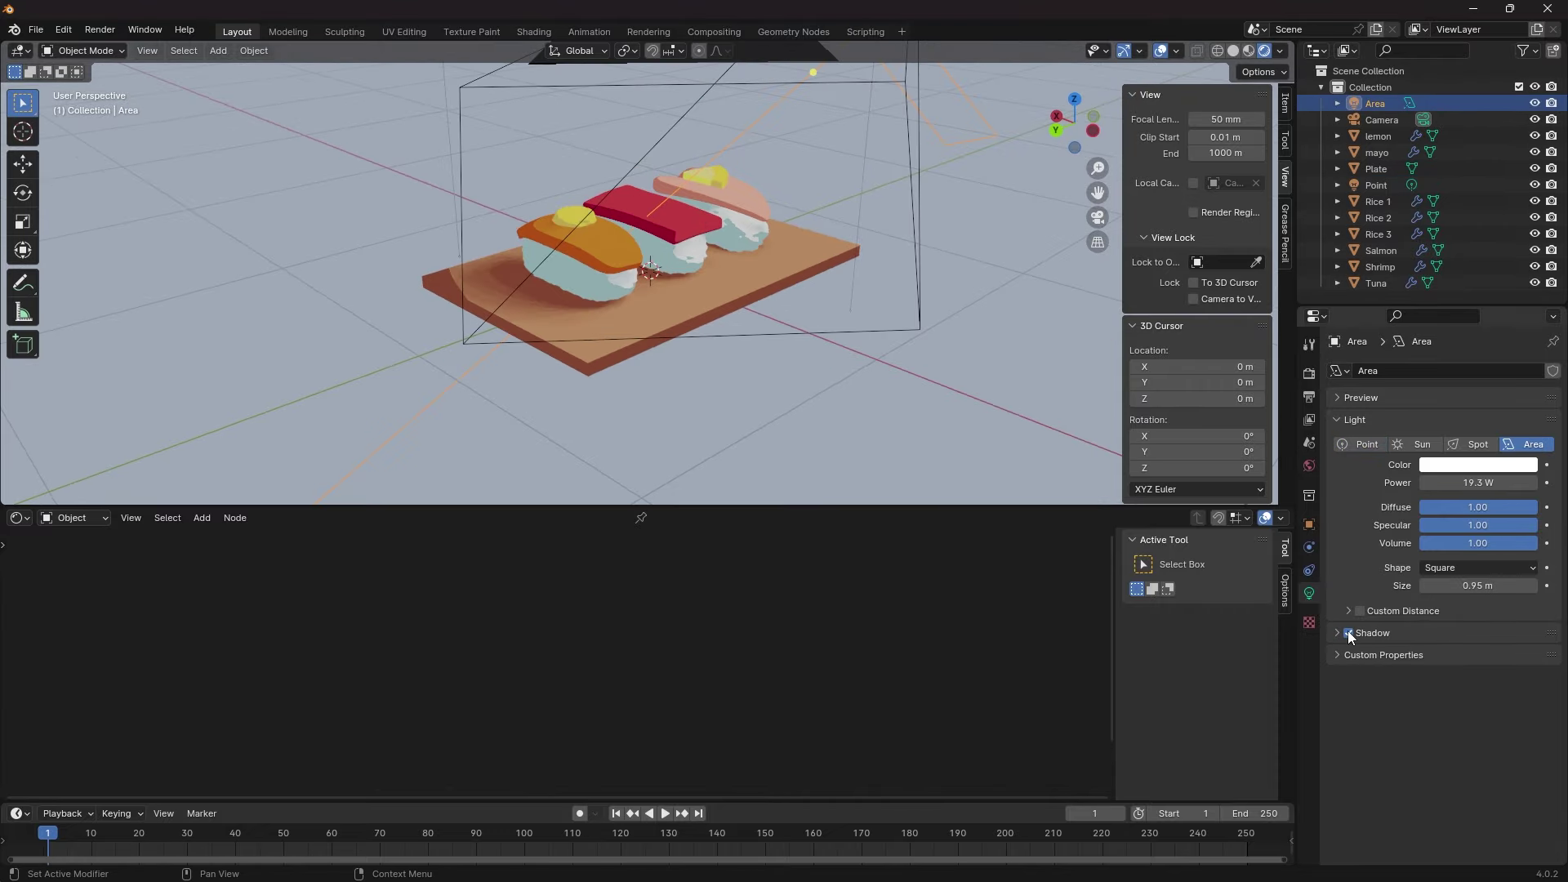
{"action": "middle_click_drag", "start_coordinate": [831, 310], "coordinate": [772, 267]}
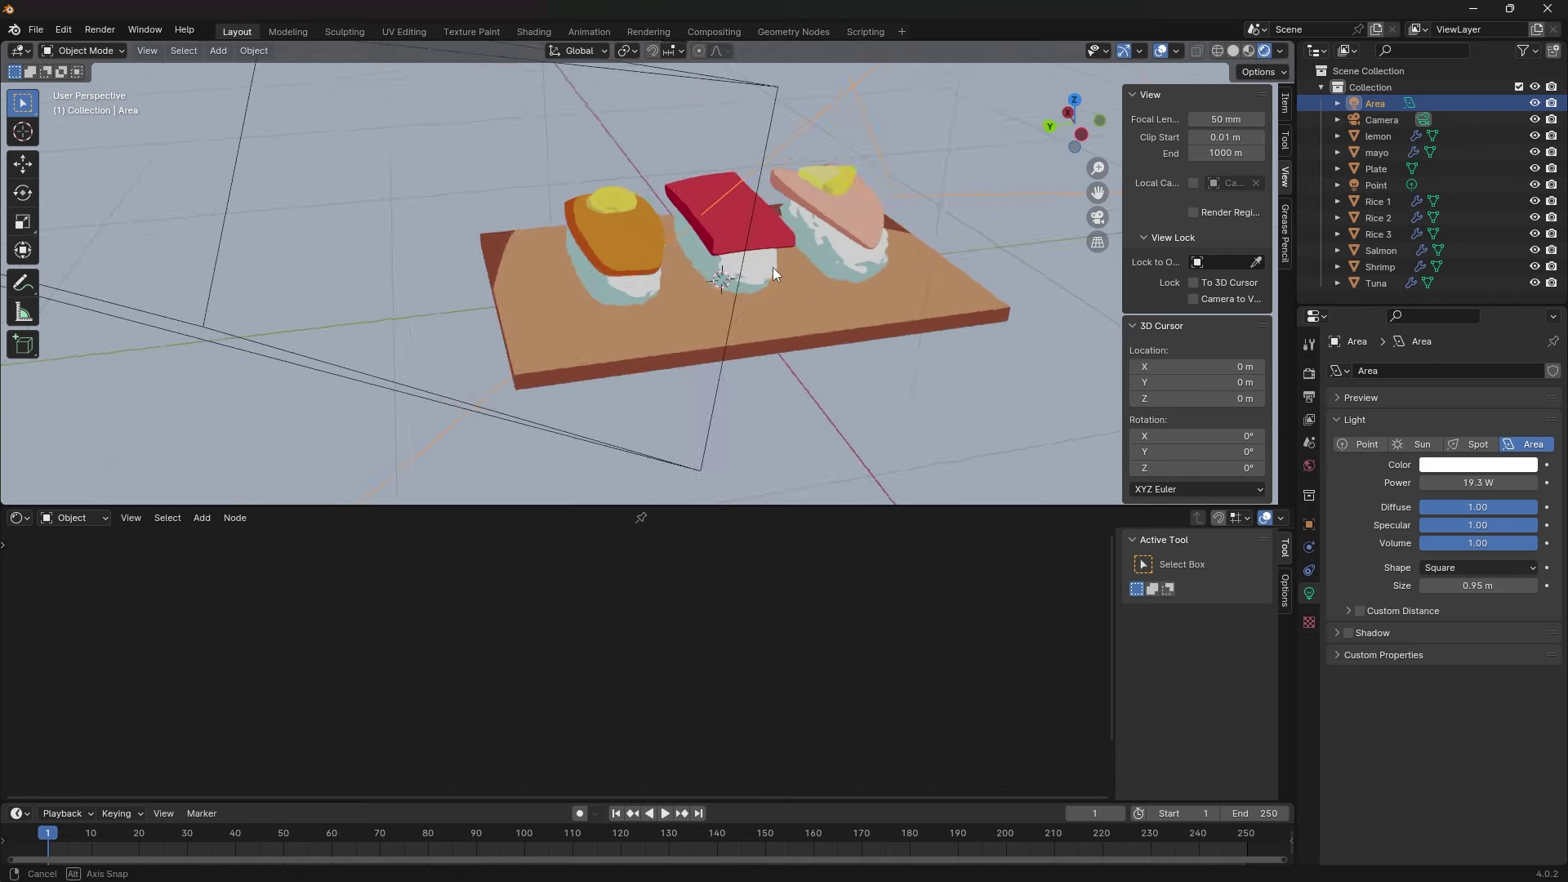
Step: Make the Area light a Sun with 0° angle, rotate it to shadow the platter, and view through the camera
{"action": "left_click", "coordinate": [1417, 445]}
{"action": "left_click_drag", "start_coordinate": [1478, 568], "coordinate": [1437, 567]}
{"action": "middle_click_drag", "start_coordinate": [1021, 392], "coordinate": [707, 375]}
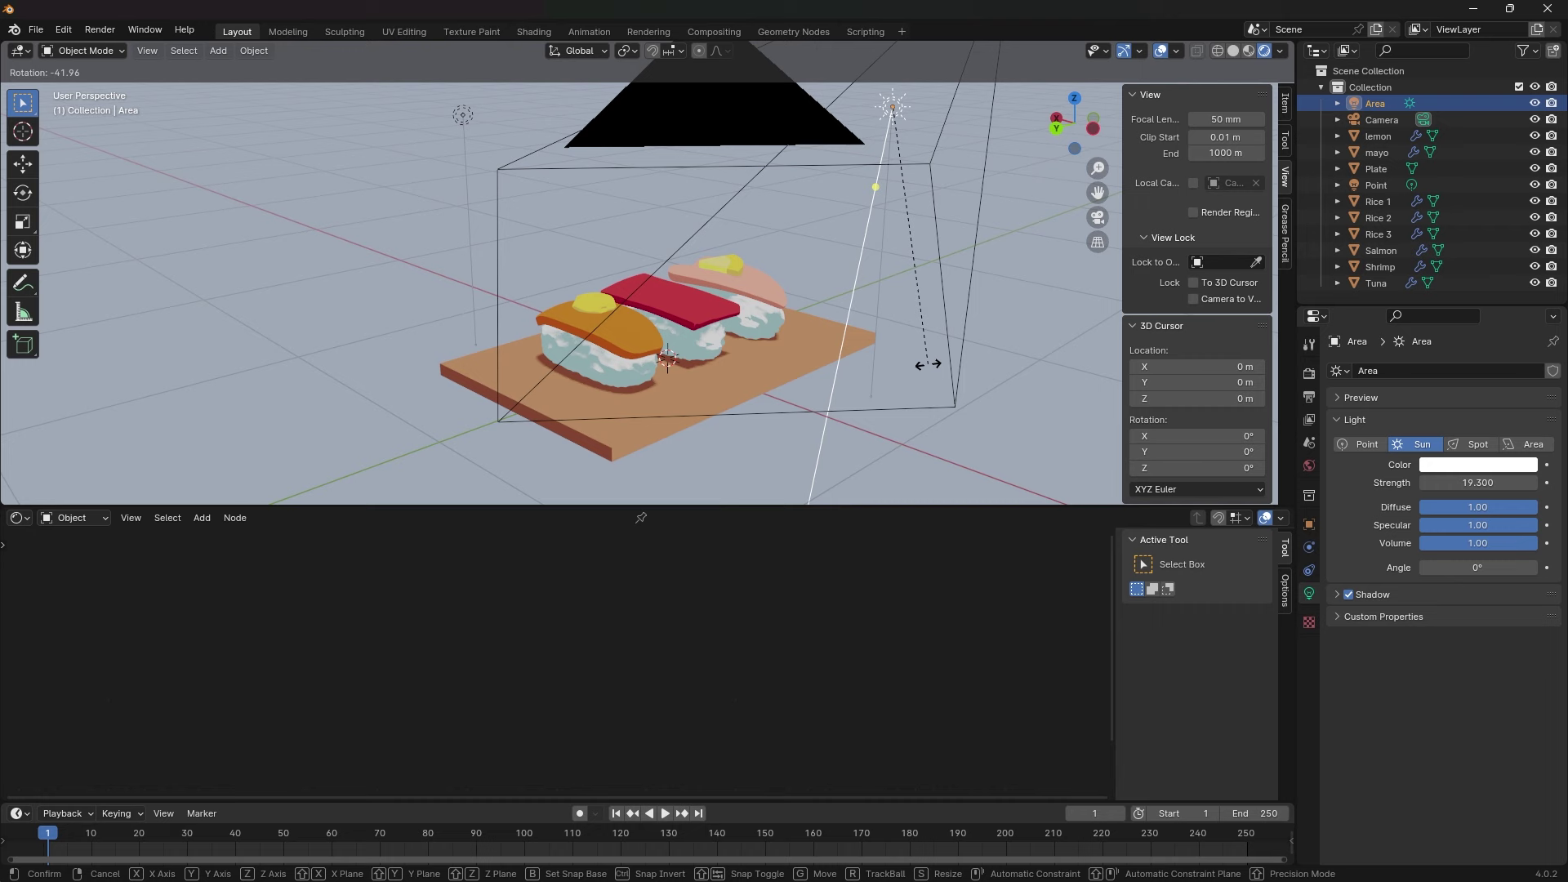
{"action": "left_click", "coordinate": [957, 376]}
{"action": "middle_click_drag", "start_coordinate": [959, 366], "coordinate": [858, 351]}
{"action": "key", "text": "r"}
{"action": "left_click", "coordinate": [846, 375]}
{"action": "key", "text": "KP_0"}
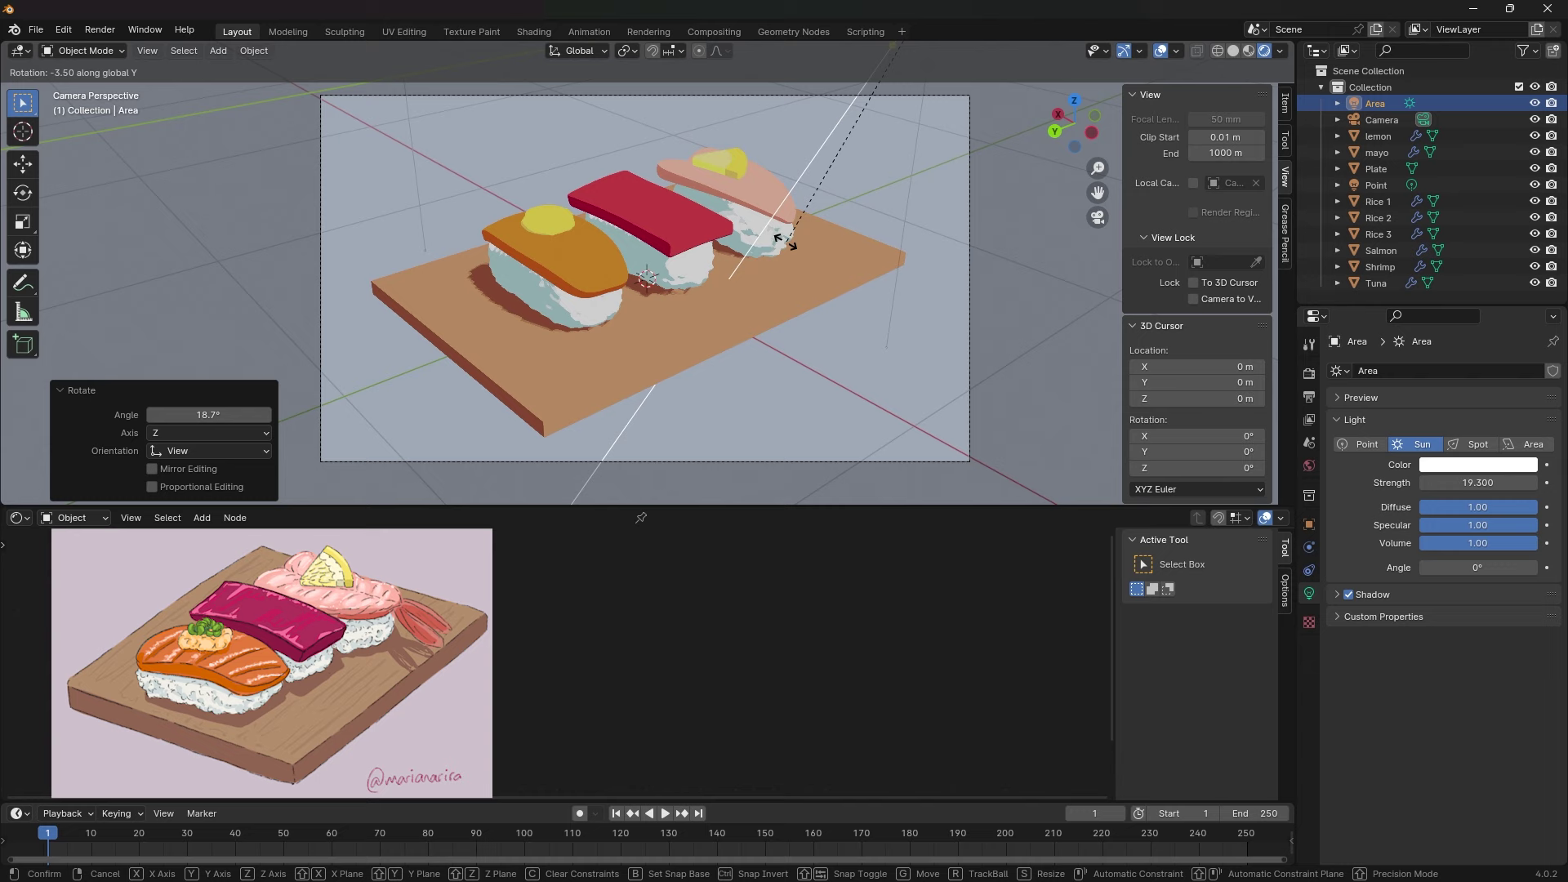
Step: Confirm the final sun rotation and play the Pivot Camera orbit animation around the platter
{"action": "left_click", "coordinate": [922, 215]}
{"action": "middle_click_drag", "start_coordinate": [922, 214], "coordinate": [212, 213]}
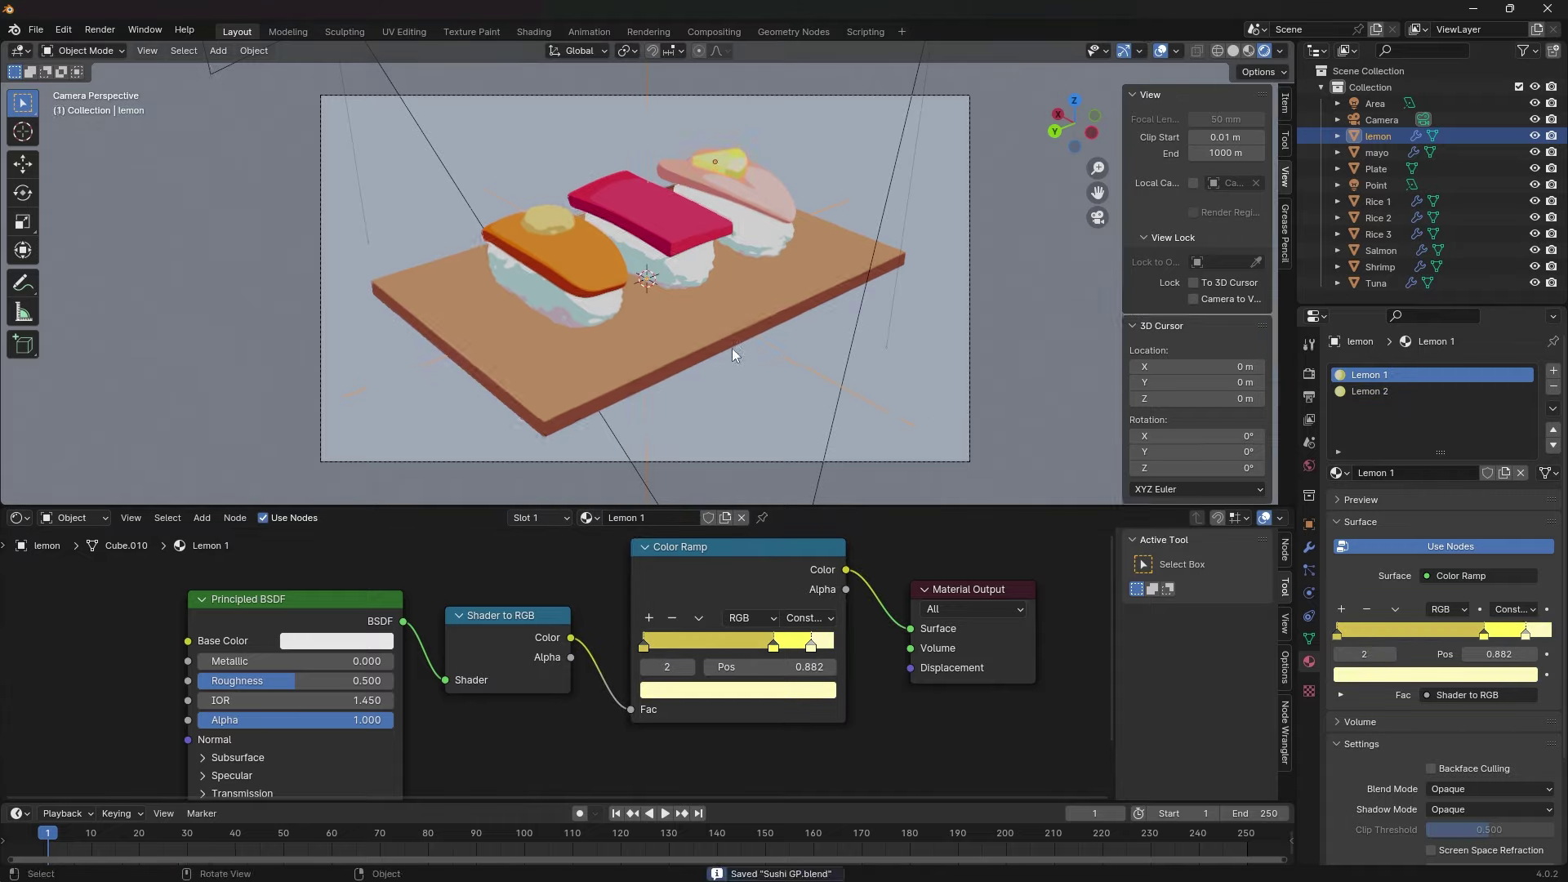
{"action": "left_click", "coordinate": [660, 729]}
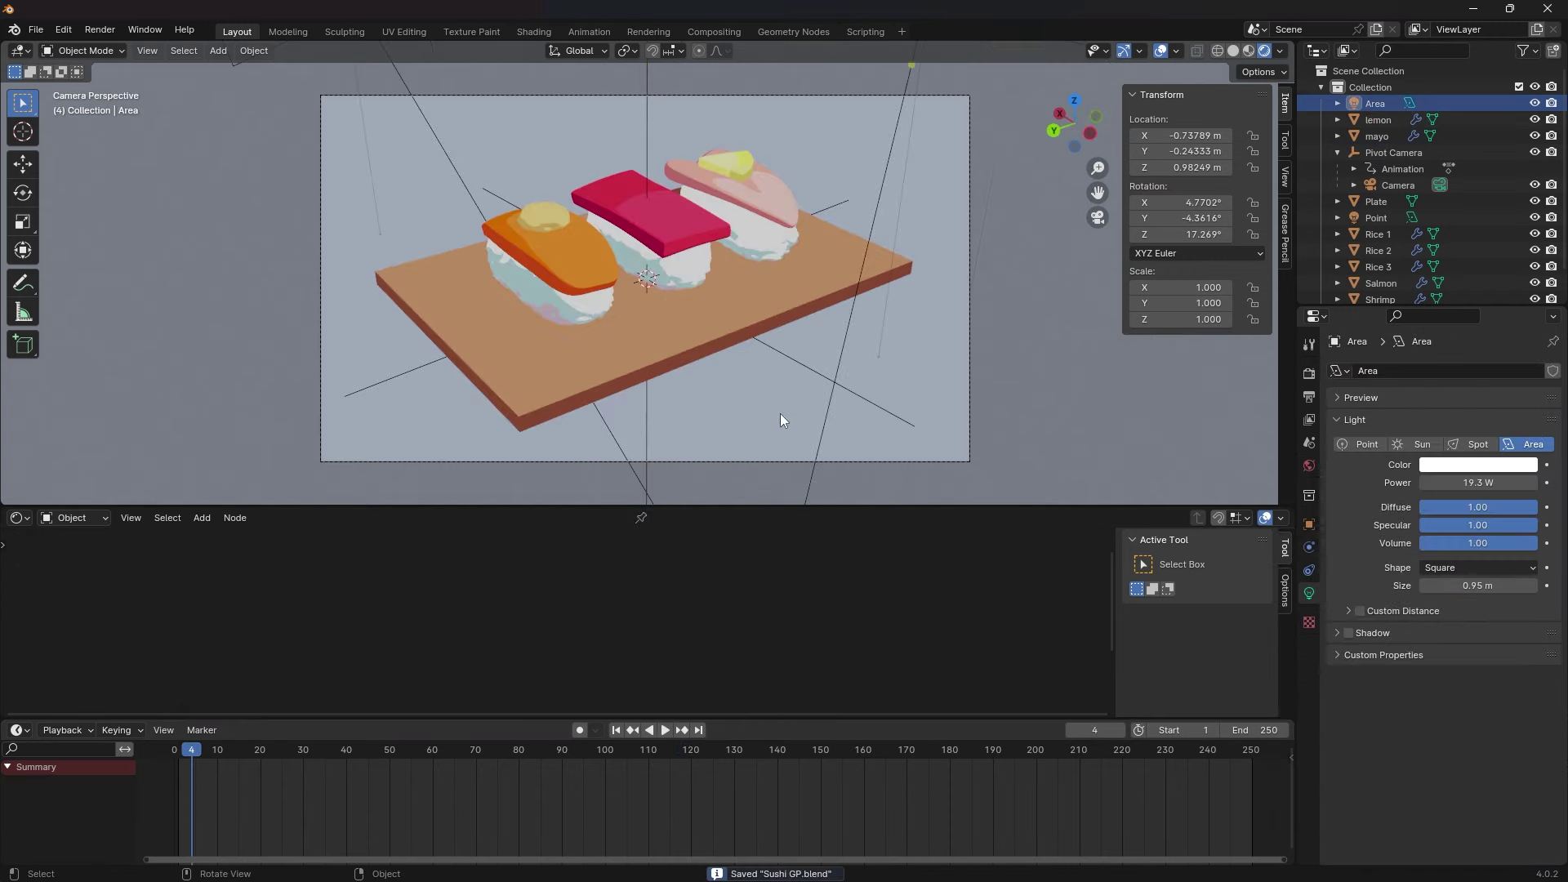
Step: Render a preview frame, then orbit around the plate edge, tuna and rice top
{"action": "key", "text": "F12"}
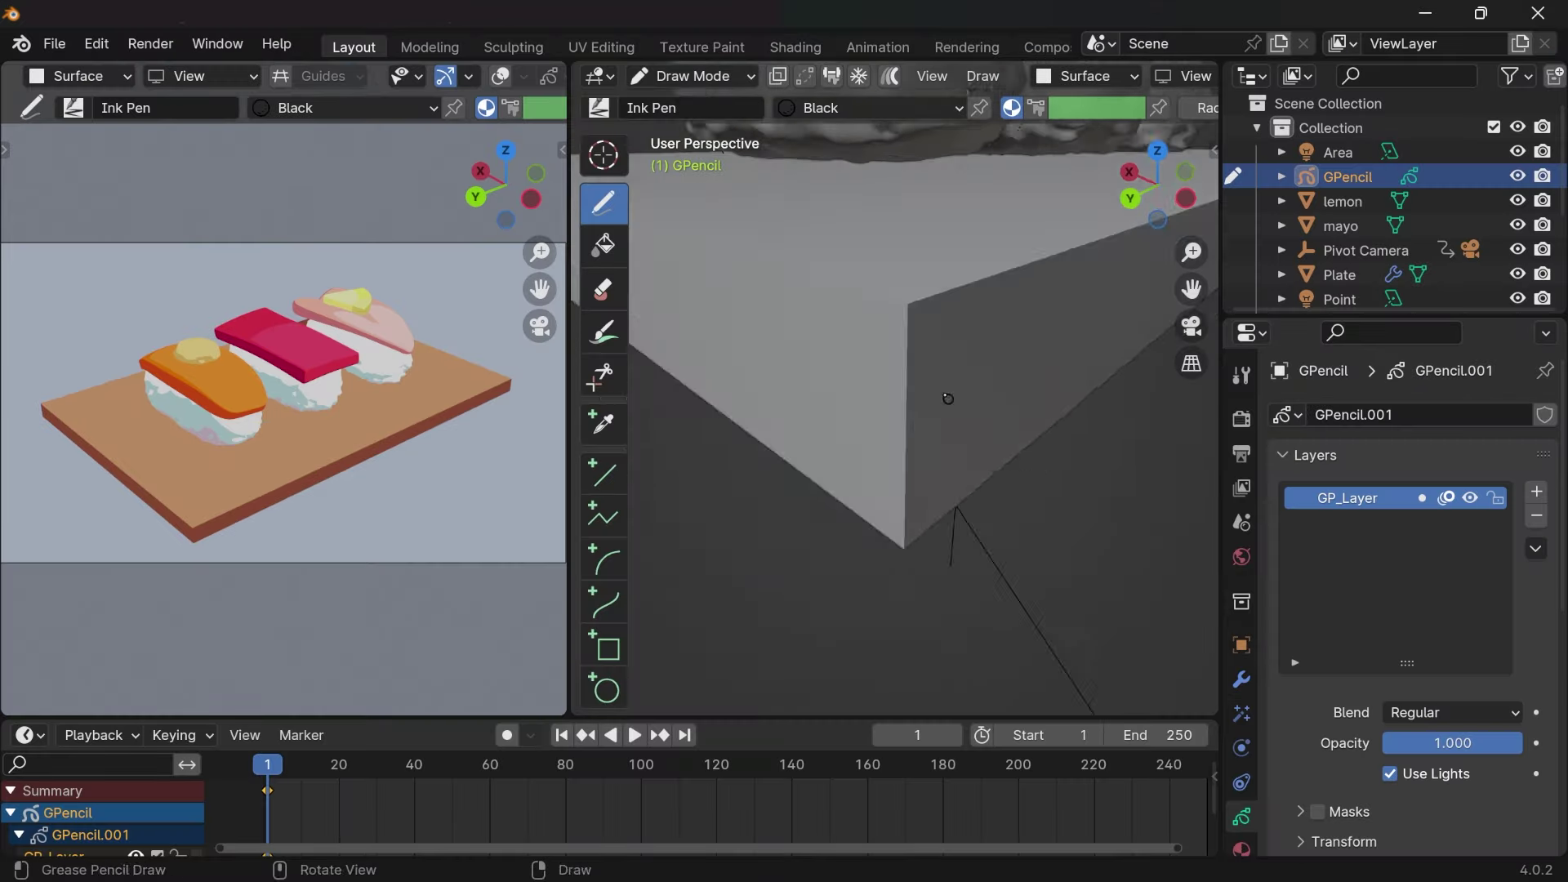
{"action": "mouse_move", "coordinate": [890, 474]}
{"action": "middle_mouse_down"}
{"action": "mouse_move", "coordinate": [906, 504]}
{"action": "mouse_move", "coordinate": [1015, 336]}
{"action": "middle_mouse_up"}
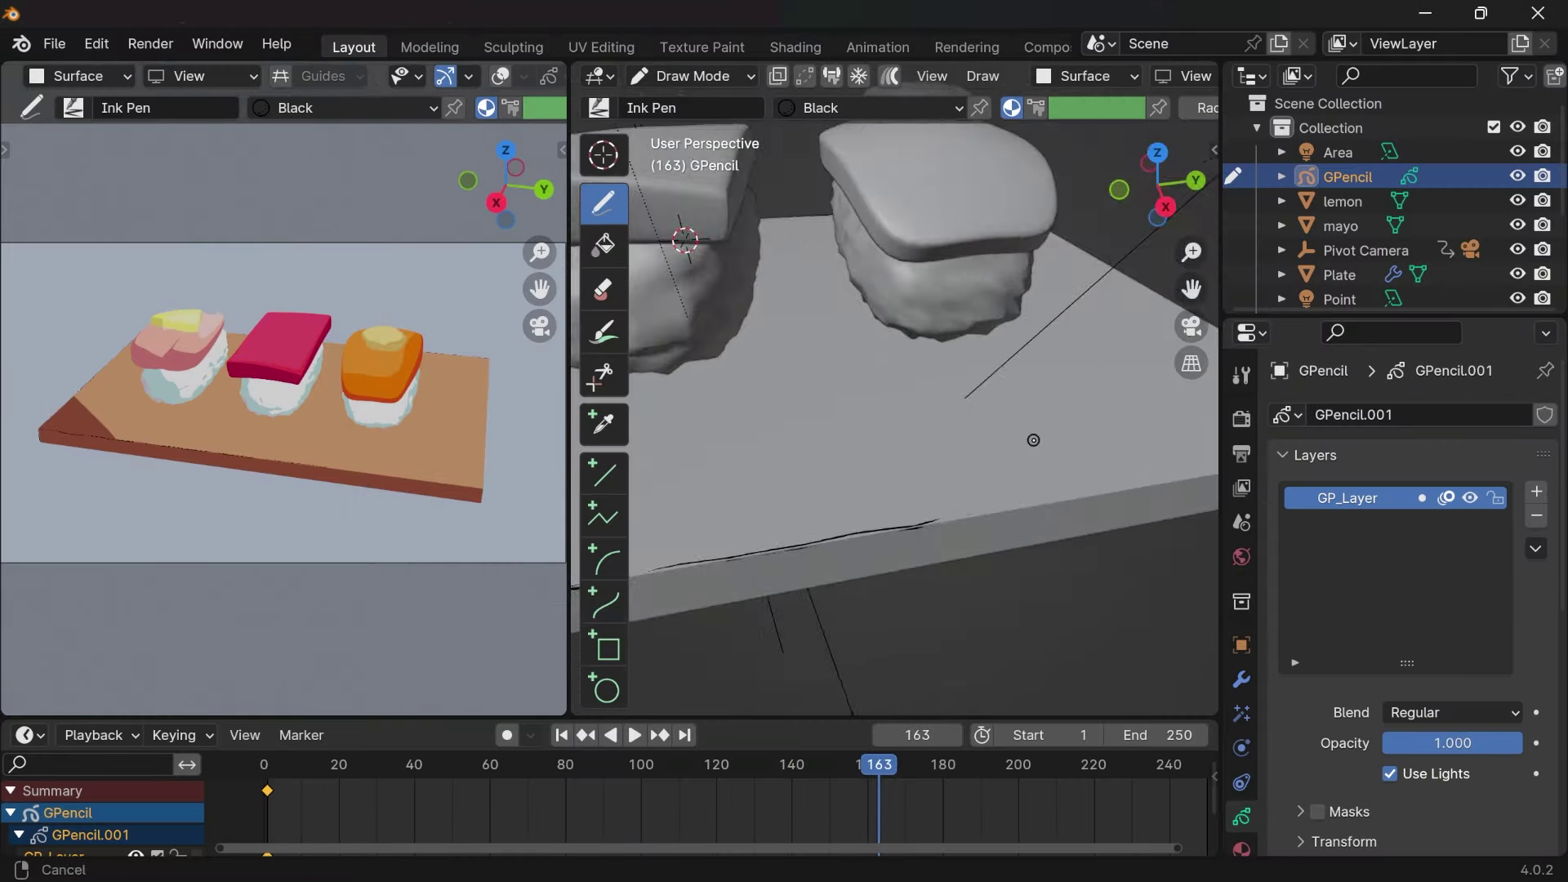
{"action": "middle_click_drag", "start_coordinate": [1033, 440], "coordinate": [924, 508]}
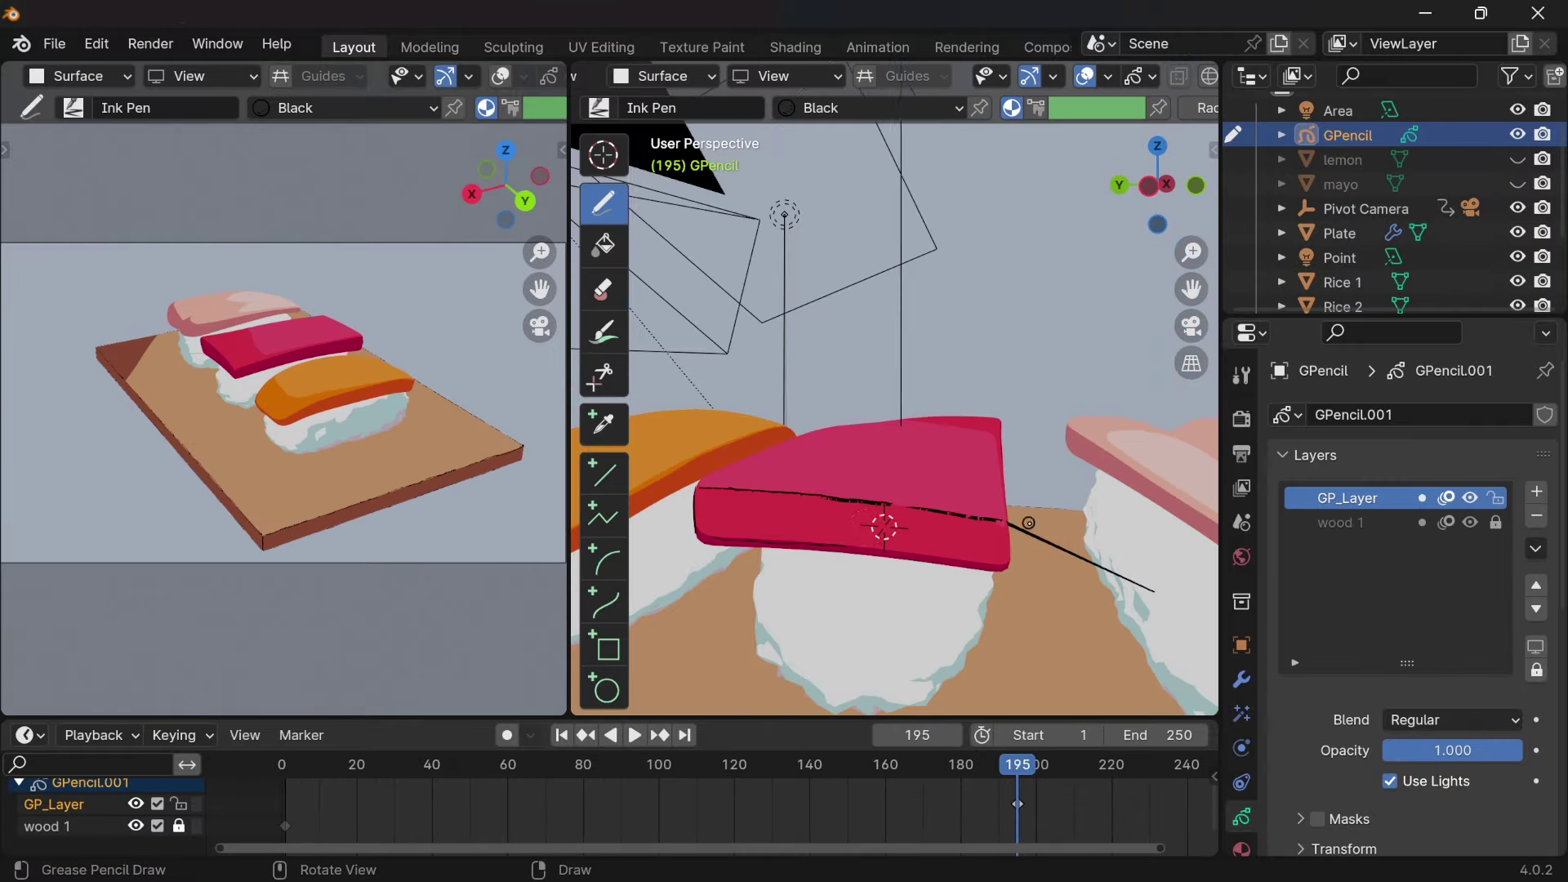
{"action": "middle_click_drag", "start_coordinate": [1029, 523], "coordinate": [1037, 490]}
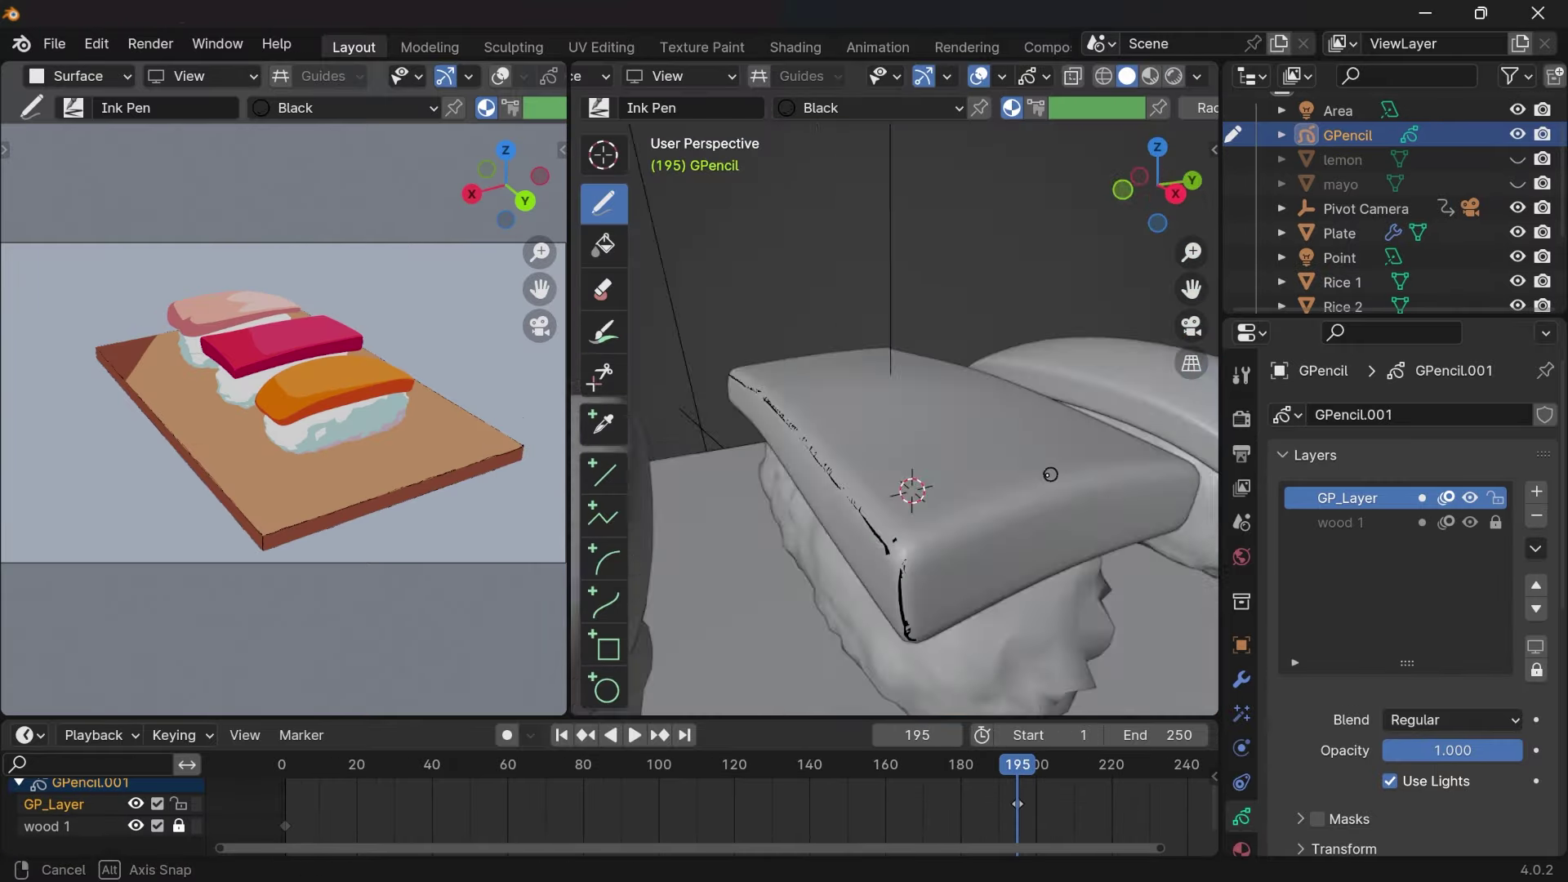
{"action": "middle_click_drag", "start_coordinate": [1043, 469], "coordinate": [1164, 645]}
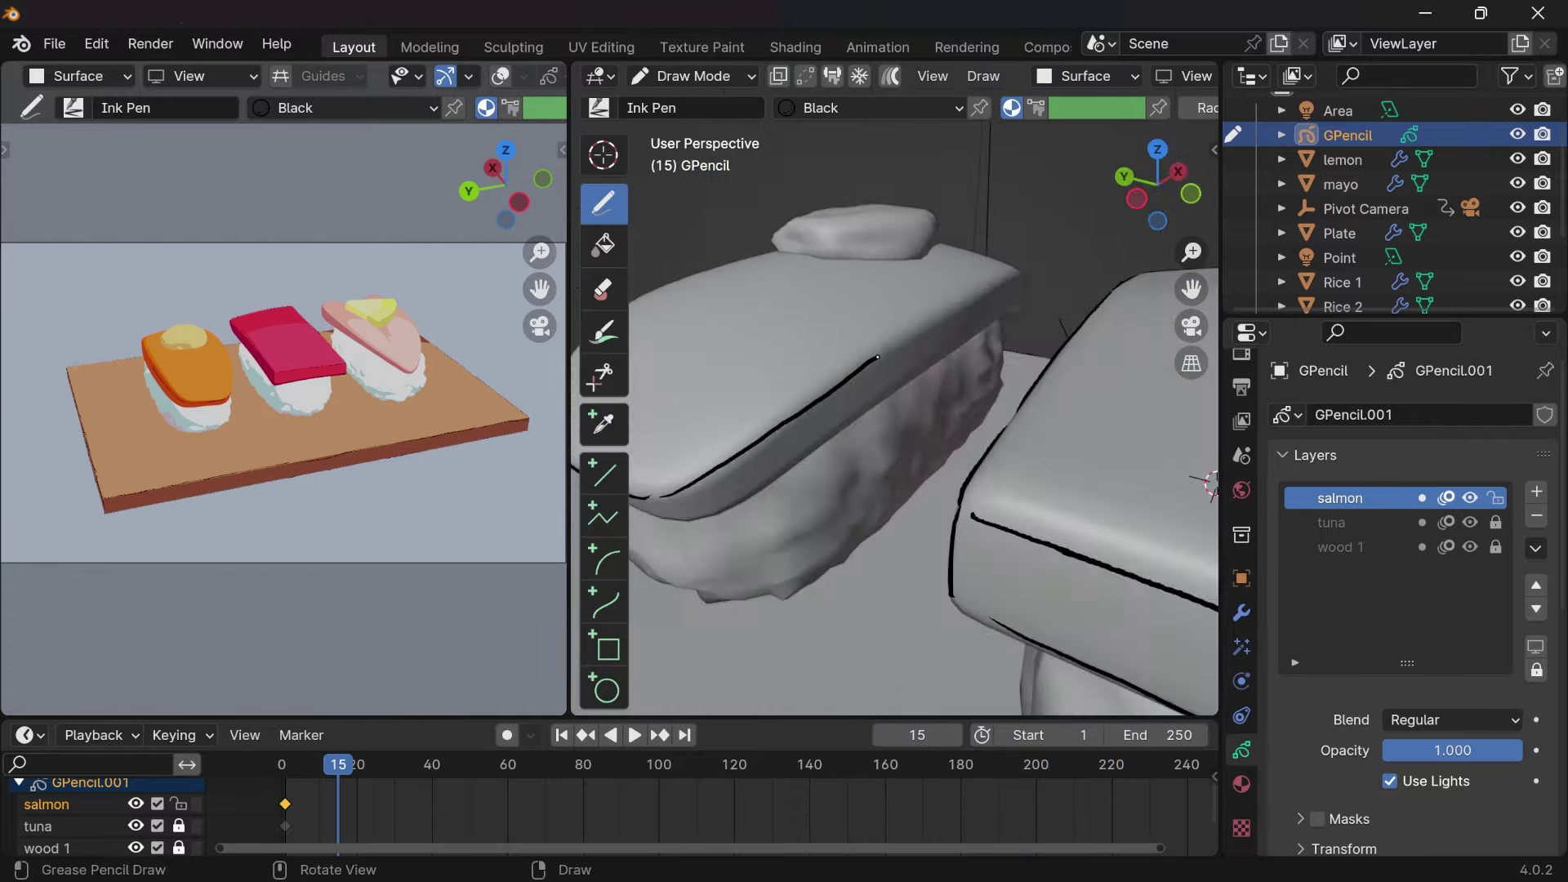
{"action": "middle_click_drag", "start_coordinate": [878, 356], "coordinate": [797, 470]}
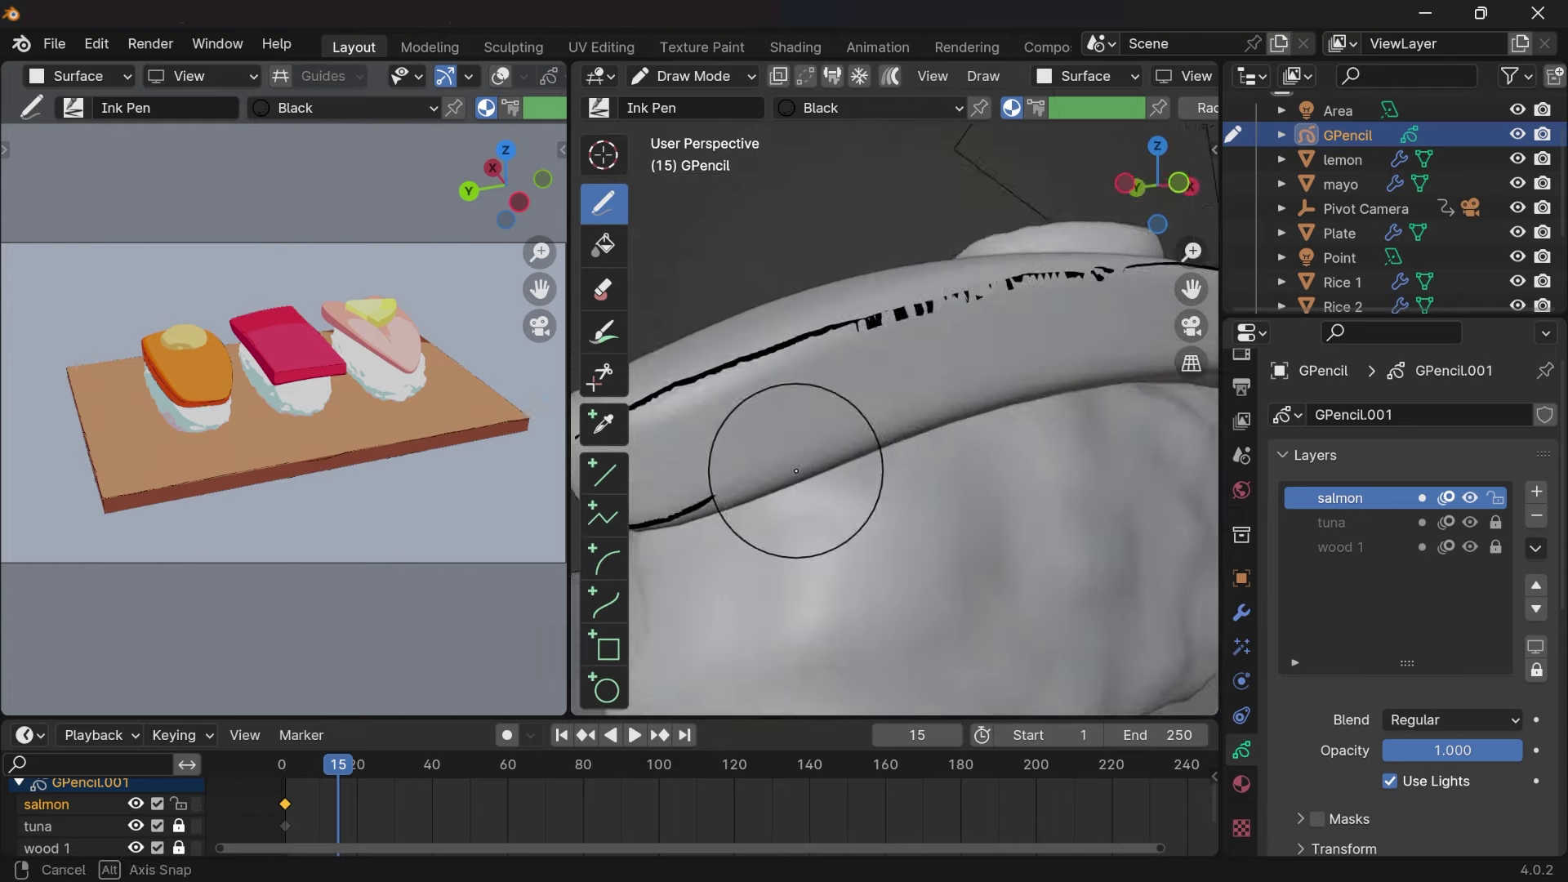
Step: Hide Rice 2 and Tuna in the viewport to reach the sushi behind them
{"action": "middle_click_drag", "start_coordinate": [943, 504], "coordinate": [977, 364]}
{"action": "scroll", "coordinate": [1388, 205], "scroll_direction": "down", "scroll_amount": 3}
{"action": "left_click", "coordinate": [1517, 191]}
{"action": "left_click", "coordinate": [1518, 289]}
{"action": "middle_click_drag", "start_coordinate": [898, 408], "coordinate": [858, 392]}
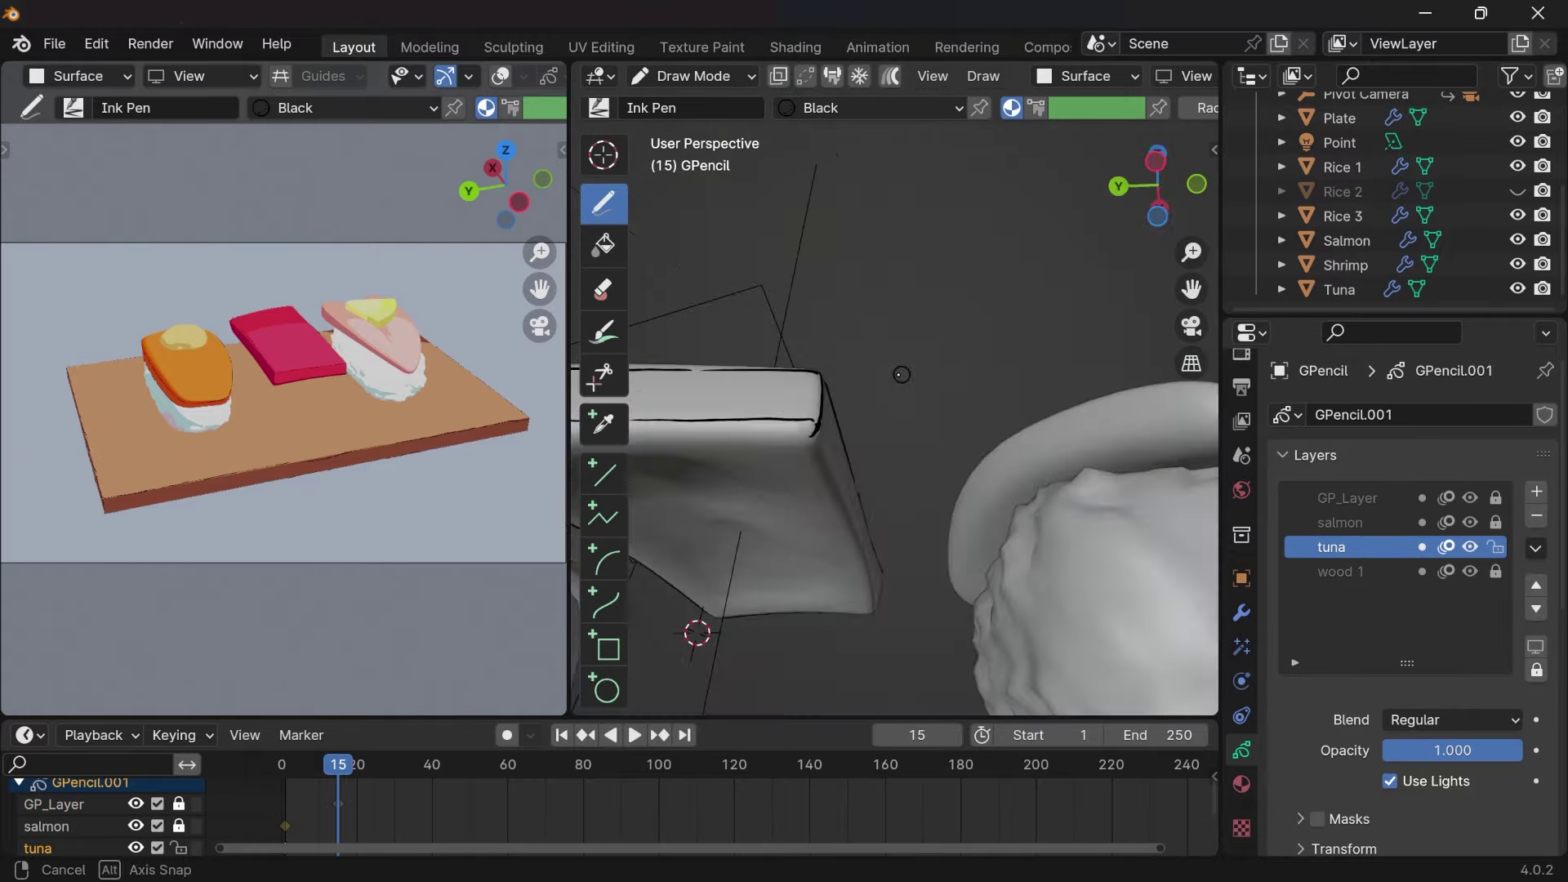
{"action": "middle_click_drag", "start_coordinate": [902, 374], "coordinate": [1000, 386]}
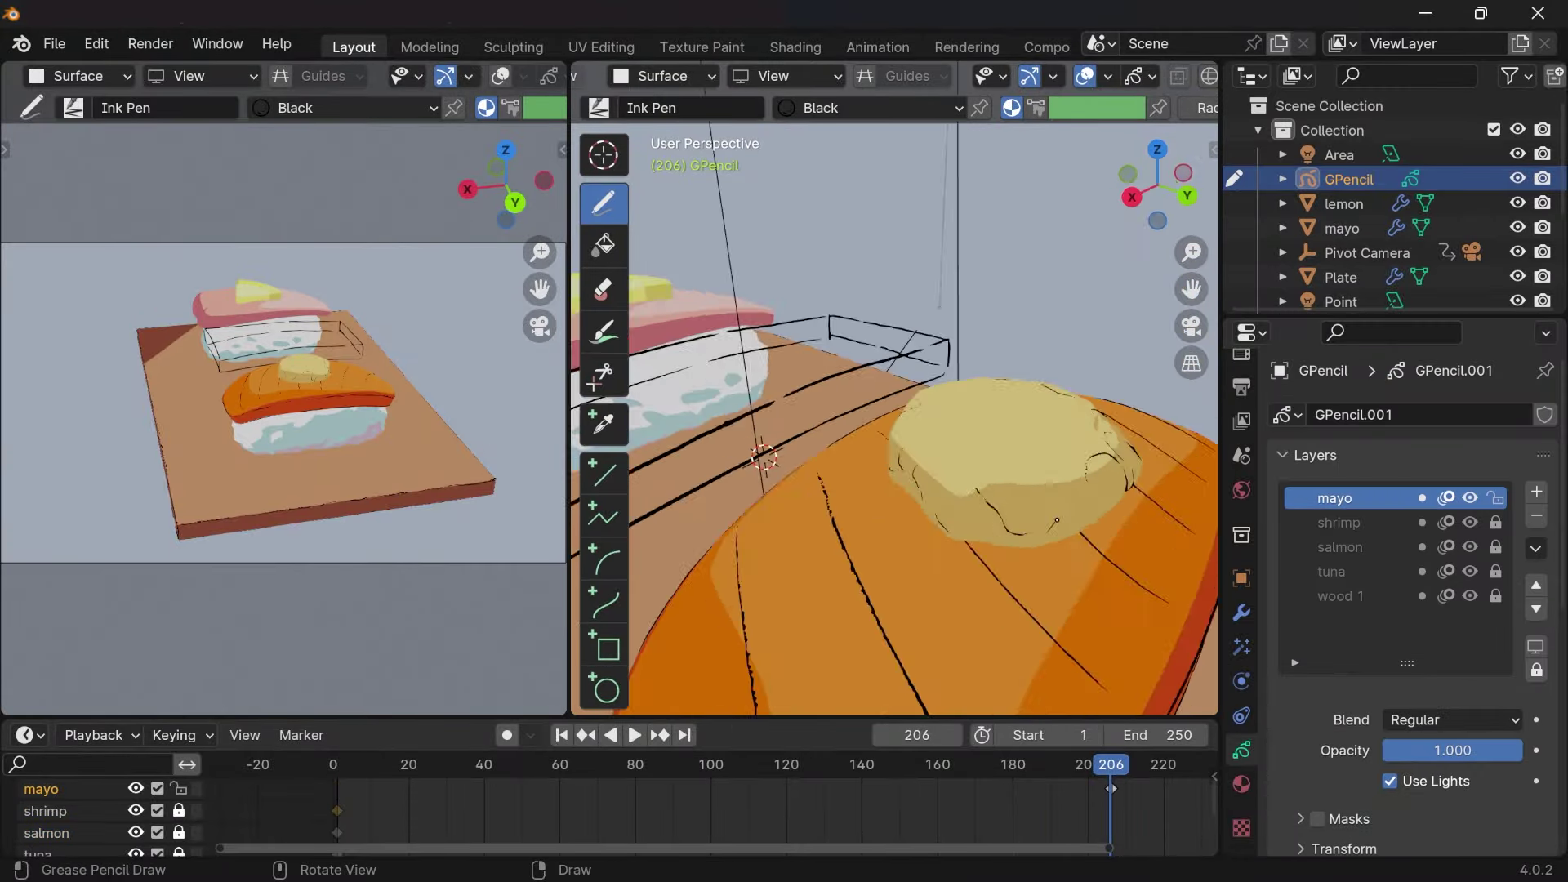
Step: Play the animation, scrub to frame 190, and close the rendered image window
{"action": "key", "text": "space"}
{"action": "left_click_drag", "start_coordinate": [980, 765], "coordinate": [1060, 765]}
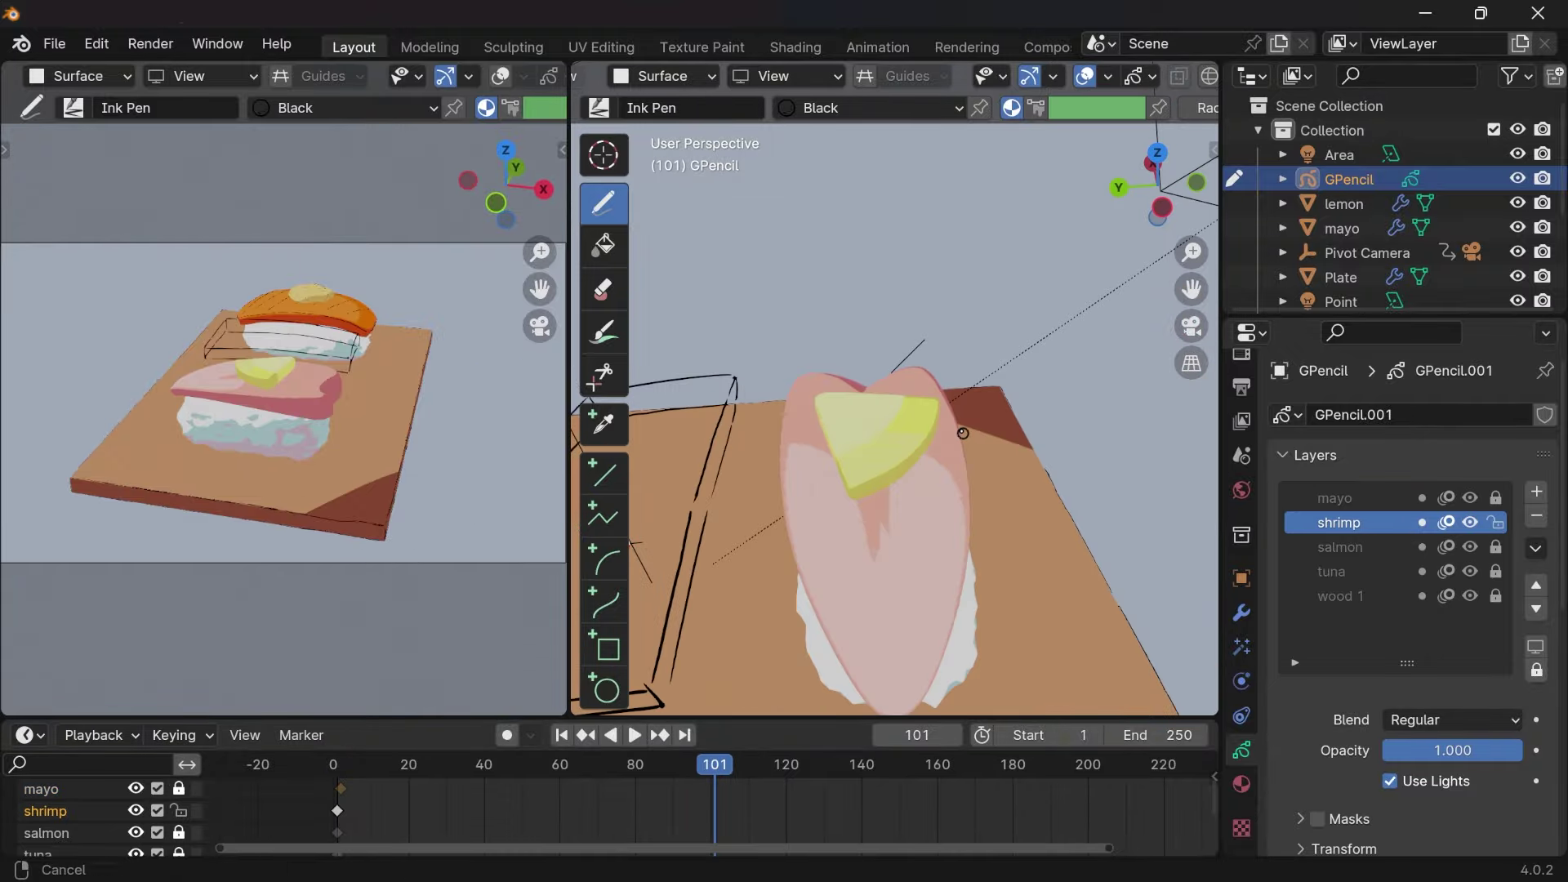
{"action": "left_click", "coordinate": [1311, 203]}
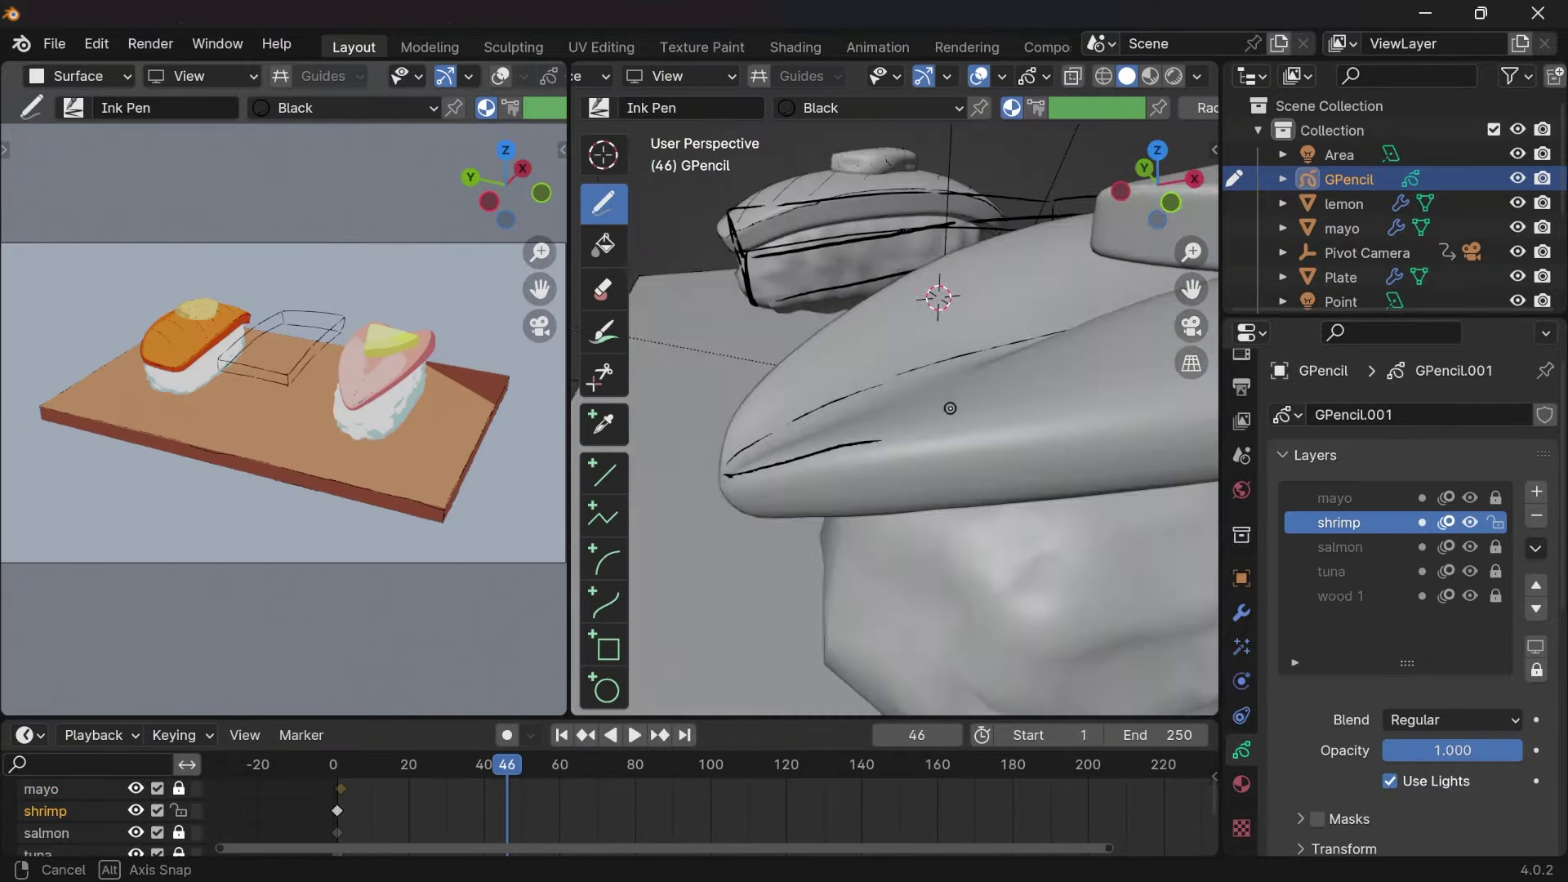
Step: Ink a stroke along the shrimp surface, checking the nigiri from the front and sides
{"action": "left_click_drag", "start_coordinate": [889, 521], "coordinate": [977, 494]}
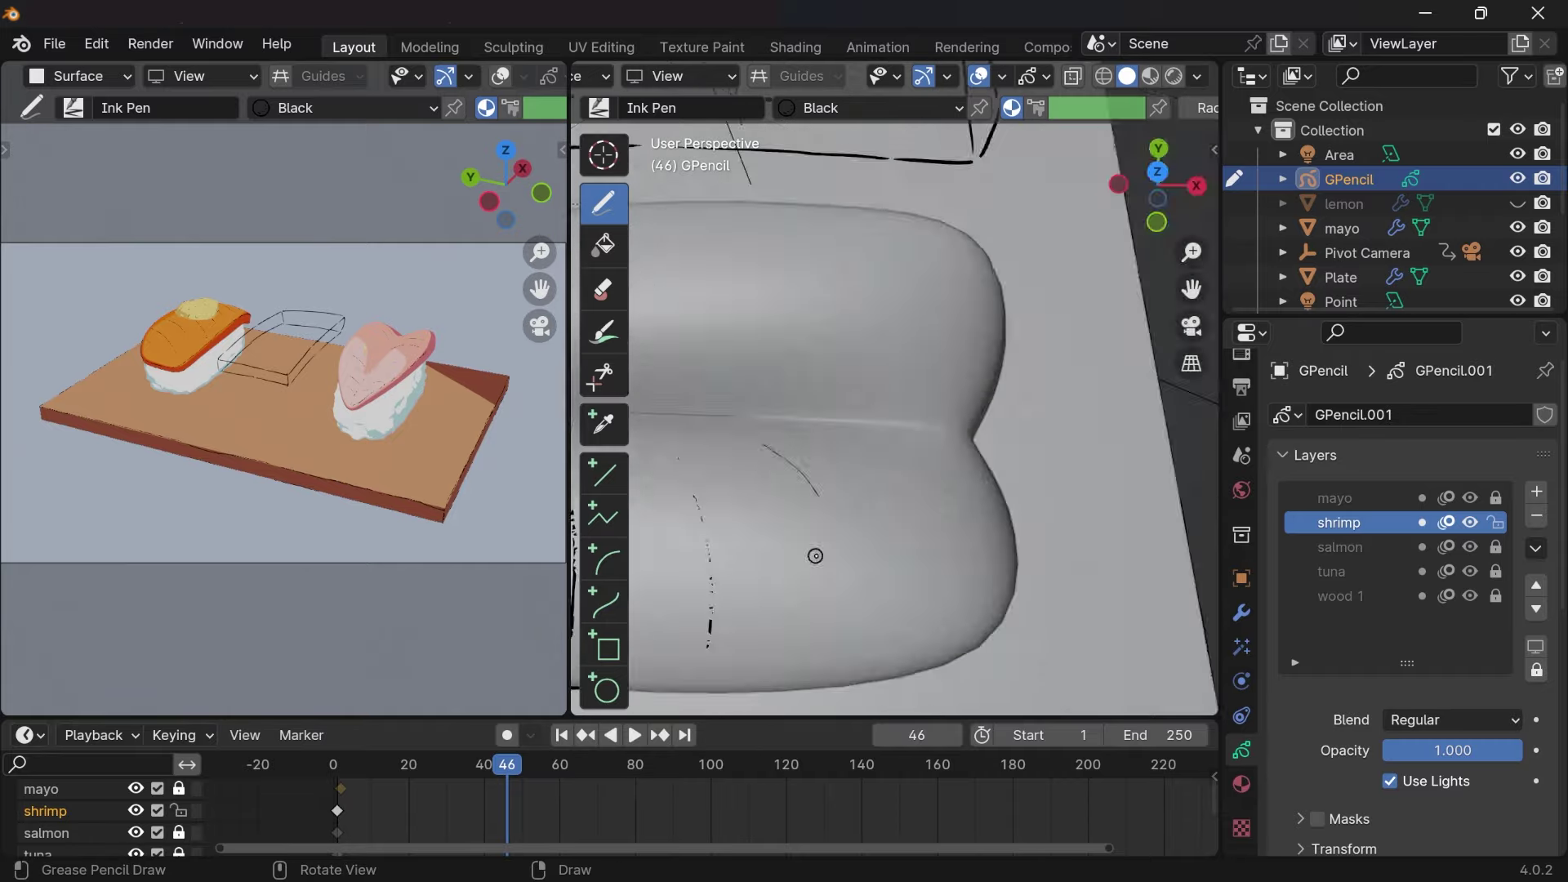
{"action": "middle_click_drag", "start_coordinate": [945, 485], "coordinate": [942, 349]}
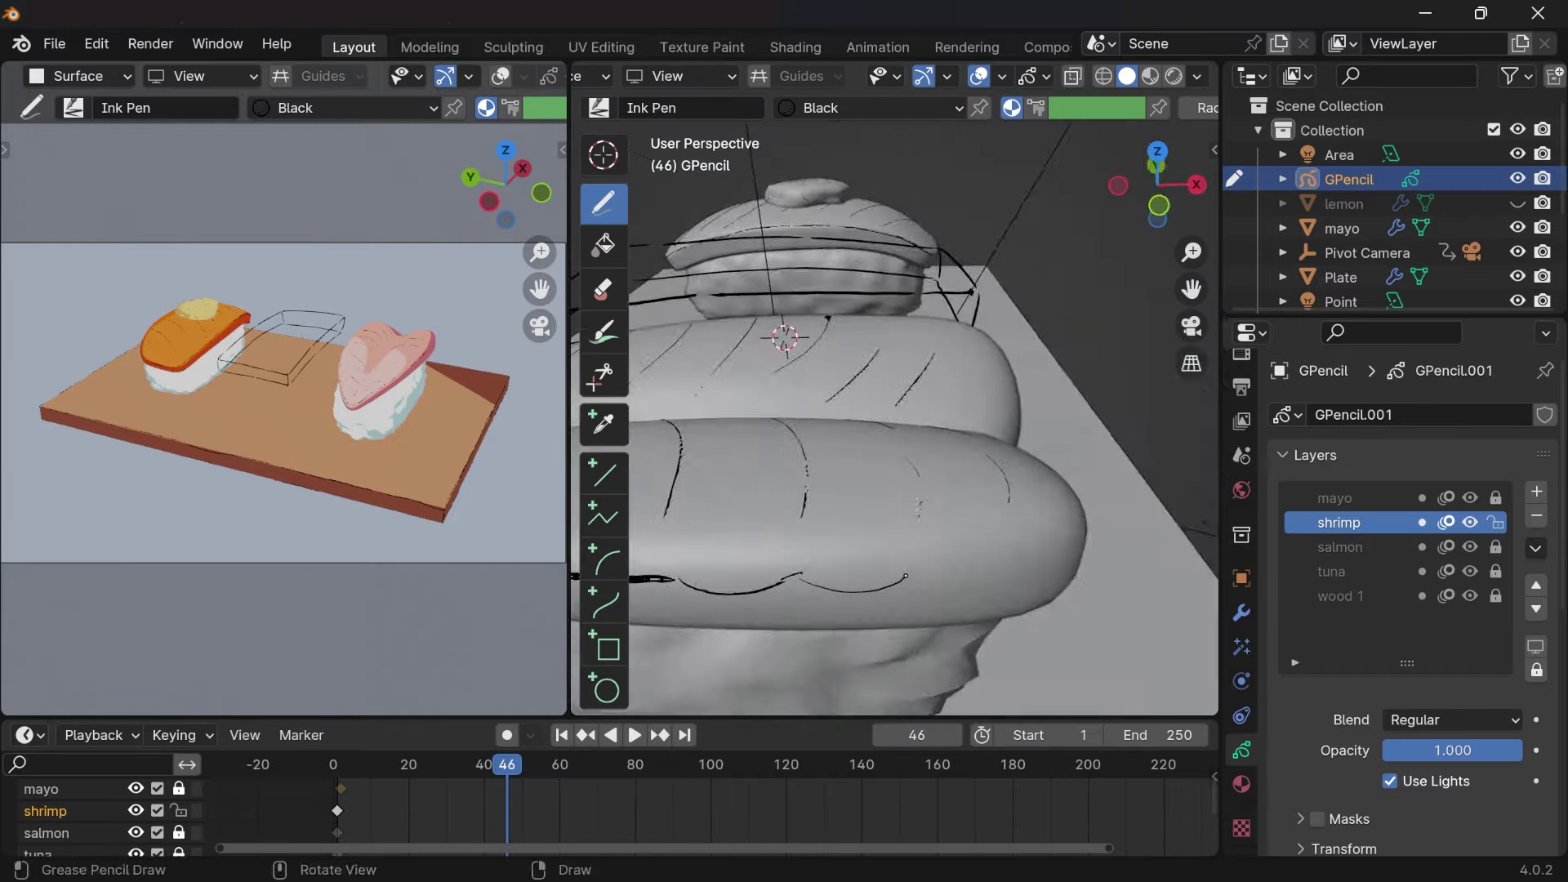
{"action": "middle_click_drag", "start_coordinate": [957, 251], "coordinate": [1021, 393]}
{"action": "scroll", "coordinate": [970, 376], "scroll_direction": "up", "scroll_amount": 5}
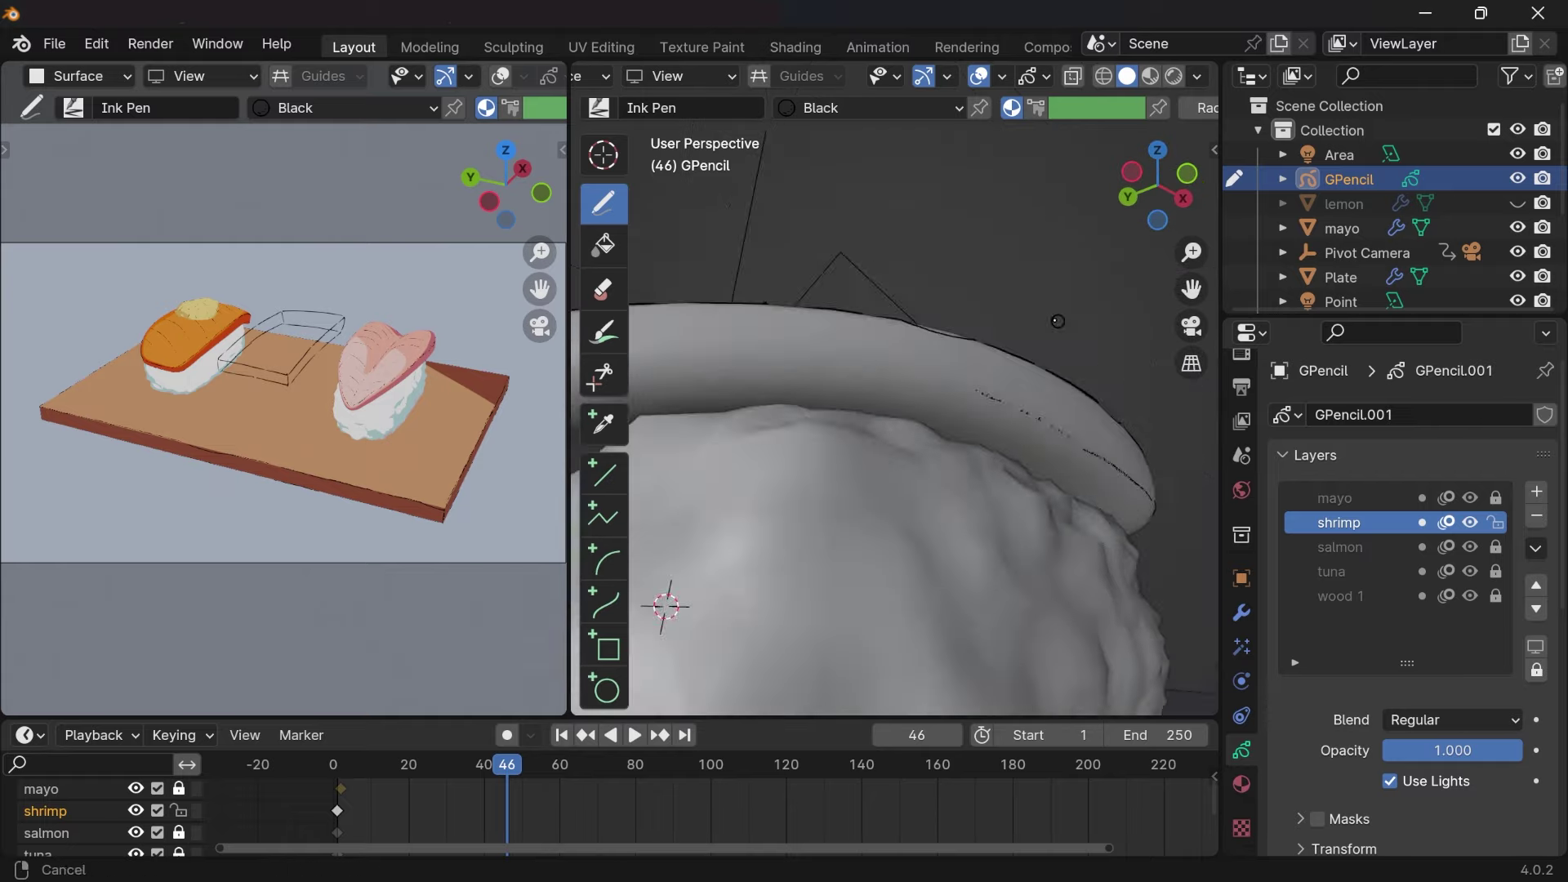
{"action": "mouse_move", "coordinate": [1057, 321]}
{"action": "middle_mouse_down"}
{"action": "mouse_move", "coordinate": [1050, 421]}
{"action": "mouse_move", "coordinate": [917, 496]}
{"action": "middle_mouse_up"}
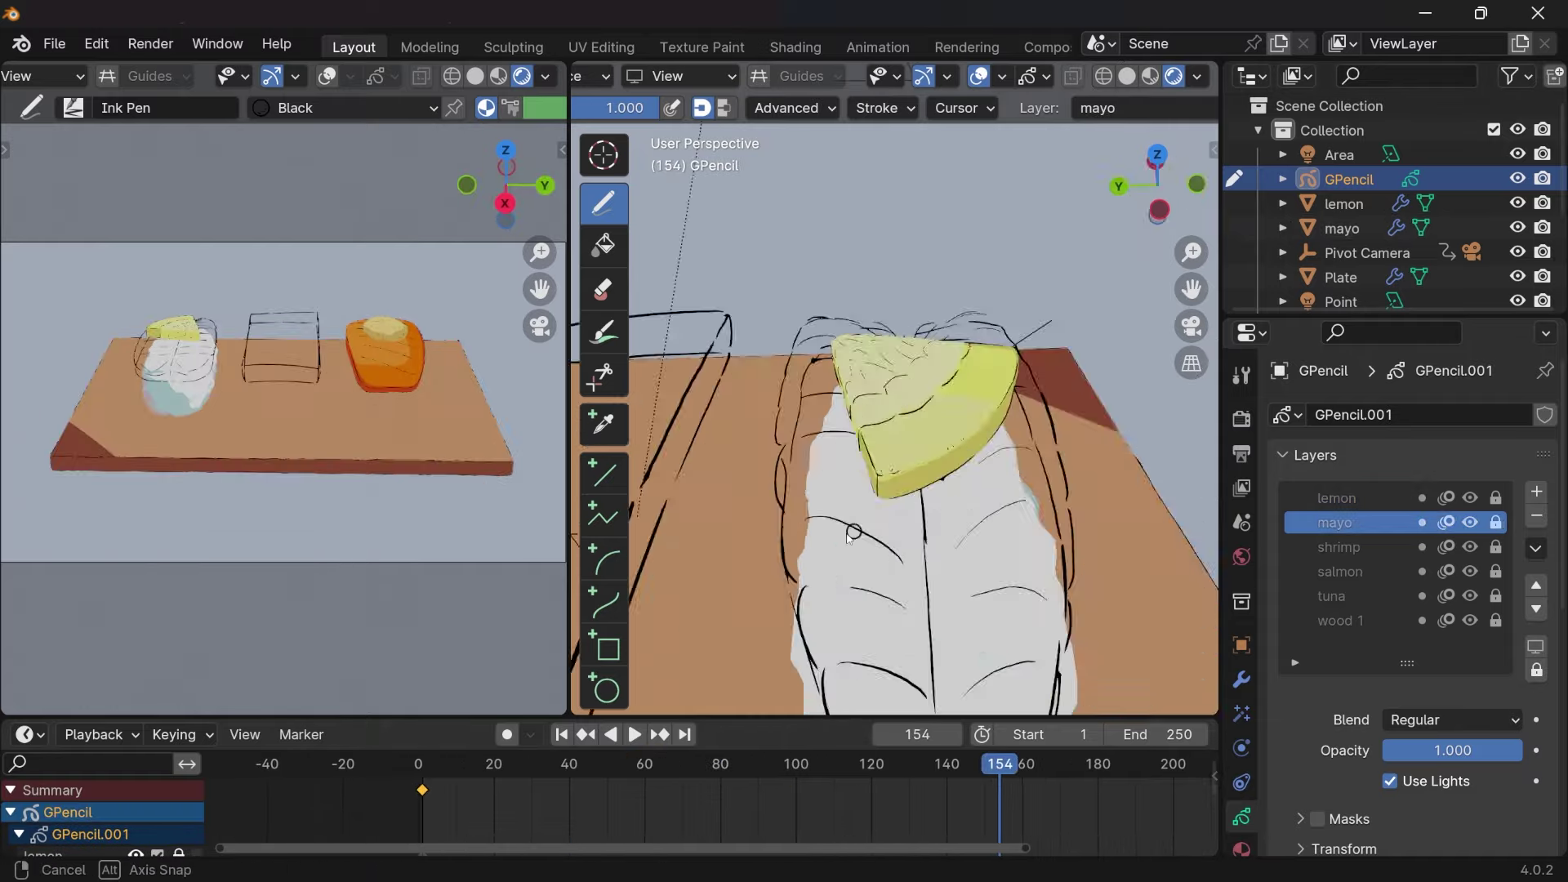
Step: Jump back to the first frame and orbit in close around the rice mounds
{"action": "key", "text": "shift+Left"}
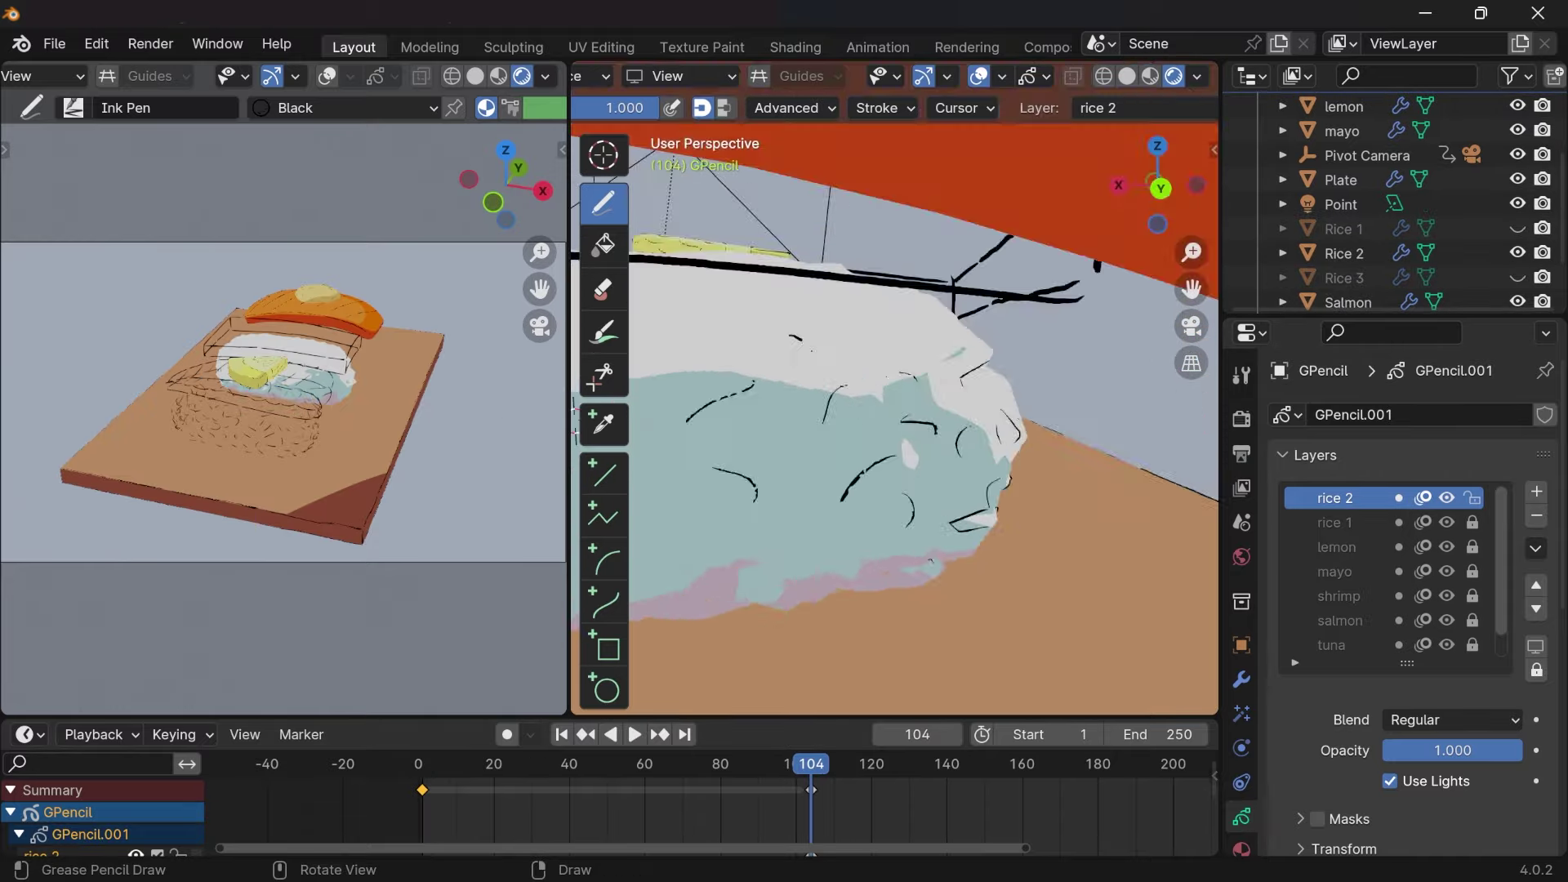
{"action": "middle_click_drag", "start_coordinate": [948, 363], "coordinate": [808, 377]}
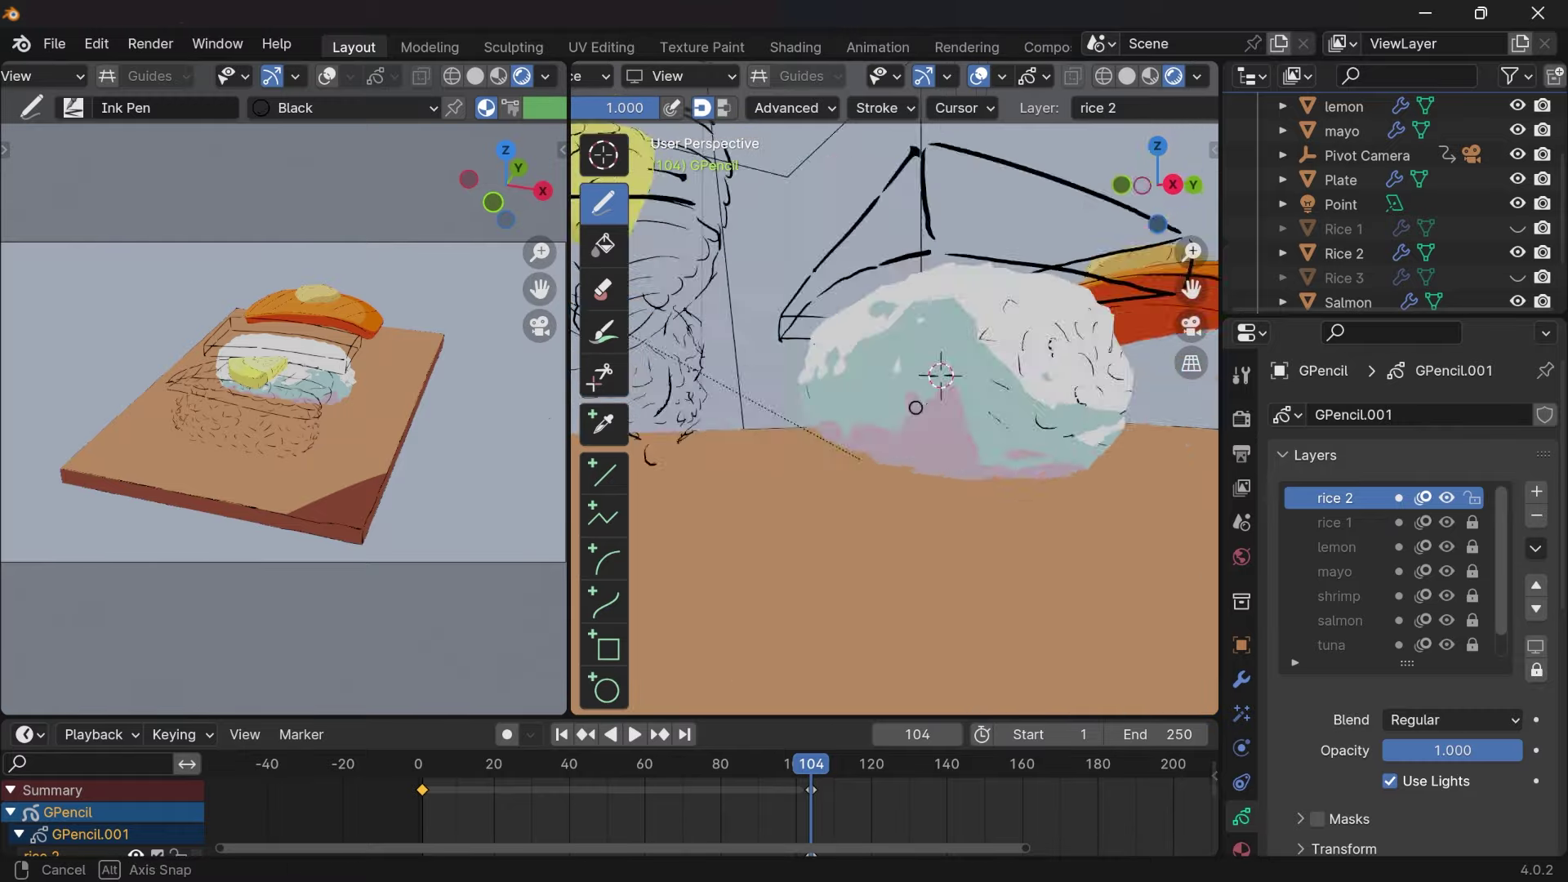
{"action": "middle_click_drag", "start_coordinate": [915, 407], "coordinate": [931, 405]}
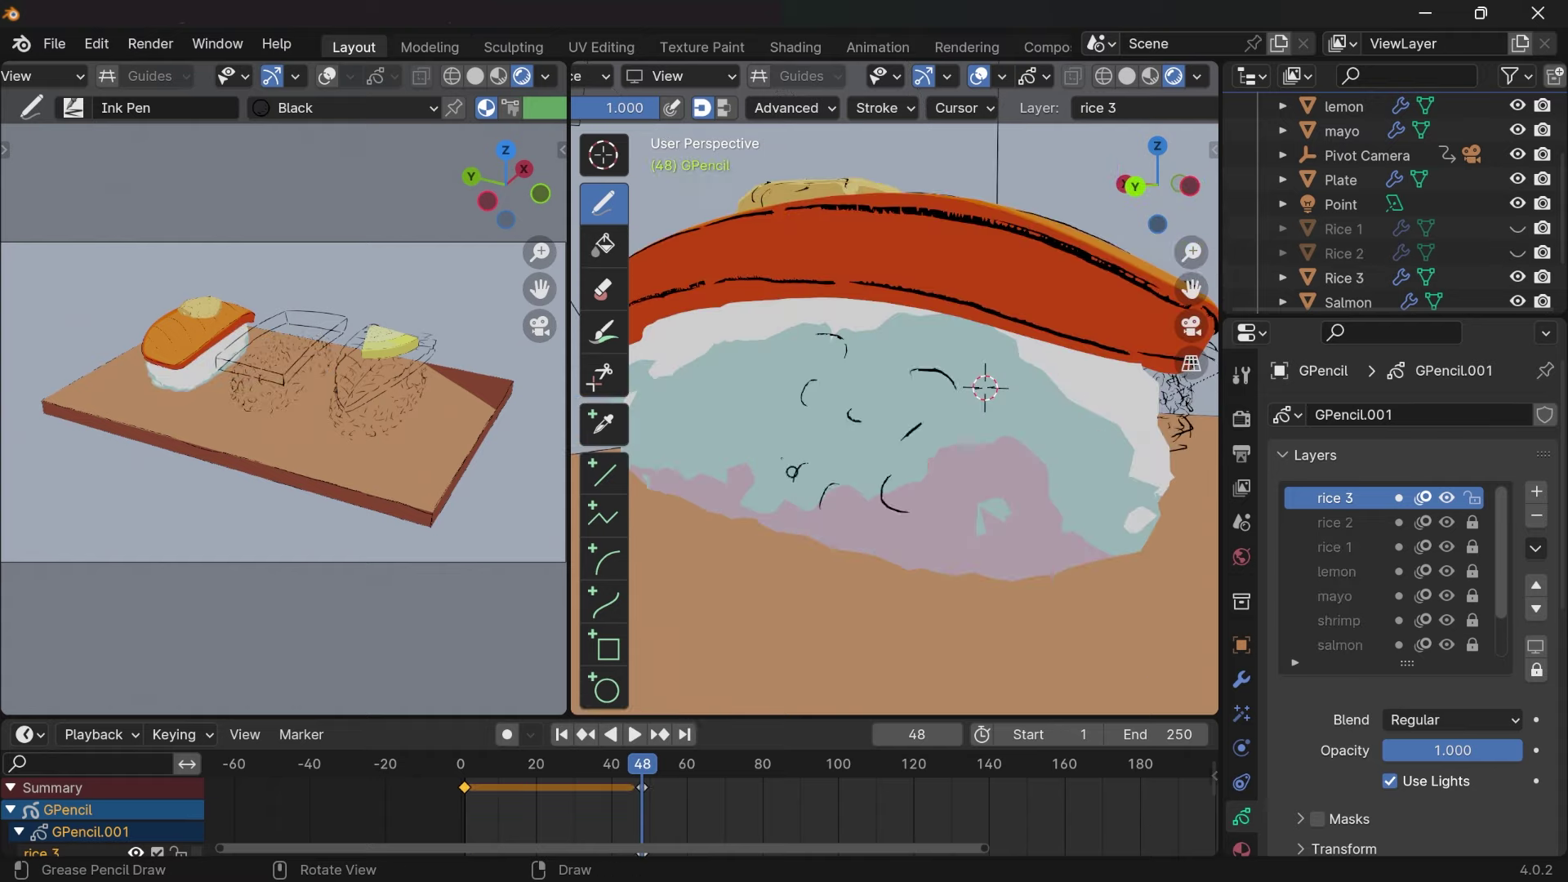
{"action": "middle_click_drag", "start_coordinate": [1112, 387], "coordinate": [852, 335]}
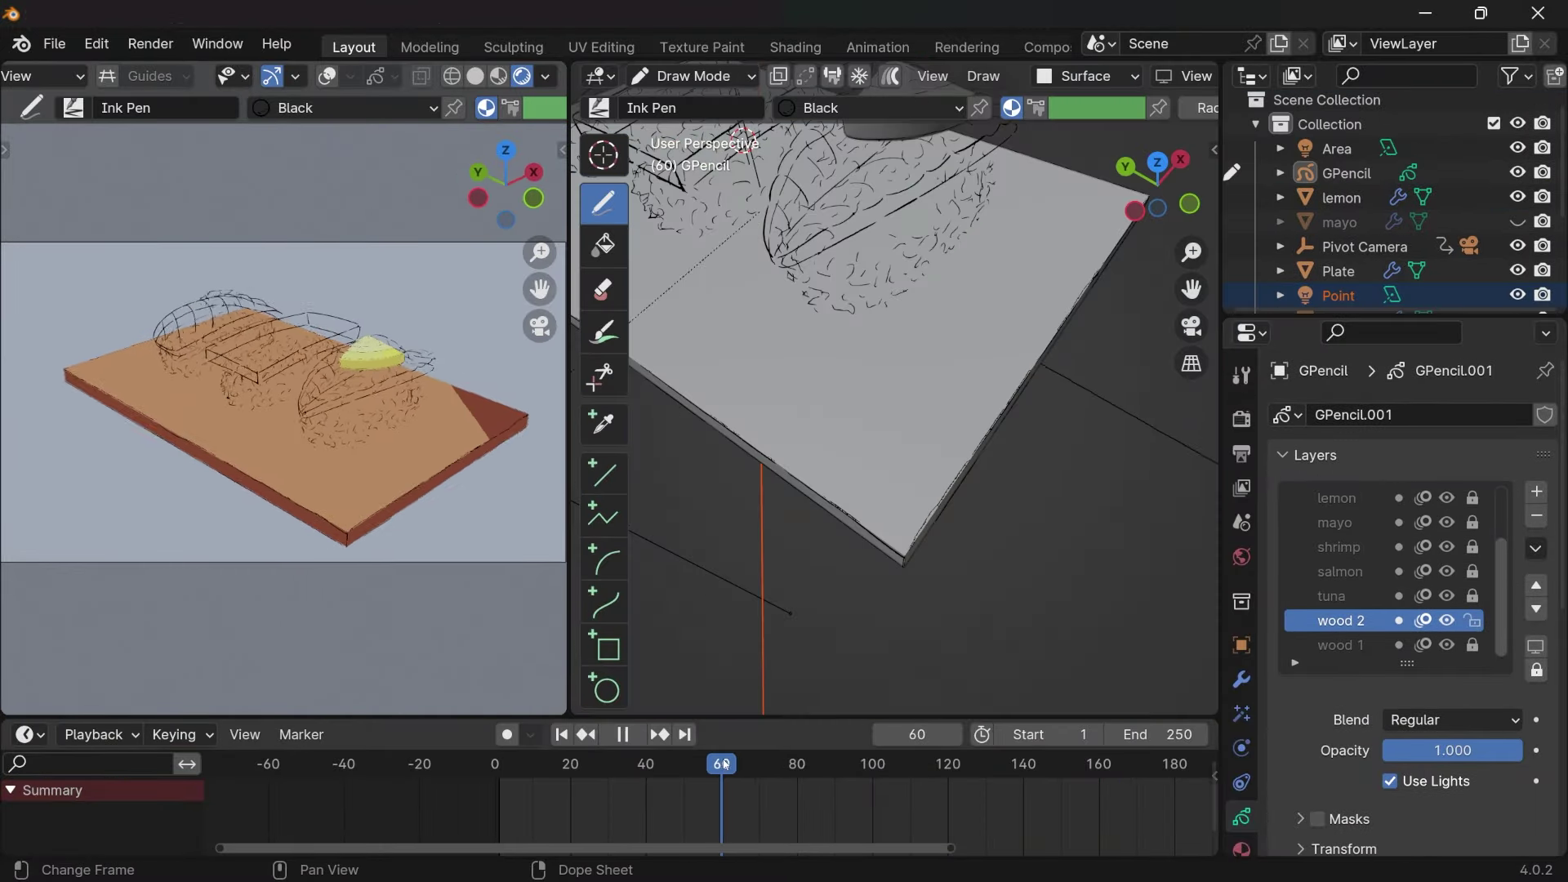
Step: Render a preview of the current look, then orbit around the board
{"action": "key", "text": "F12"}
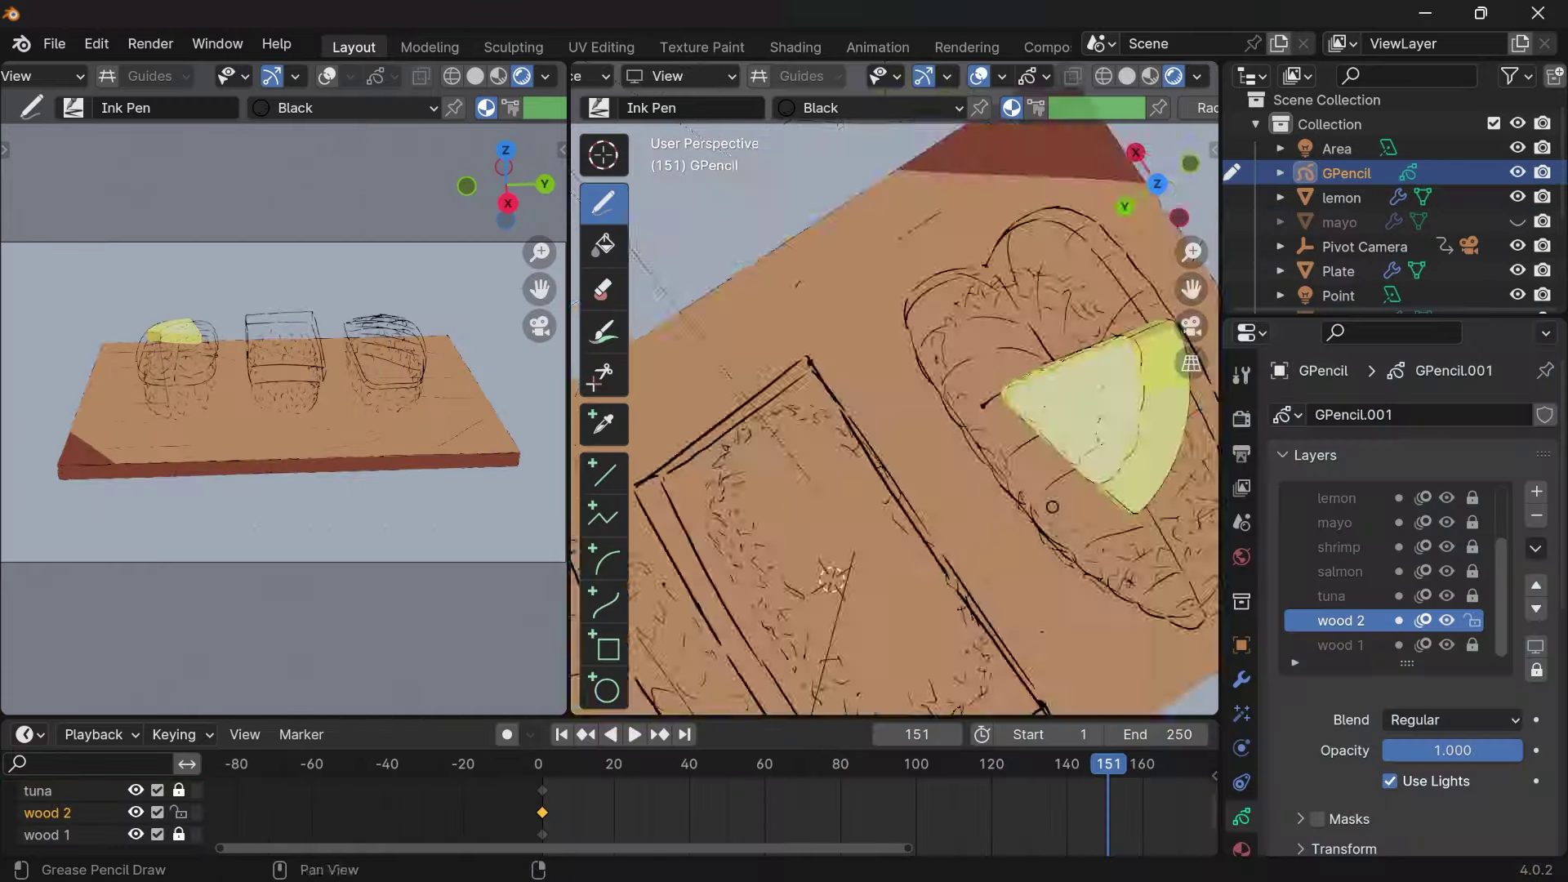
{"action": "middle_click_drag", "start_coordinate": [1051, 507], "coordinate": [964, 543]}
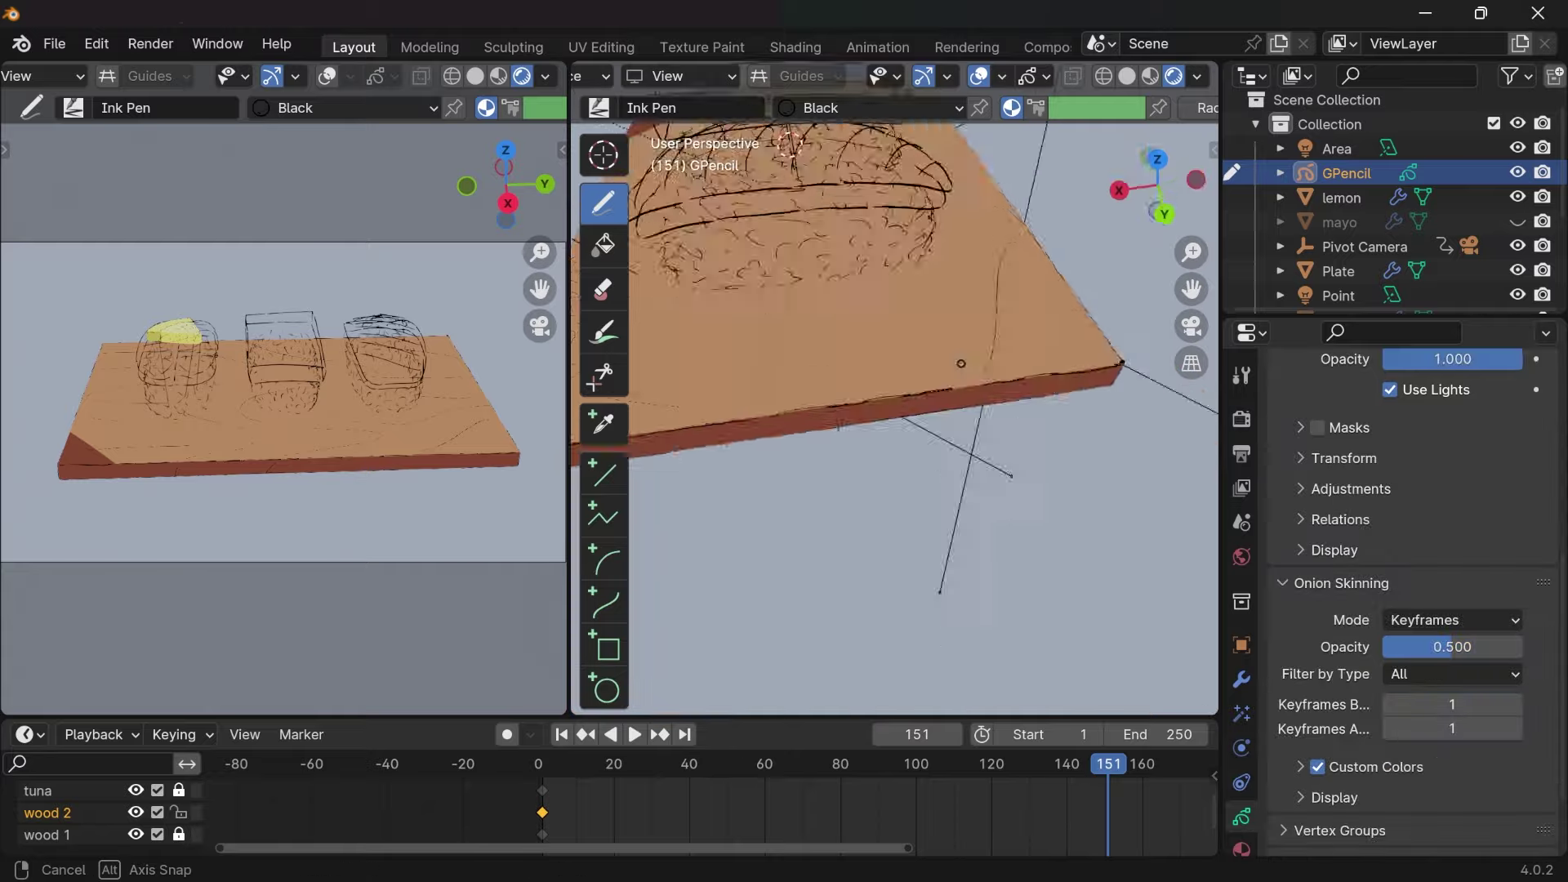
{"action": "middle_click_drag", "start_coordinate": [956, 360], "coordinate": [939, 367]}
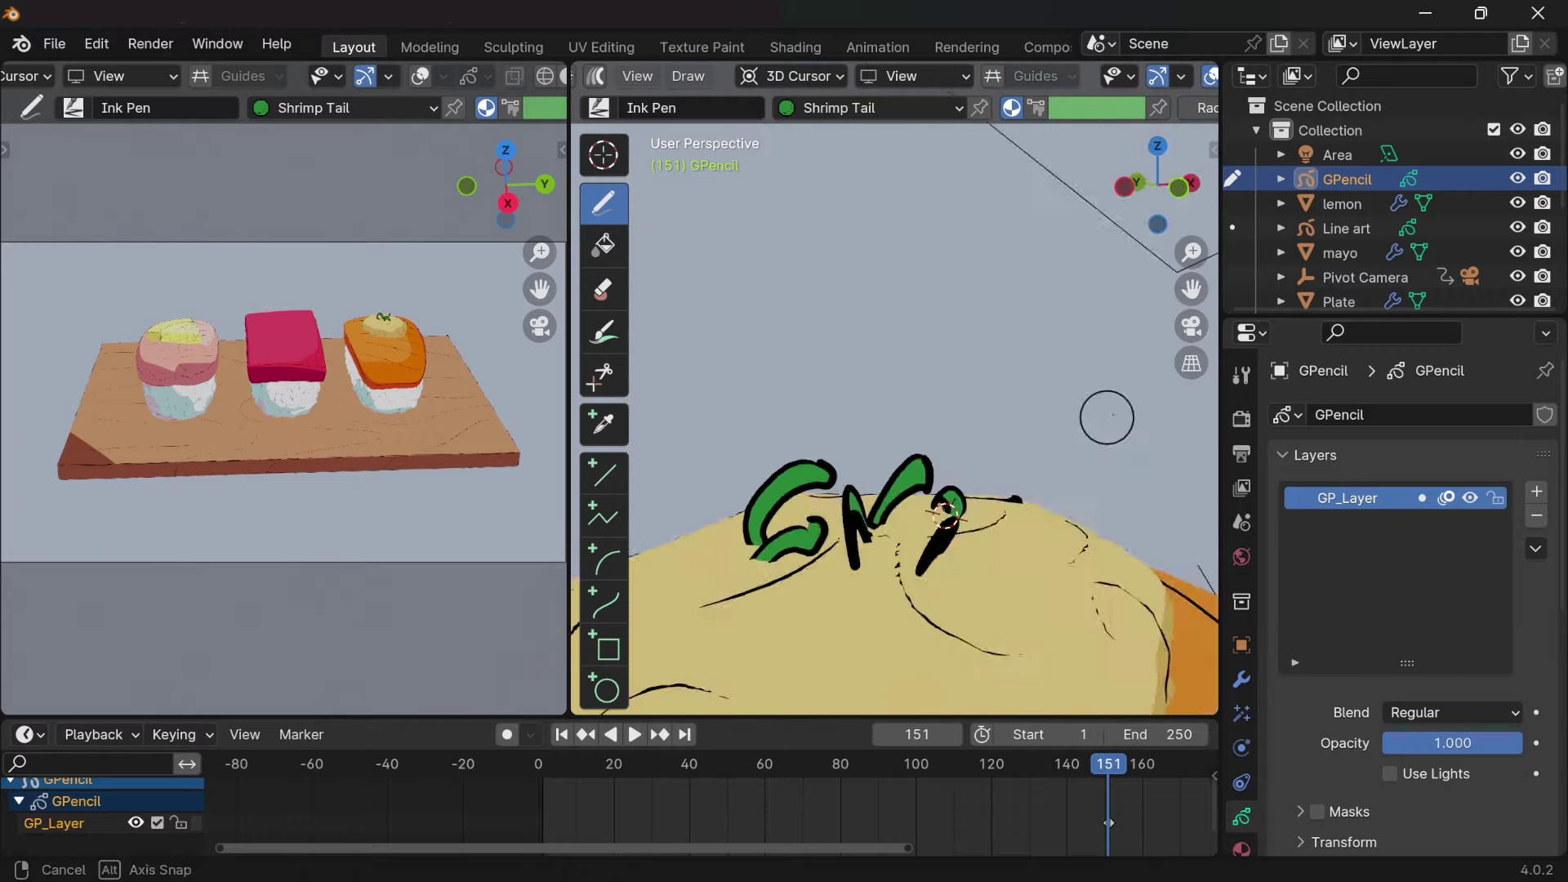
Step: Make Onion 2 the active material for the leaves, then view the lemon and plate from above
{"action": "middle_click_drag", "start_coordinate": [1103, 420], "coordinate": [1058, 463]}
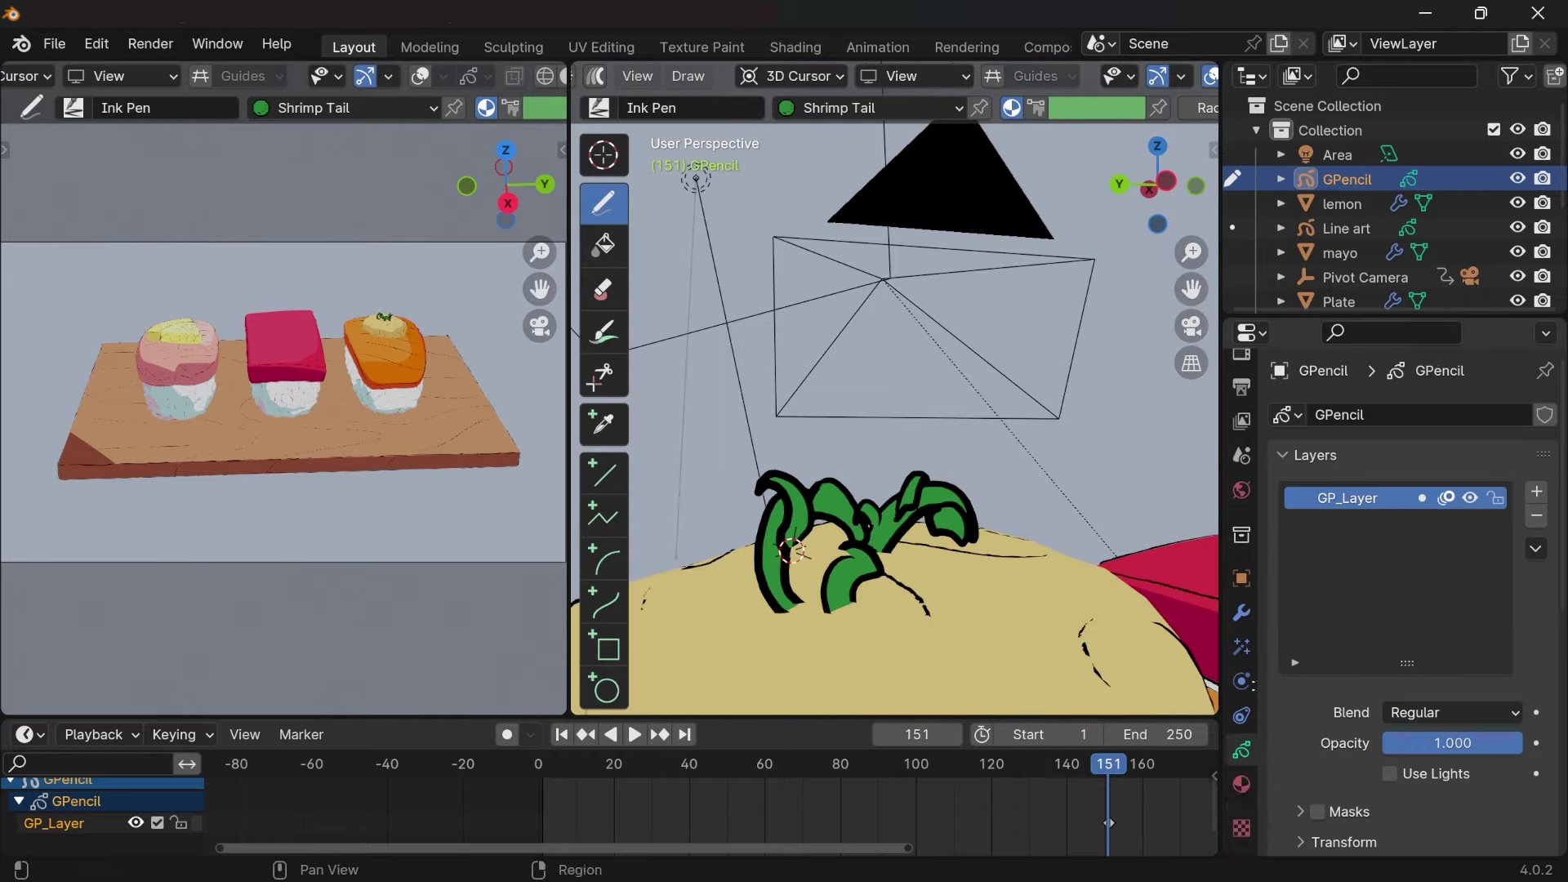
{"action": "left_click", "coordinate": [1241, 849]}
{"action": "left_click", "coordinate": [1364, 421]}
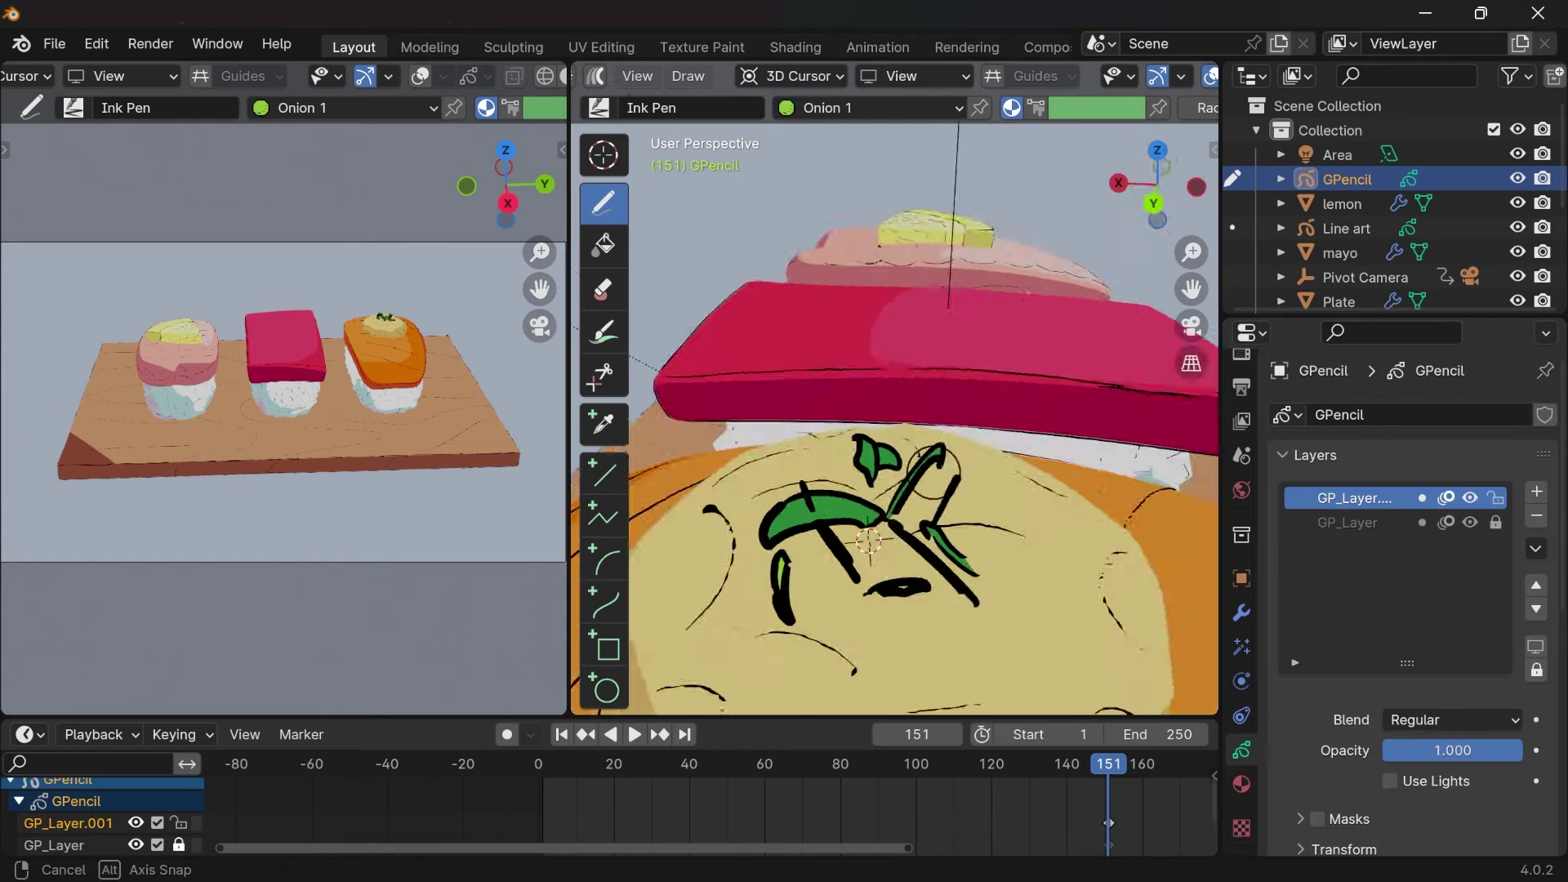
{"action": "middle_click_drag", "start_coordinate": [929, 467], "coordinate": [947, 523]}
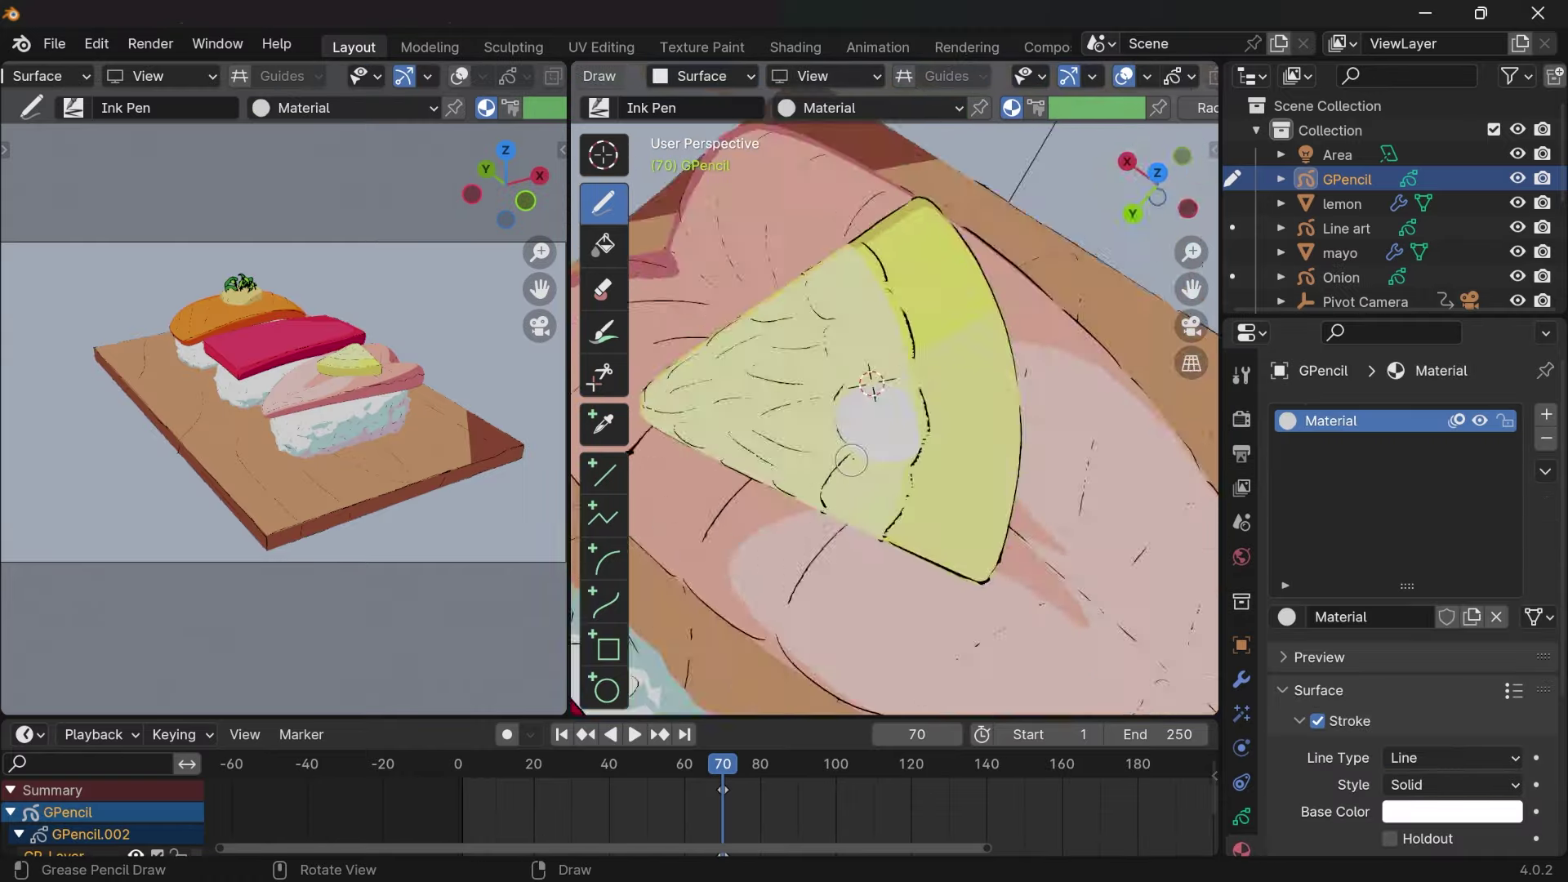
{"action": "middle_click_drag", "start_coordinate": [914, 408], "coordinate": [817, 536]}
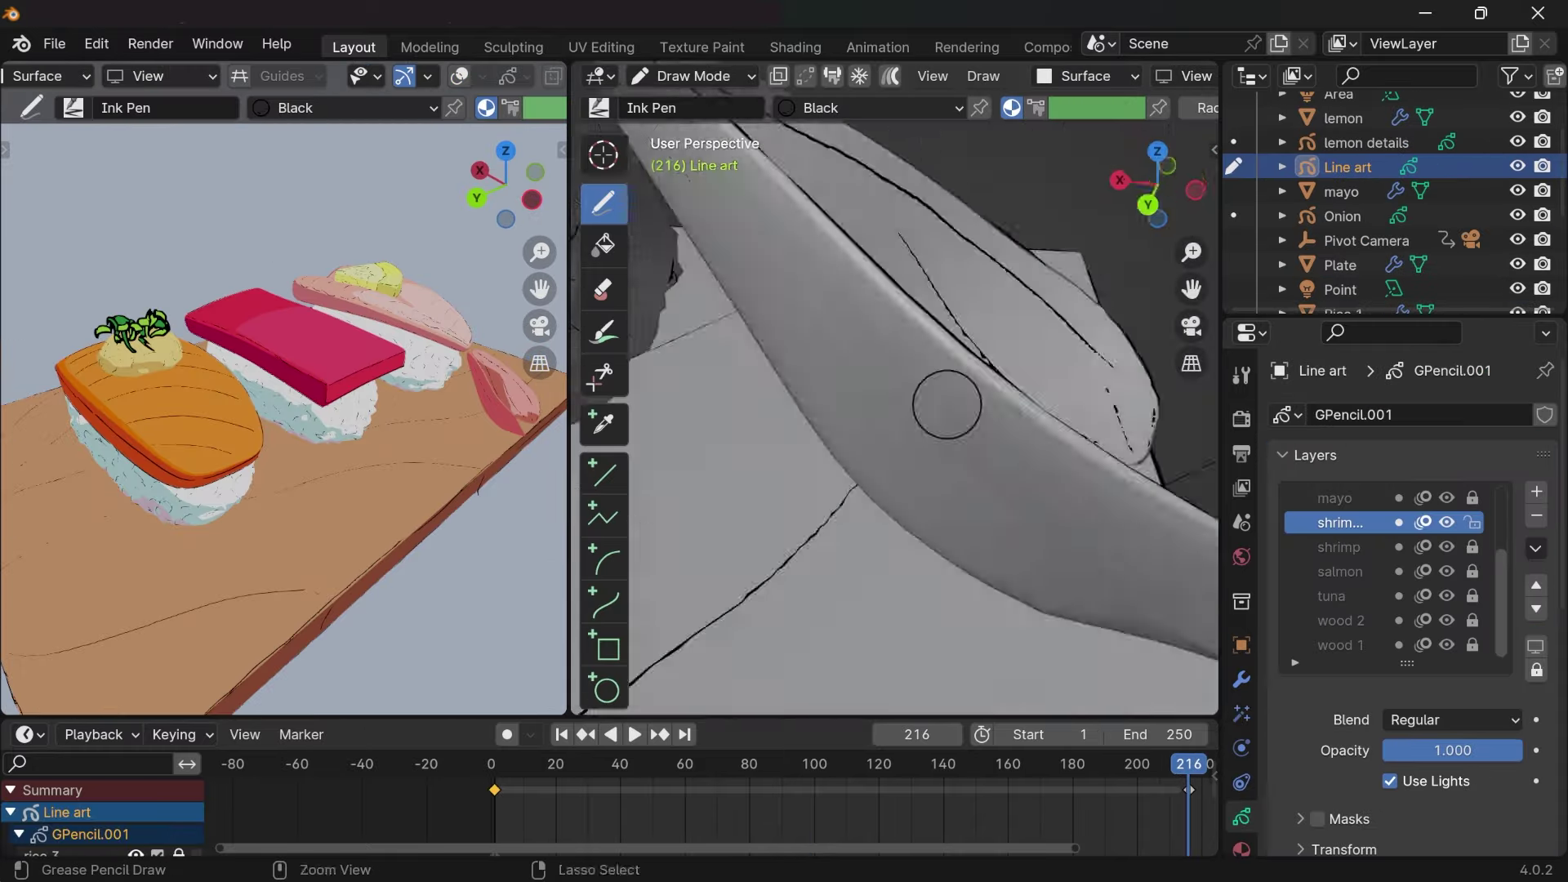
{"action": "middle_click_drag", "start_coordinate": [946, 405], "coordinate": [1075, 613]}
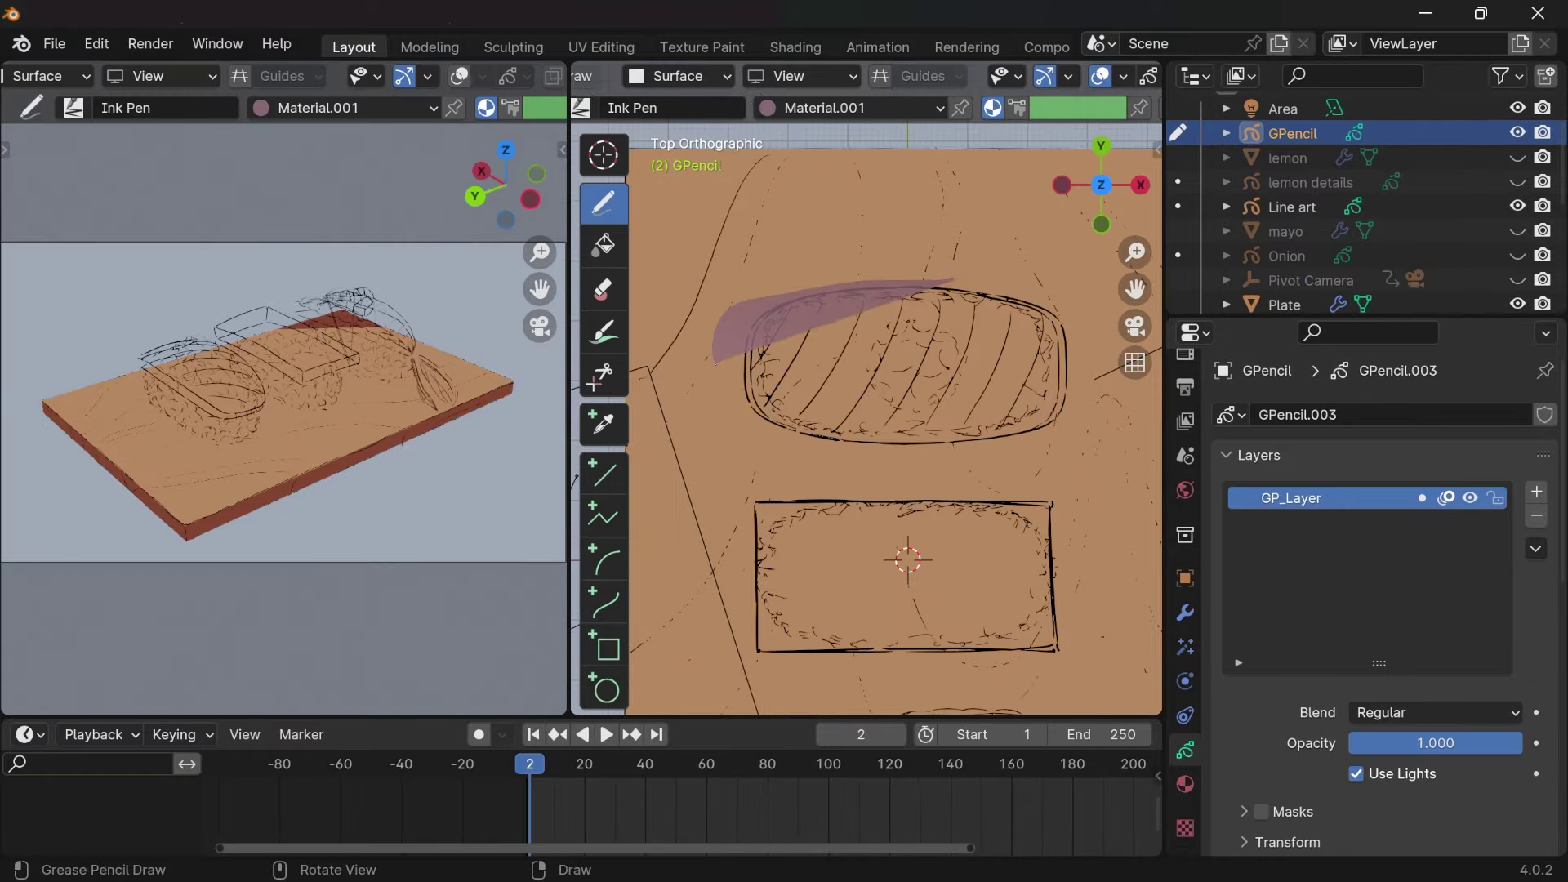
Step: Look straight down on the board, pan and zoom over the sushi, and render to check the shadows
{"action": "middle_click_drag", "start_coordinate": [963, 441], "coordinate": [985, 463]}
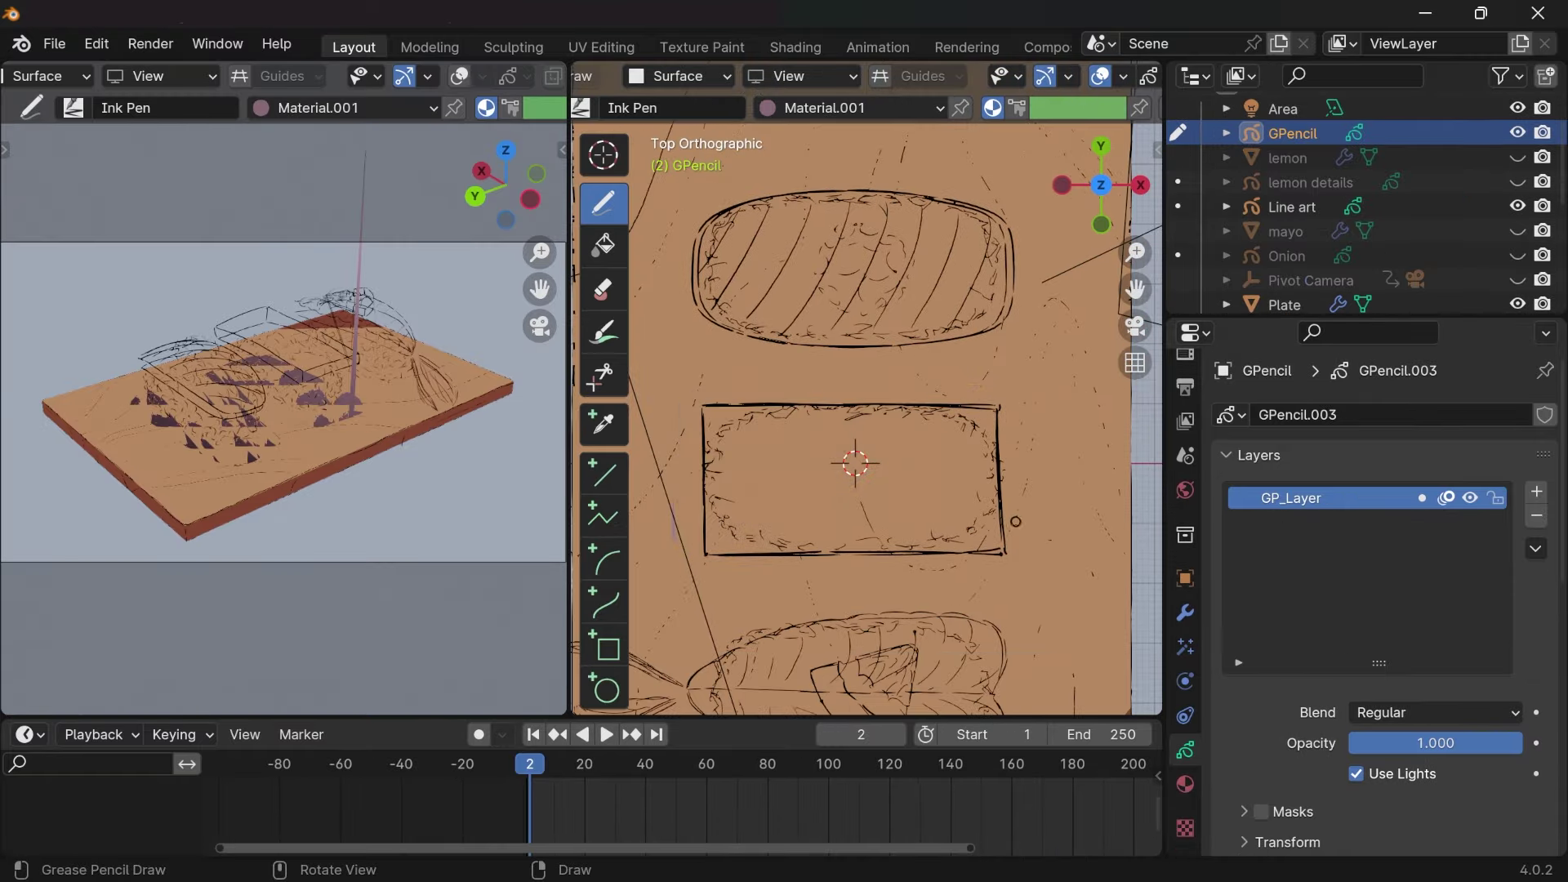
{"action": "middle_click_drag", "start_coordinate": [950, 575], "coordinate": [951, 411], "text": "shift"}
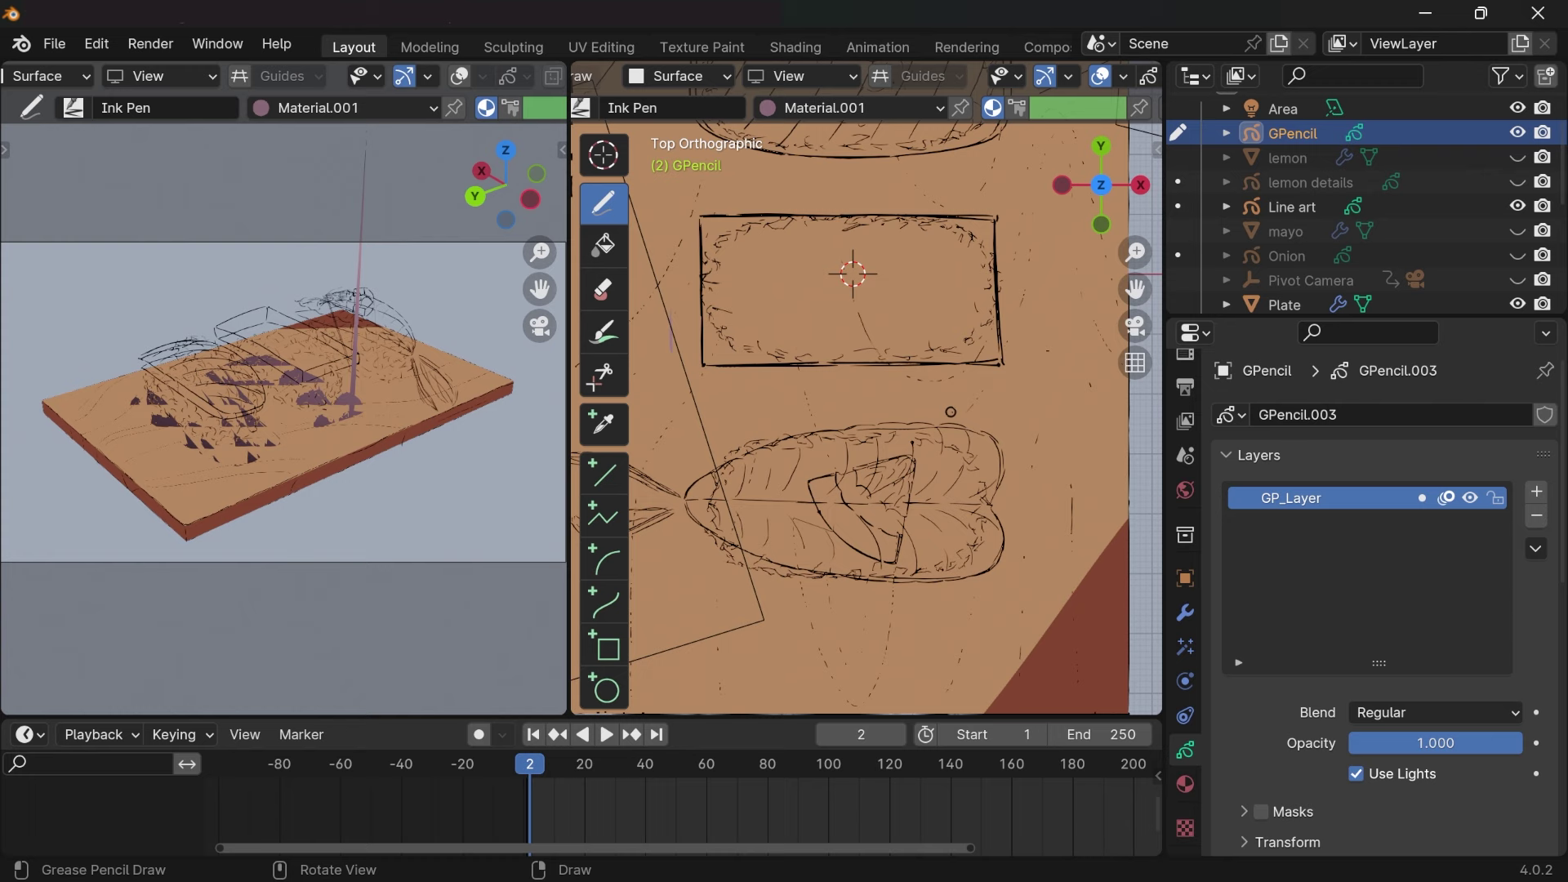
{"action": "middle_click_drag", "start_coordinate": [912, 510], "coordinate": [950, 518], "text": "shift"}
{"action": "scroll", "coordinate": [969, 419], "scroll_direction": "up", "scroll_amount": 2}
{"action": "middle_click_drag", "start_coordinate": [969, 419], "coordinate": [969, 572], "text": "shift"}
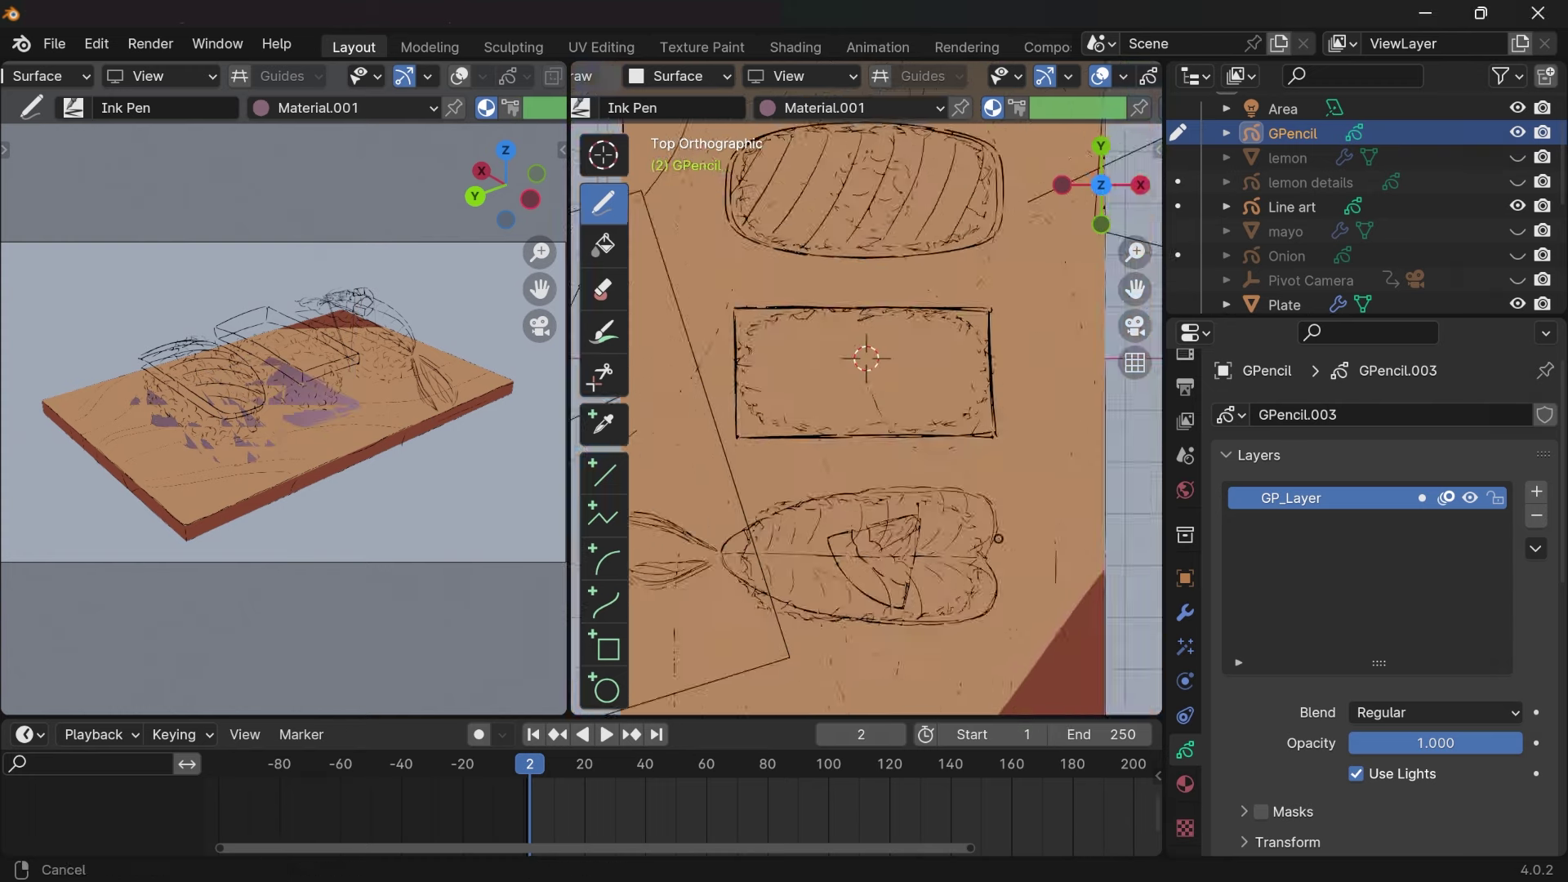
{"action": "scroll", "coordinate": [998, 538], "scroll_direction": "up", "scroll_amount": 3}
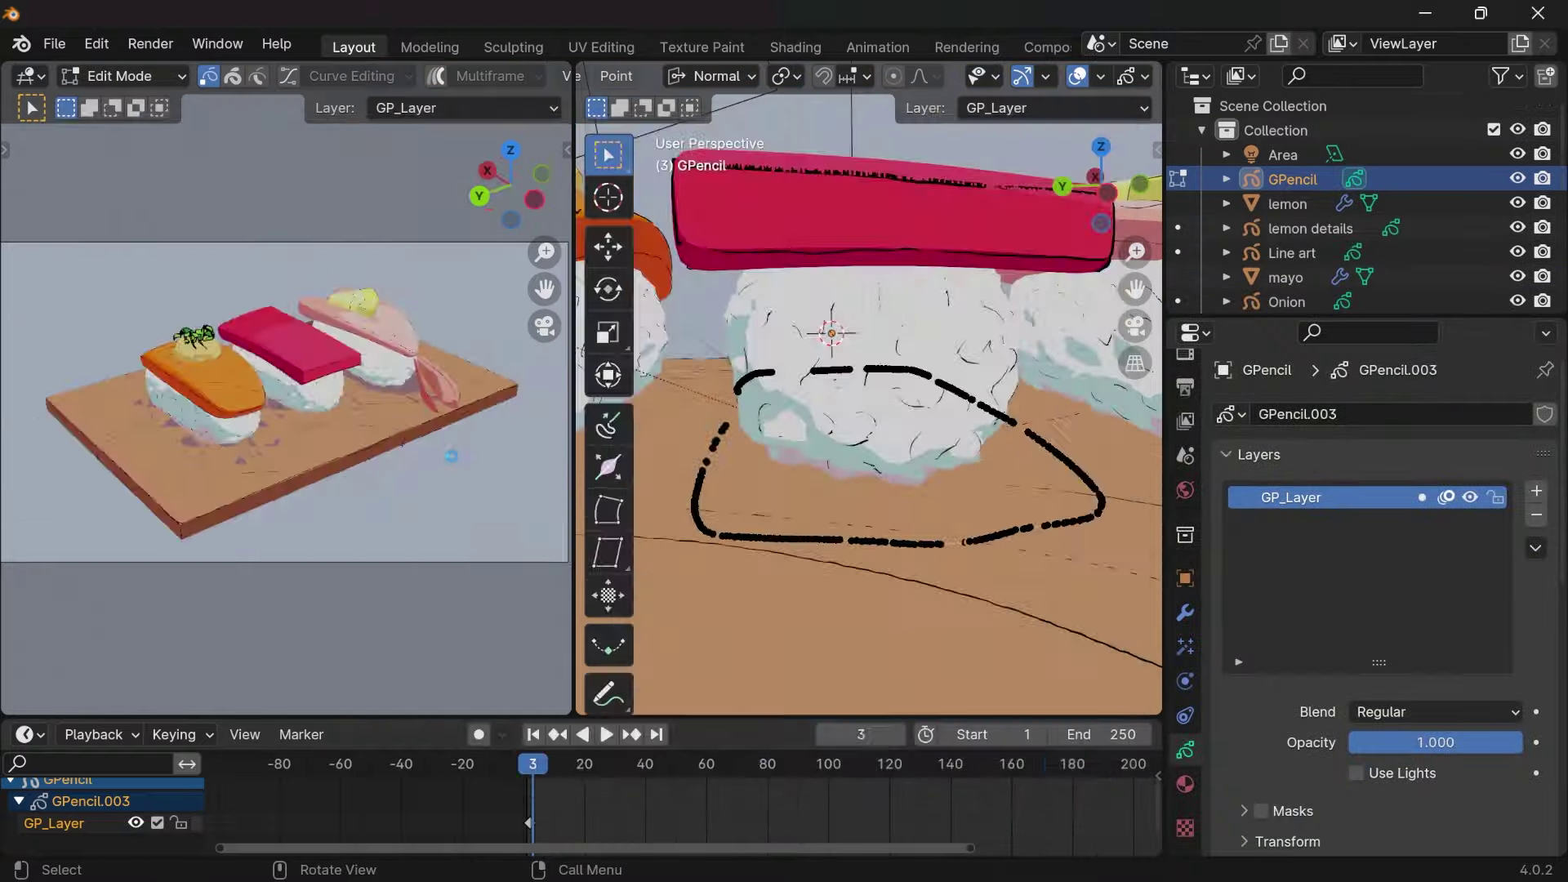
{"action": "key", "text": "F12"}
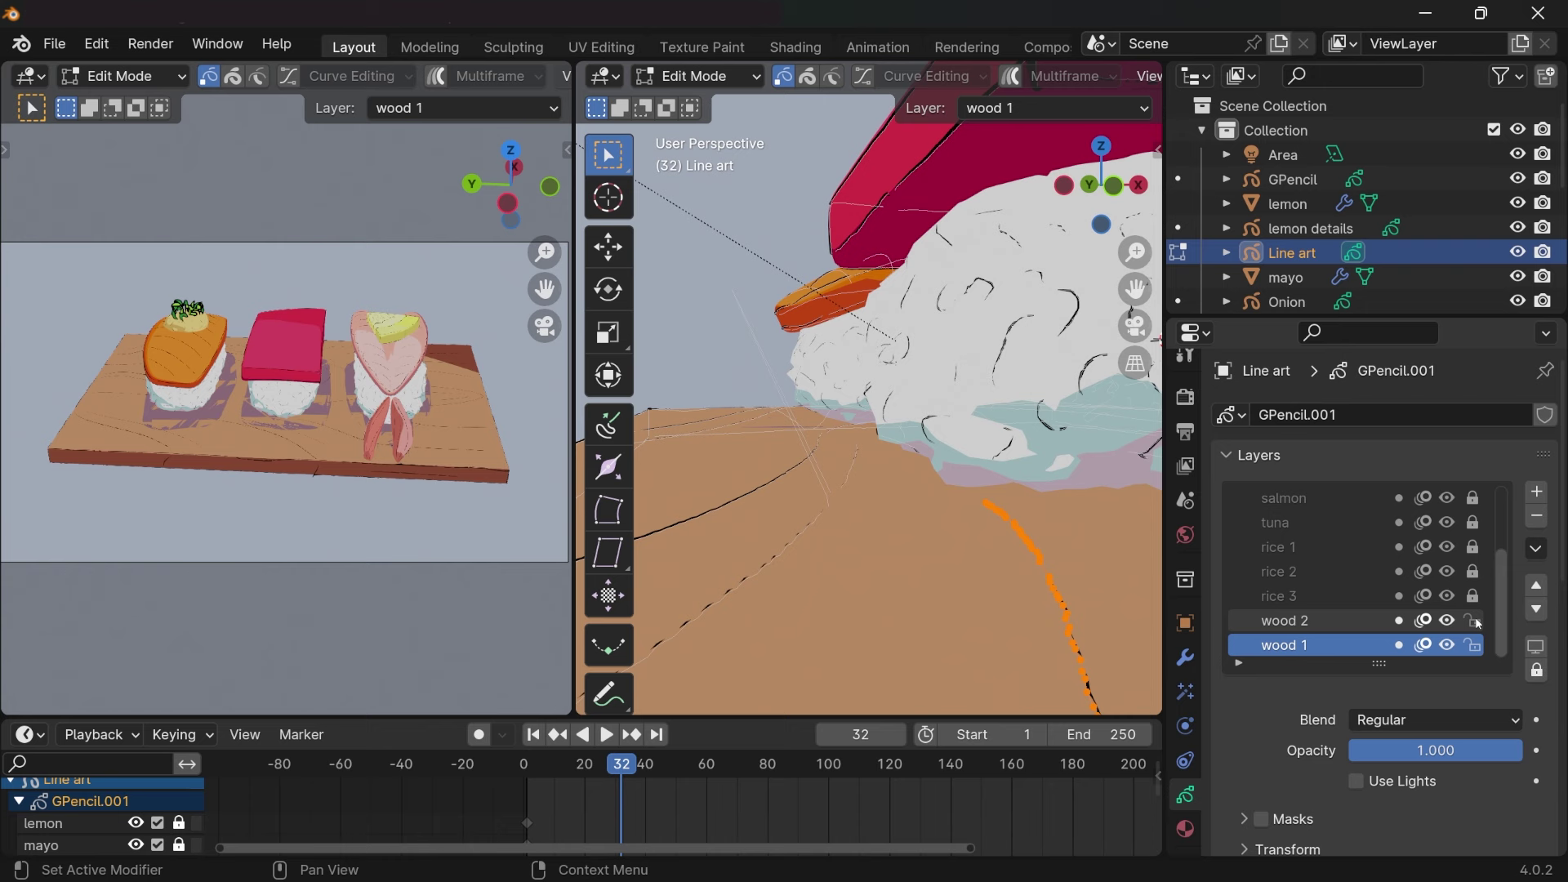
Step: Move the stray stroke points near the tuna and rice along the Z axis
{"action": "mouse_move", "coordinate": [882, 563]}
{"action": "middle_mouse_down"}
{"action": "mouse_move", "coordinate": [798, 526]}
{"action": "mouse_move", "coordinate": [863, 455]}
{"action": "middle_mouse_up"}
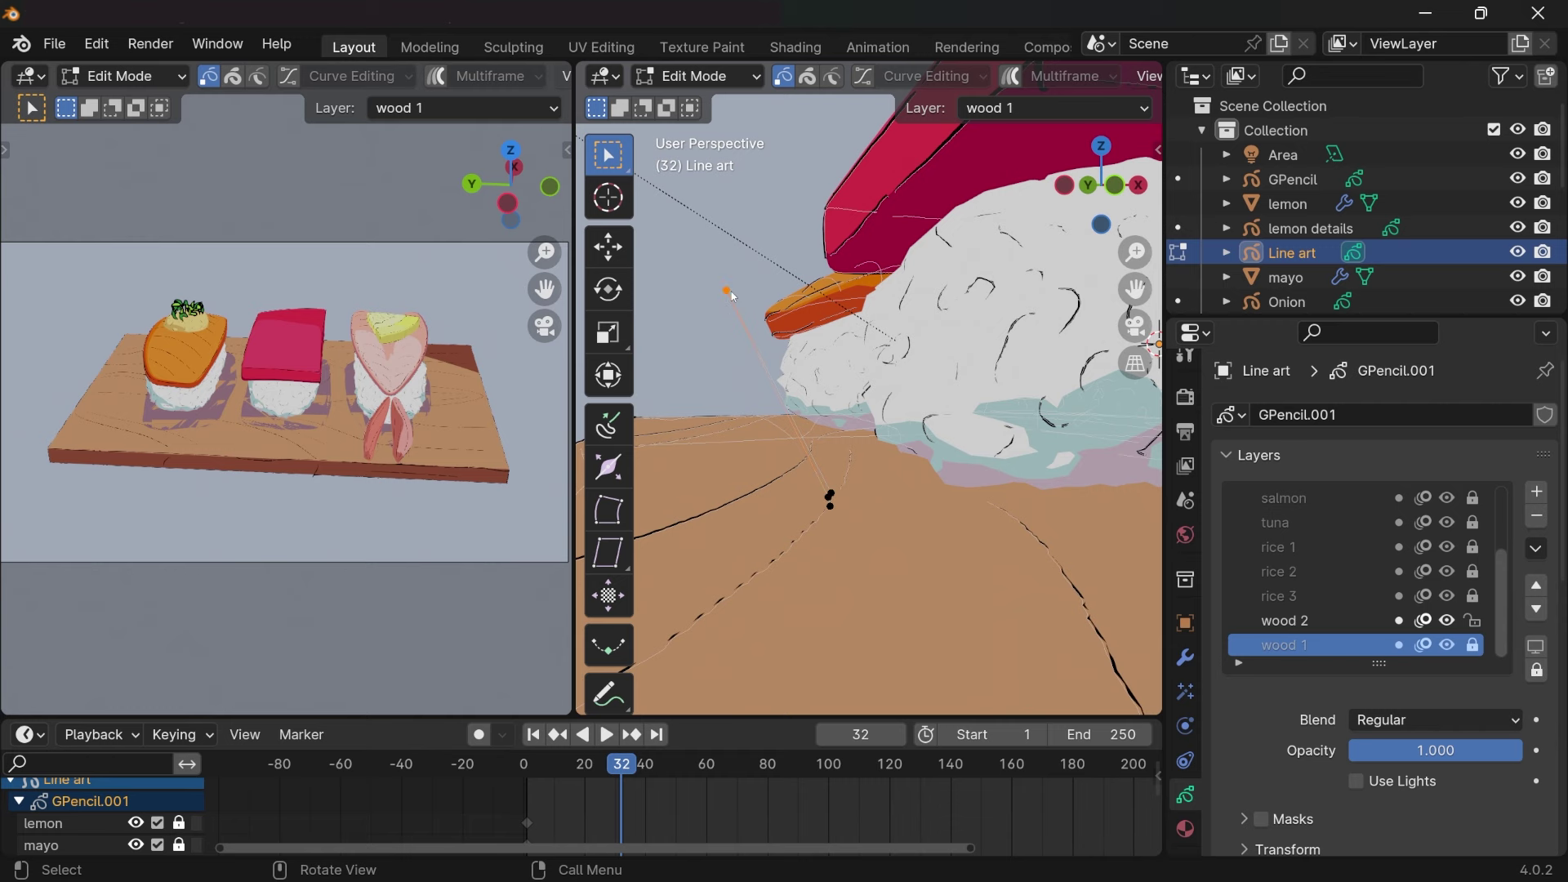
{"action": "middle_click_drag", "start_coordinate": [743, 307], "coordinate": [880, 428]}
{"action": "key", "text": "g"}
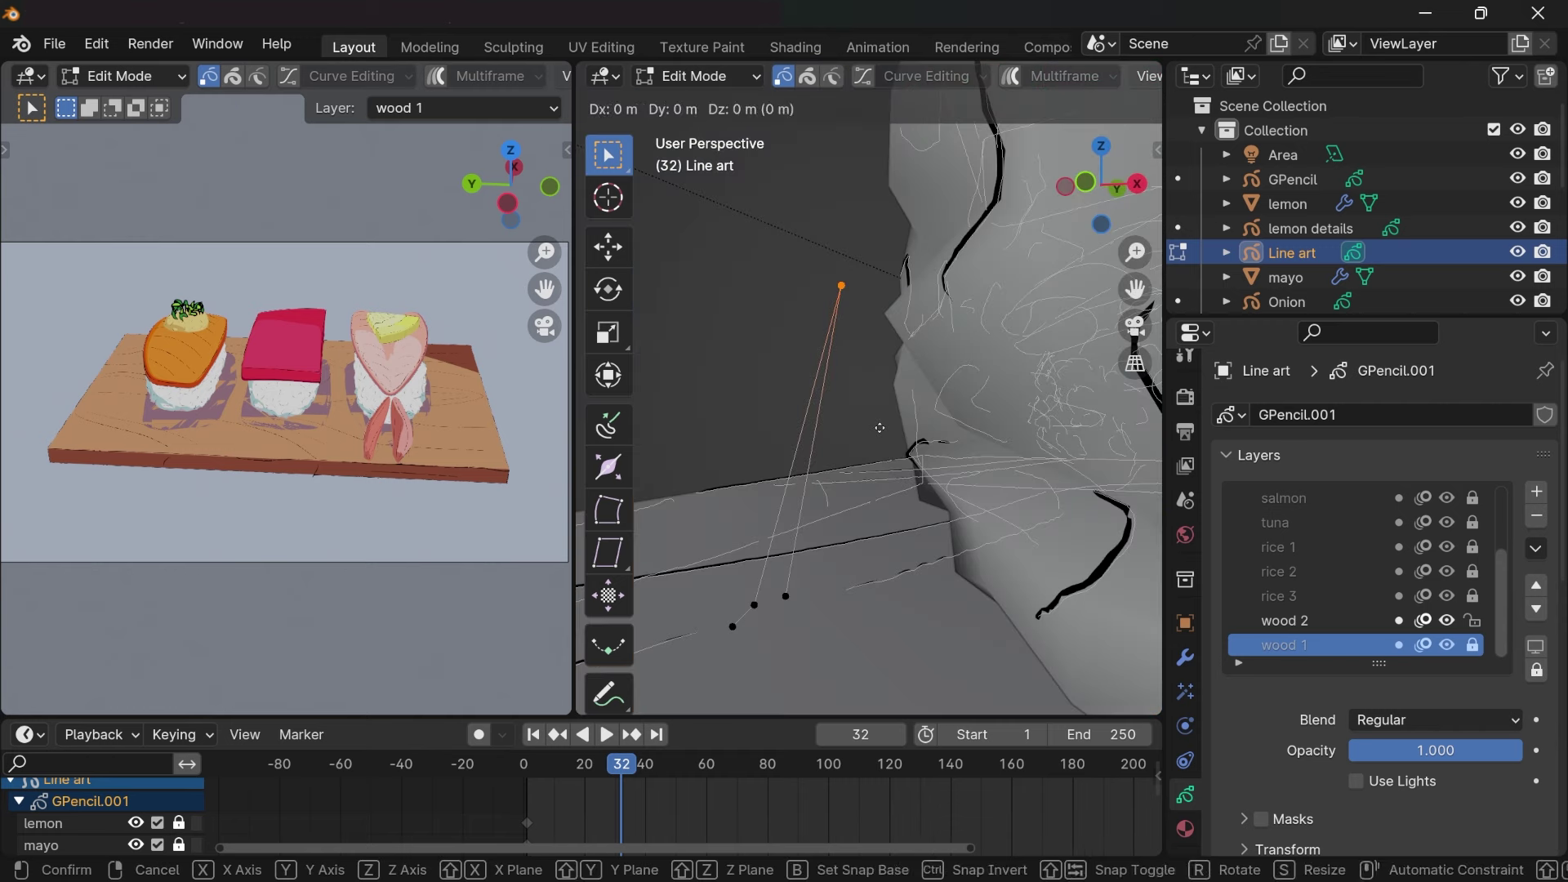
{"action": "key", "text": "z"}
Step: Select the GPencil shadow drawing and switch it to Sculpt Mode
{"action": "middle_click_drag", "start_coordinate": [890, 692], "coordinate": [851, 576]}
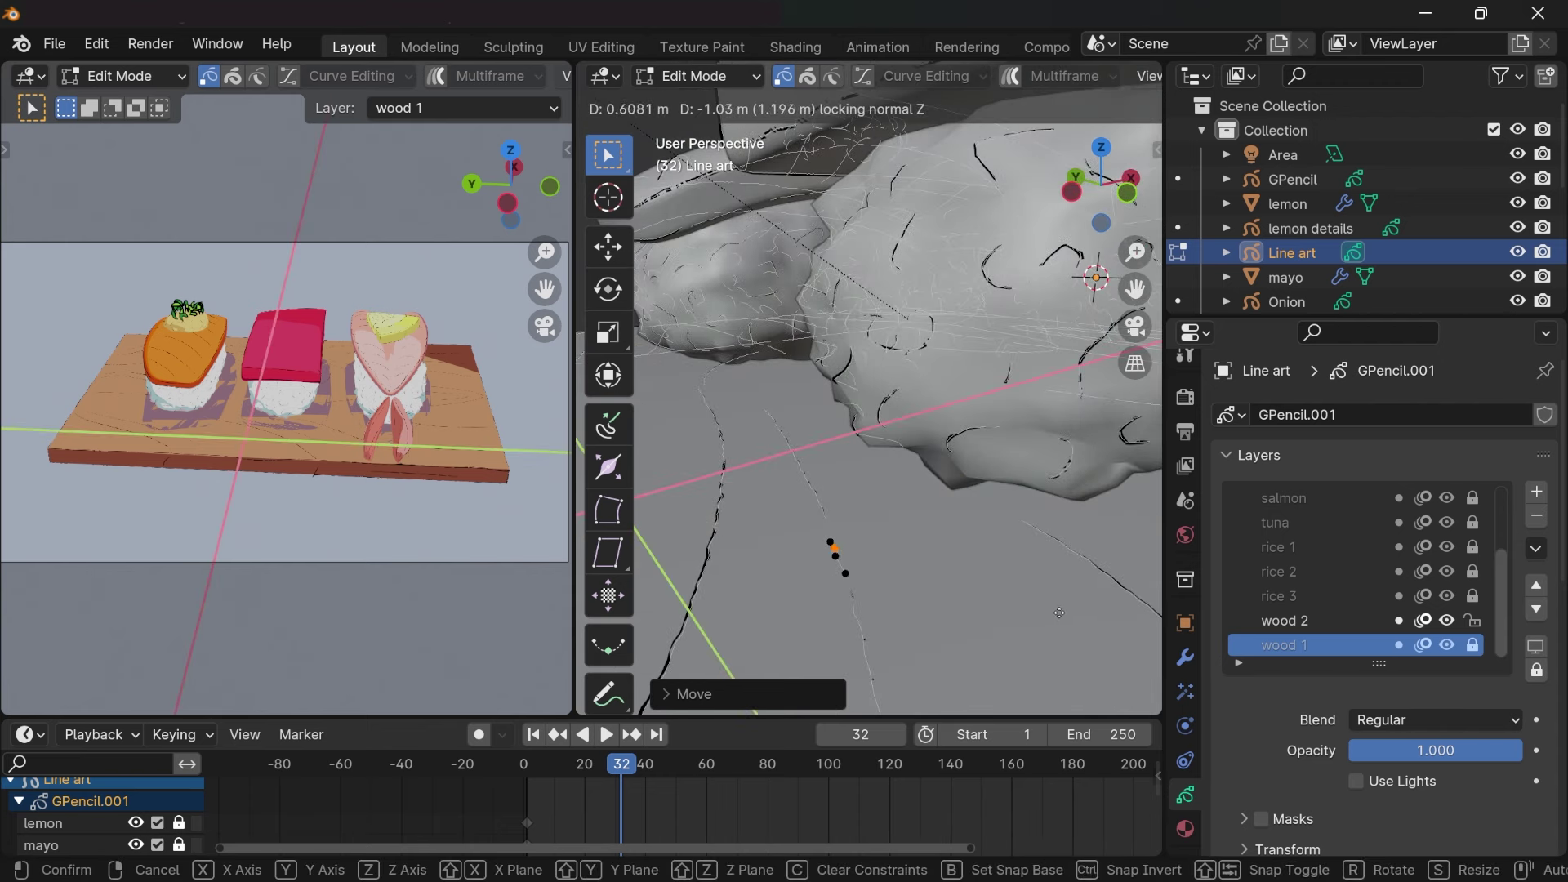
{"action": "middle_click_drag", "start_coordinate": [893, 579], "coordinate": [966, 551]}
{"action": "key", "text": "z"}
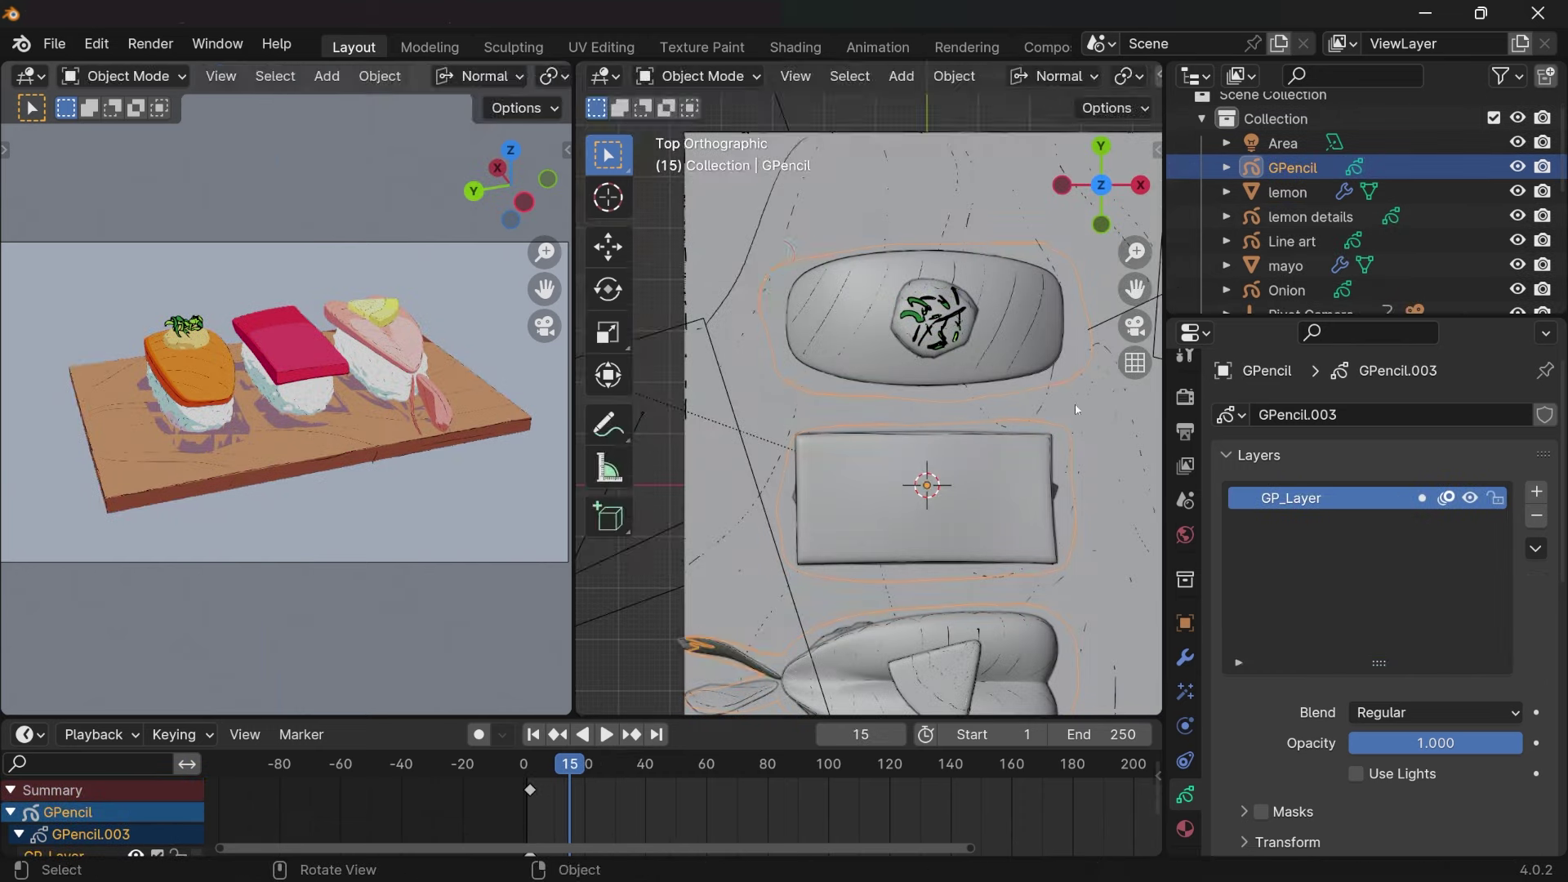
{"action": "left_click", "coordinate": [699, 75]}
{"action": "left_click", "coordinate": [703, 131]}
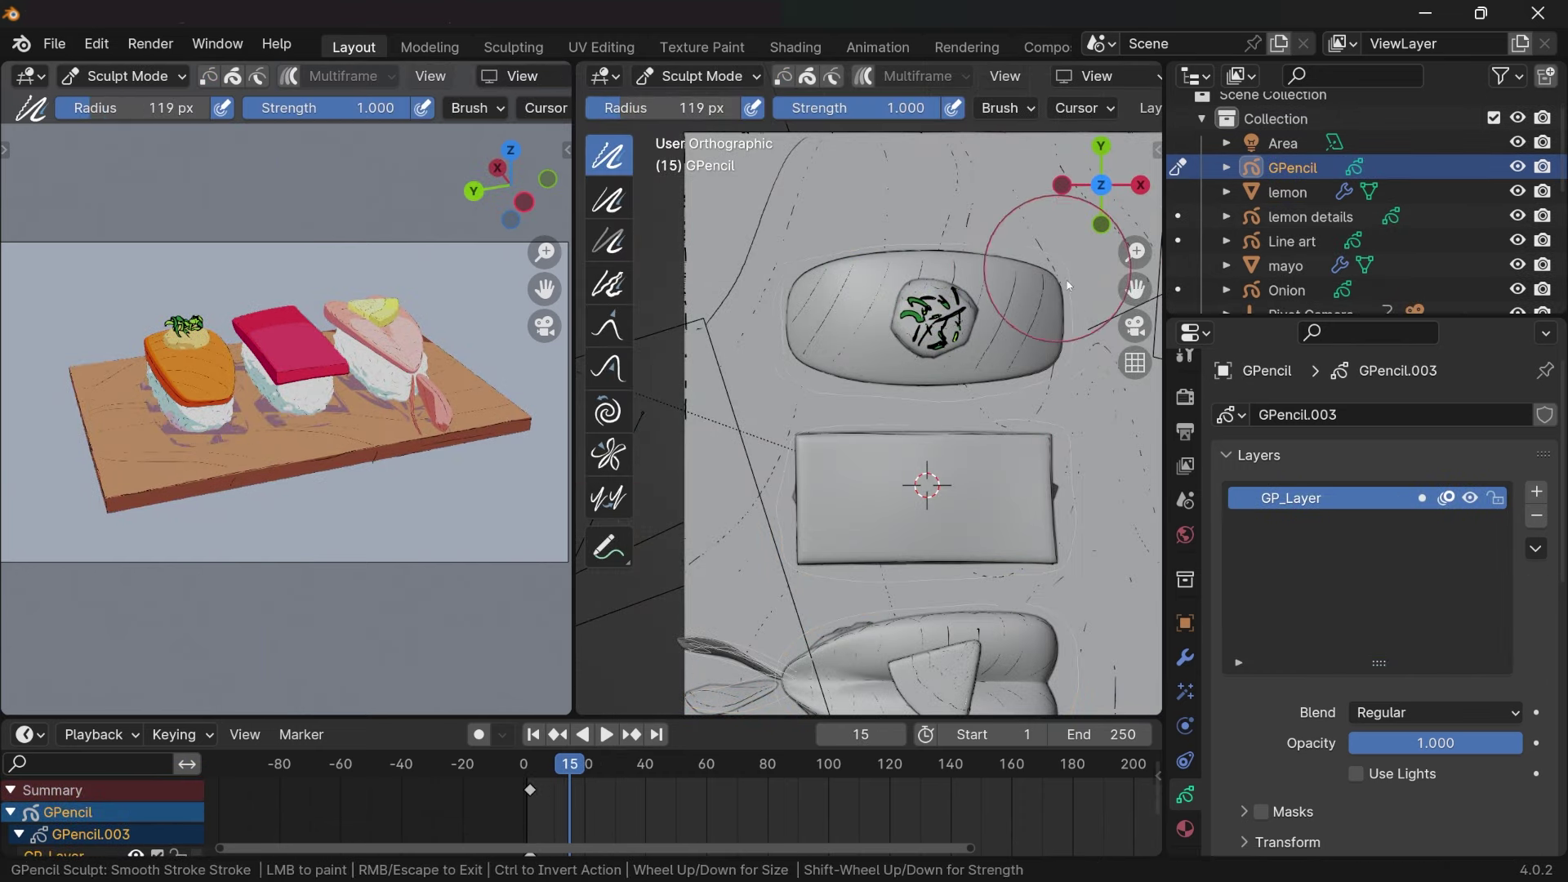
Step: Switch to another sculpt brush at 69 px radius and reshape the strokes by the shrimp tail
{"action": "middle_click_drag", "start_coordinate": [1027, 446], "coordinate": [1002, 317], "text": "shift"}
{"action": "left_click", "coordinate": [608, 367]}
{"action": "key", "text": "f"}
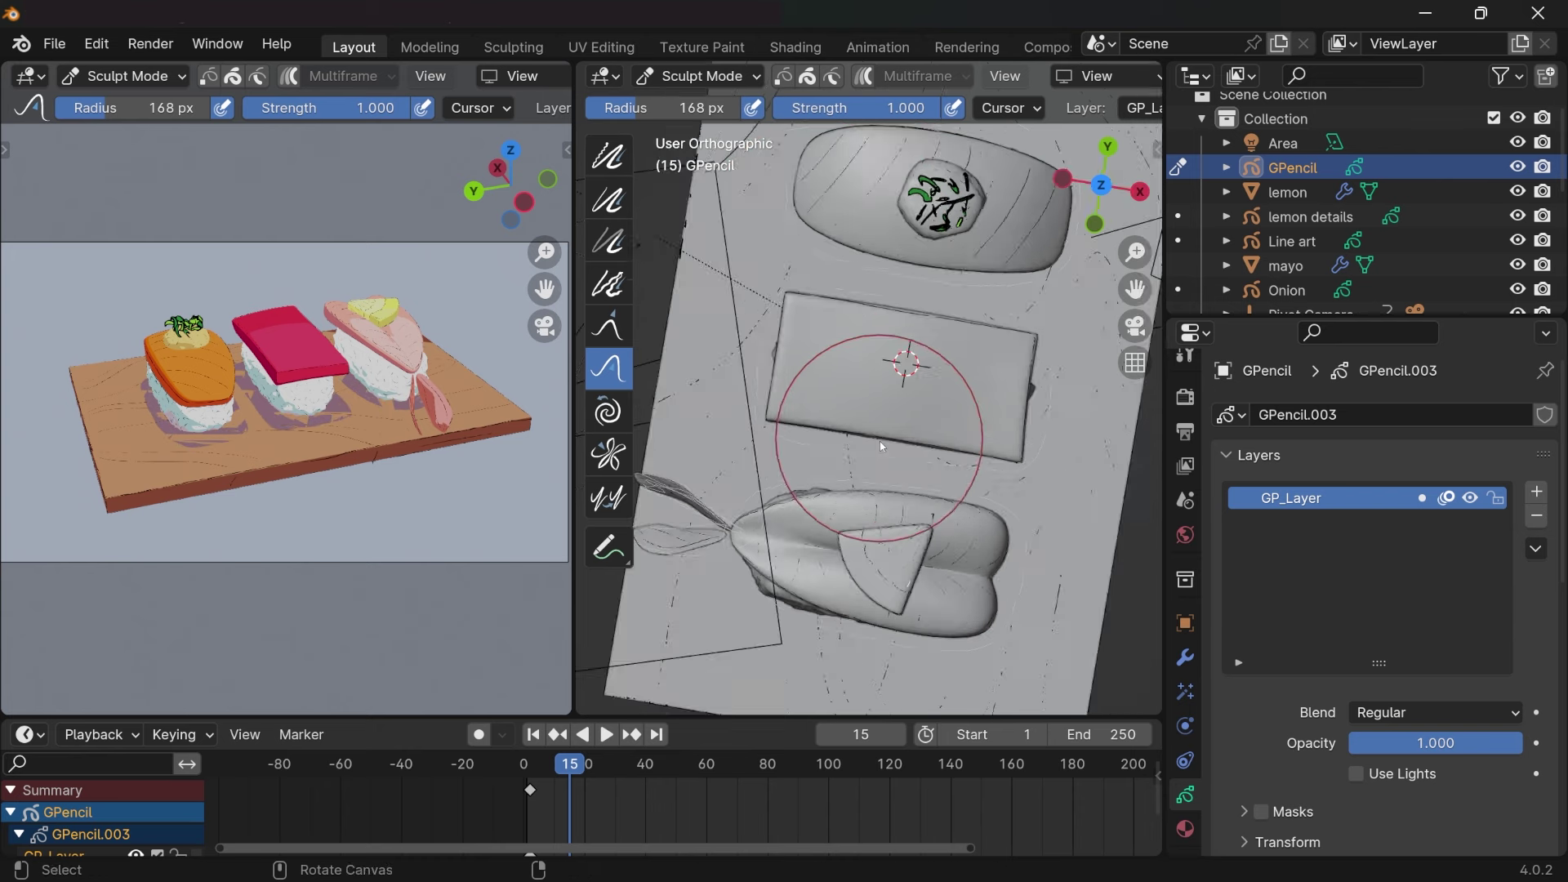
{"action": "left_click", "coordinate": [953, 502]}
{"action": "middle_click_drag", "start_coordinate": [836, 649], "coordinate": [780, 586]}
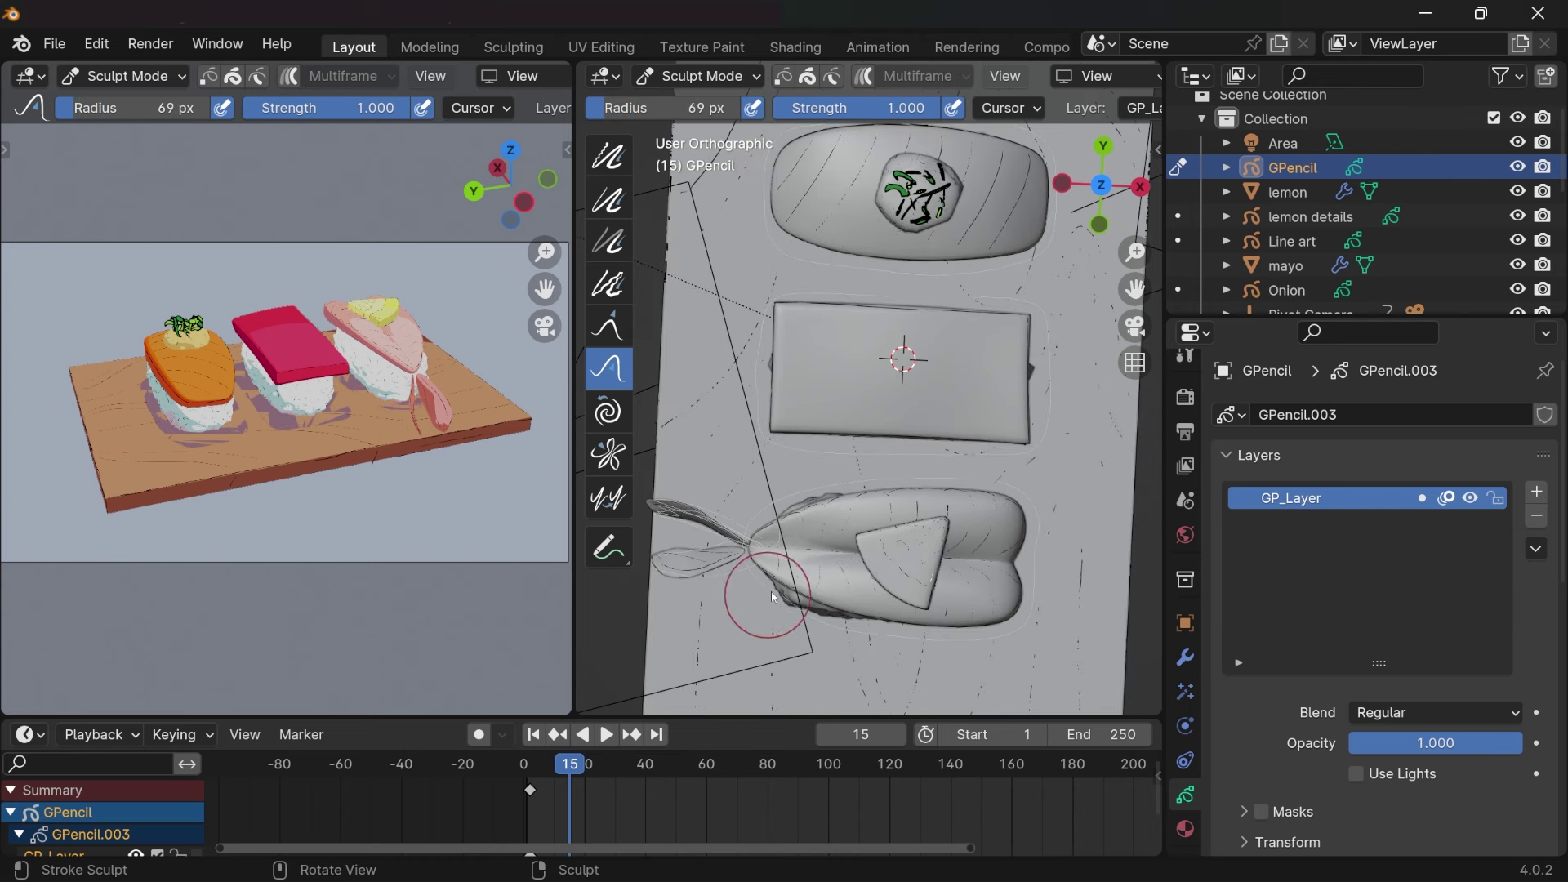
{"action": "middle_click_drag", "start_coordinate": [797, 512], "coordinate": [828, 572], "text": "shift"}
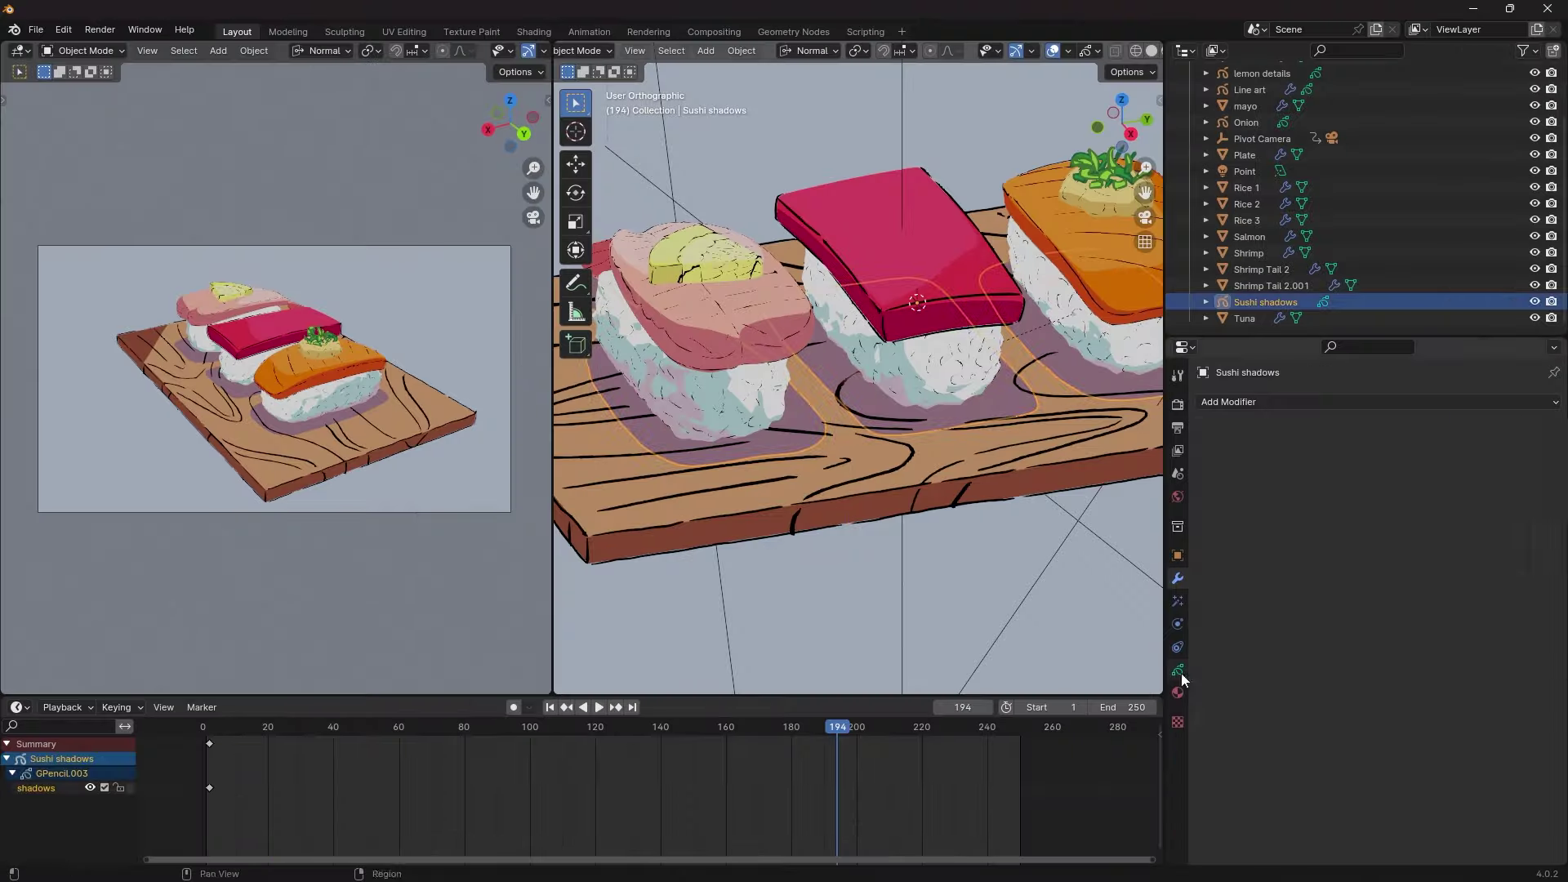
Step: Try a Multiply blend on the shadows layer, then undo it
{"action": "left_click", "coordinate": [1177, 670]}
{"action": "left_click", "coordinate": [1439, 600]}
{"action": "left_click", "coordinate": [1349, 621]}
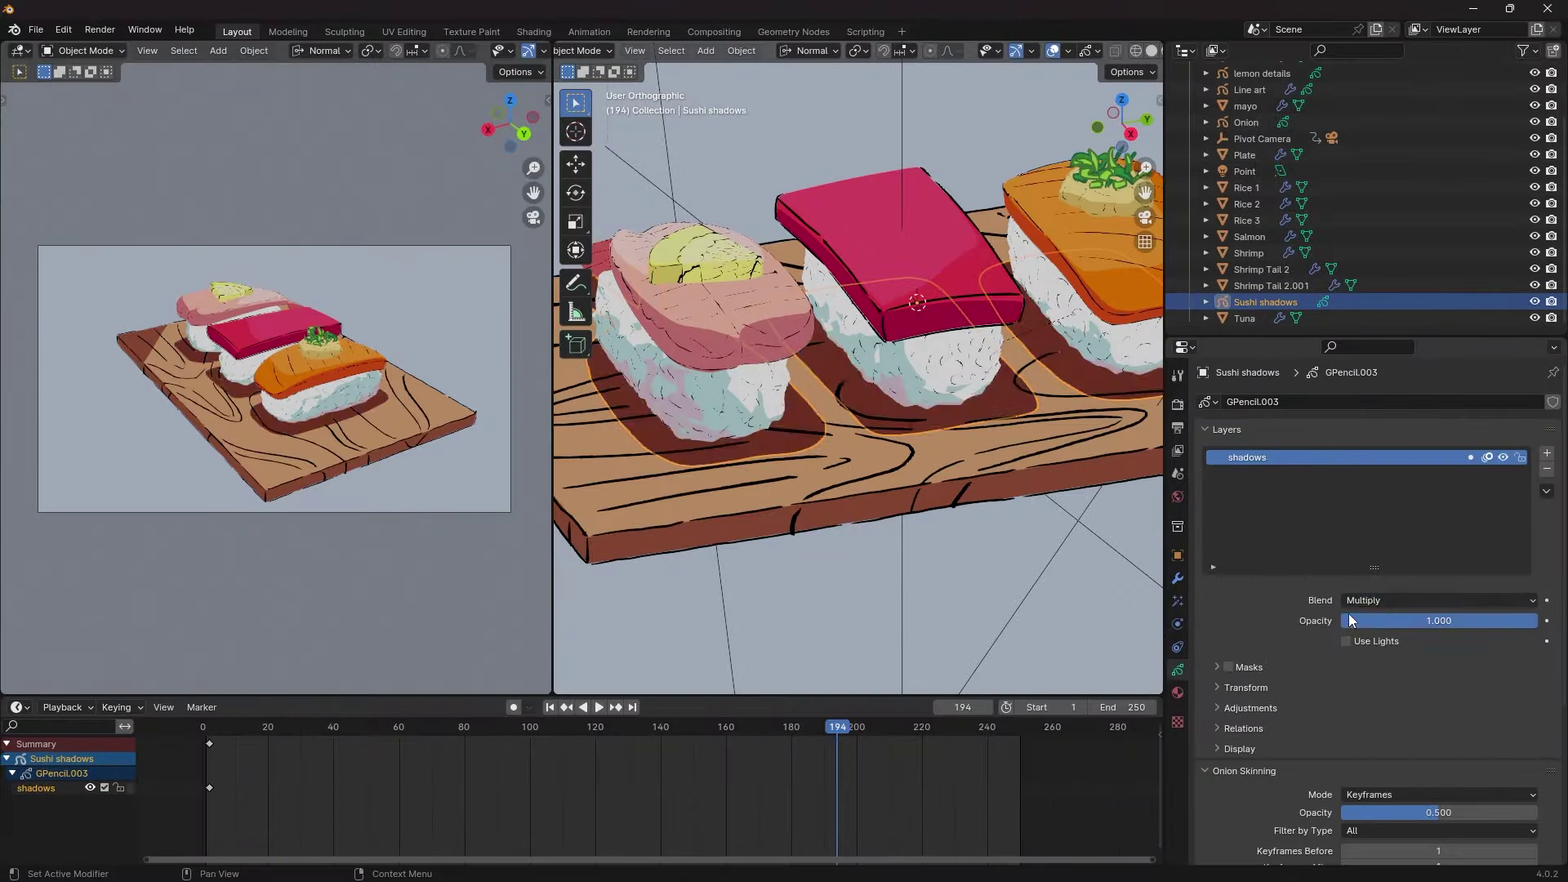
{"action": "key", "text": "ctrl+z"}
{"action": "scroll", "coordinate": [1281, 671], "scroll_direction": "down", "scroll_amount": 2}
{"action": "middle_click_drag", "start_coordinate": [825, 441], "coordinate": [795, 406]}
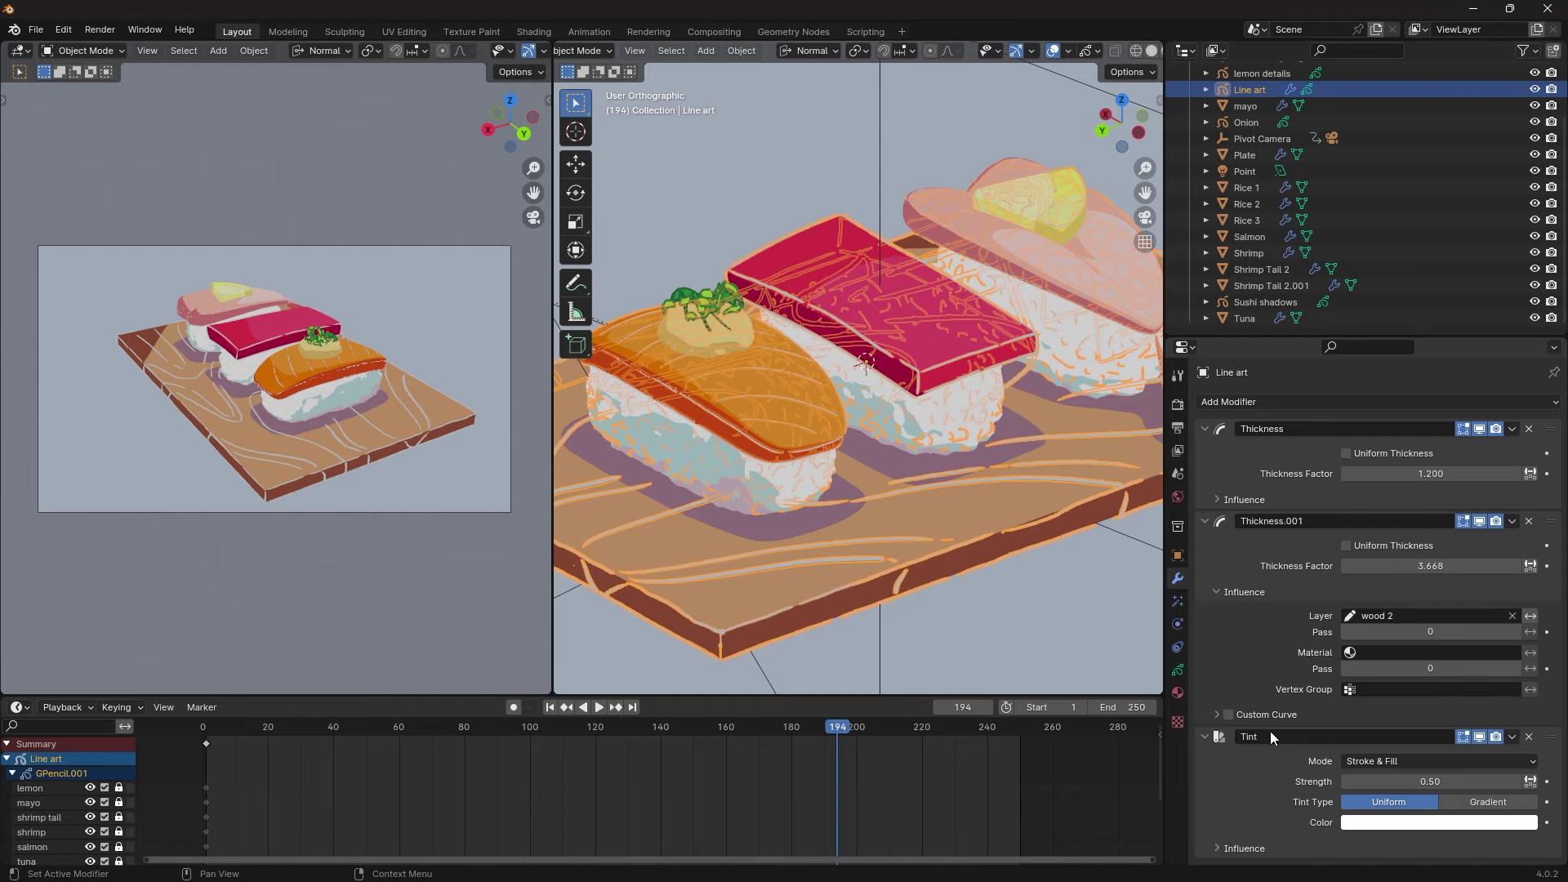
Step: On the Line art object, tint the tuna outlines crimson with a Tint modifier
{"action": "left_click", "coordinate": [1206, 521]}
{"action": "left_click", "coordinate": [1437, 629]}
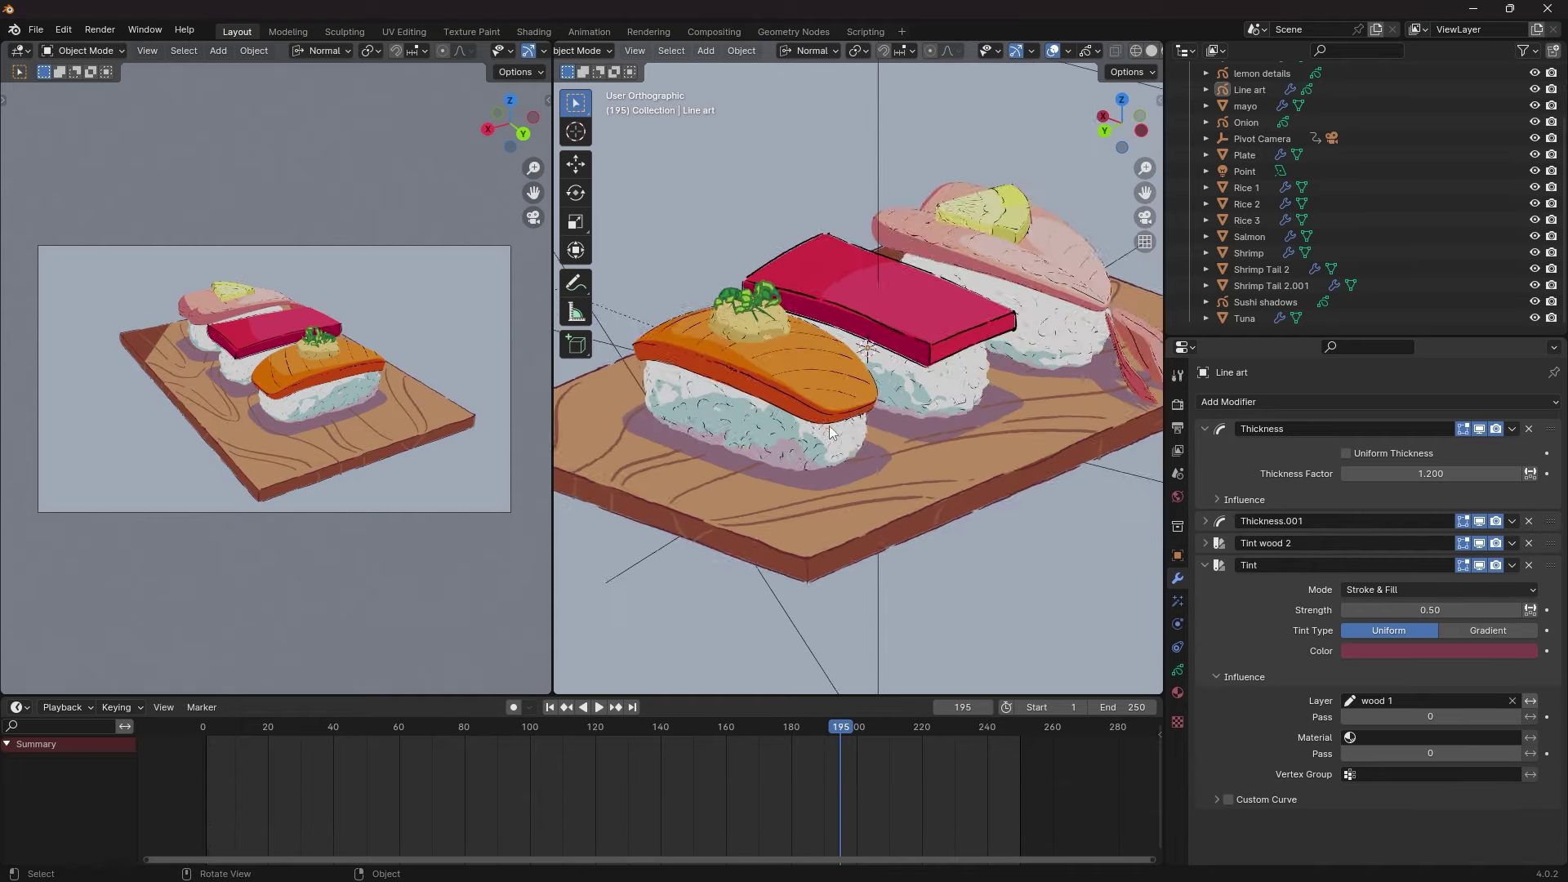
{"action": "left_click", "coordinate": [1295, 303]}
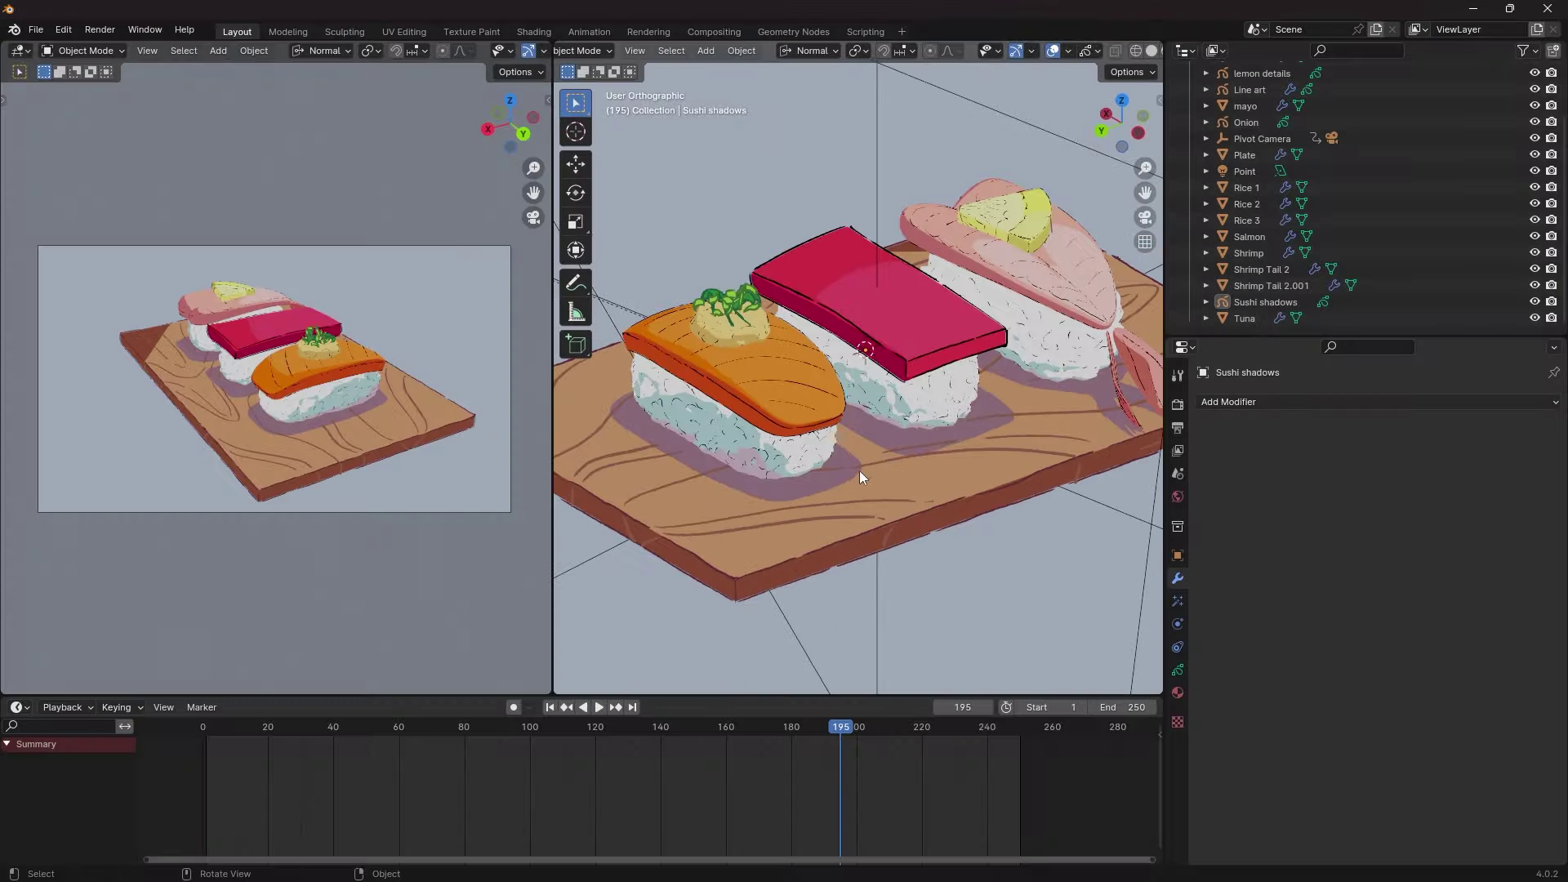
{"action": "left_click", "coordinate": [859, 471]}
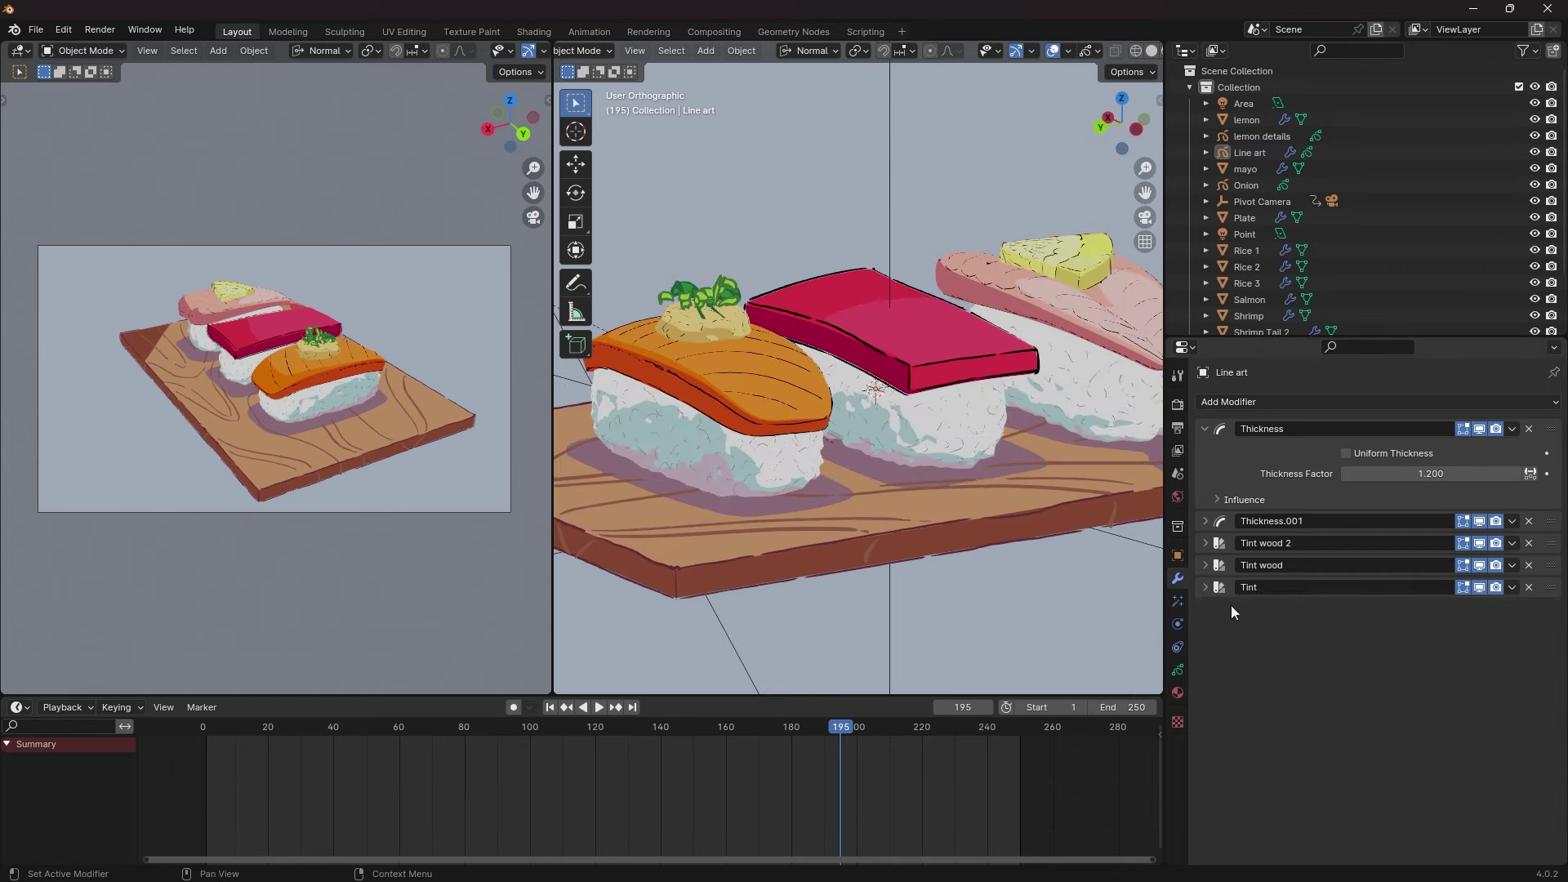
{"action": "left_click", "coordinate": [1405, 696]}
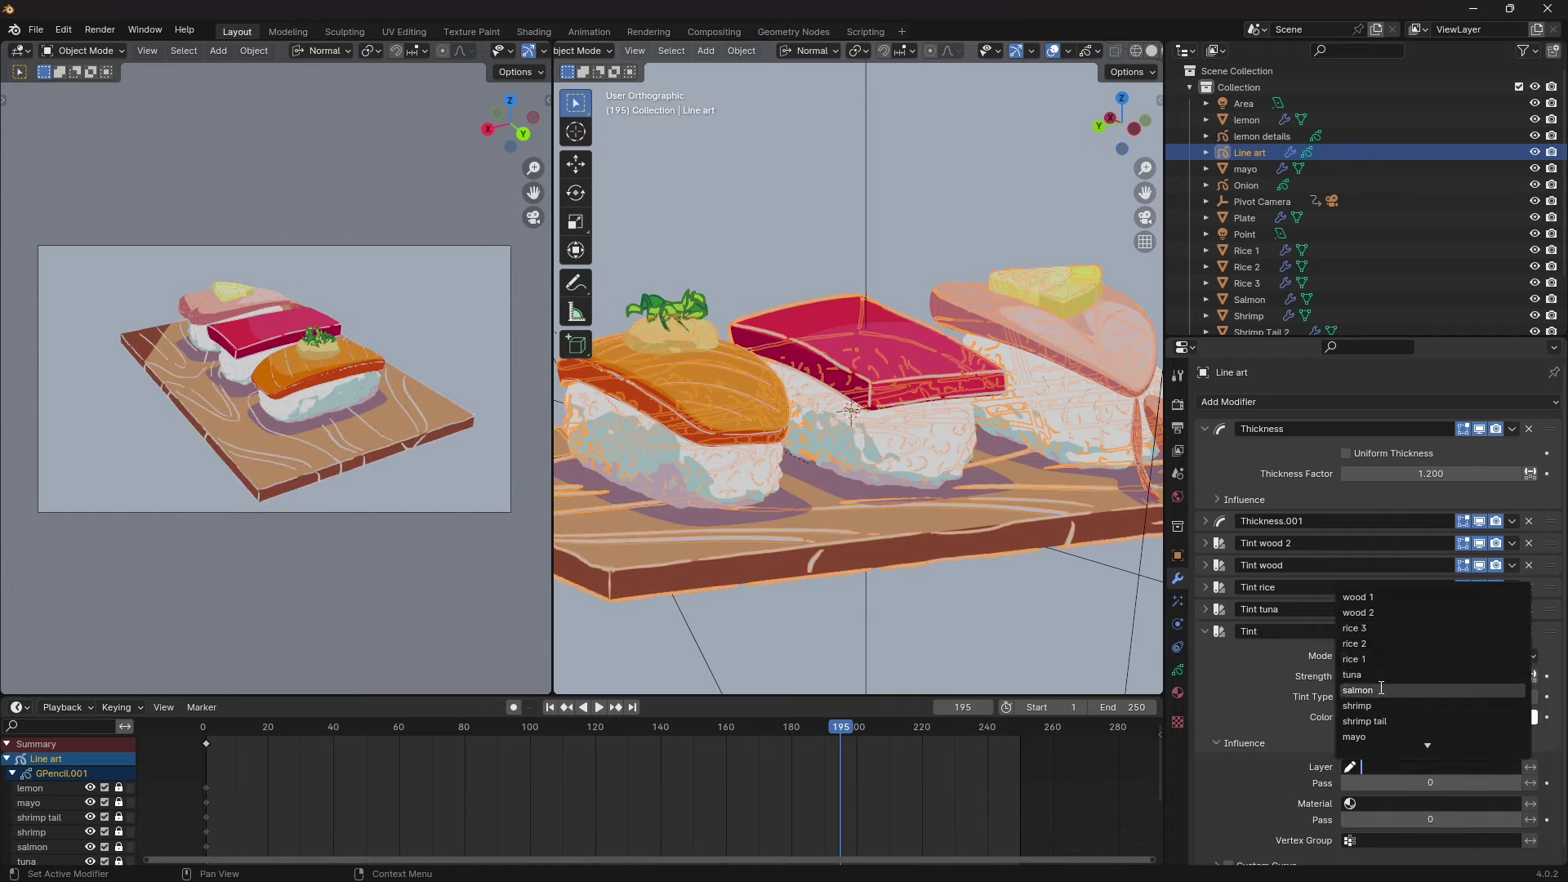
{"action": "middle_click_drag", "start_coordinate": [898, 531], "coordinate": [935, 574]}
{"action": "double_click", "coordinate": [1378, 474]}
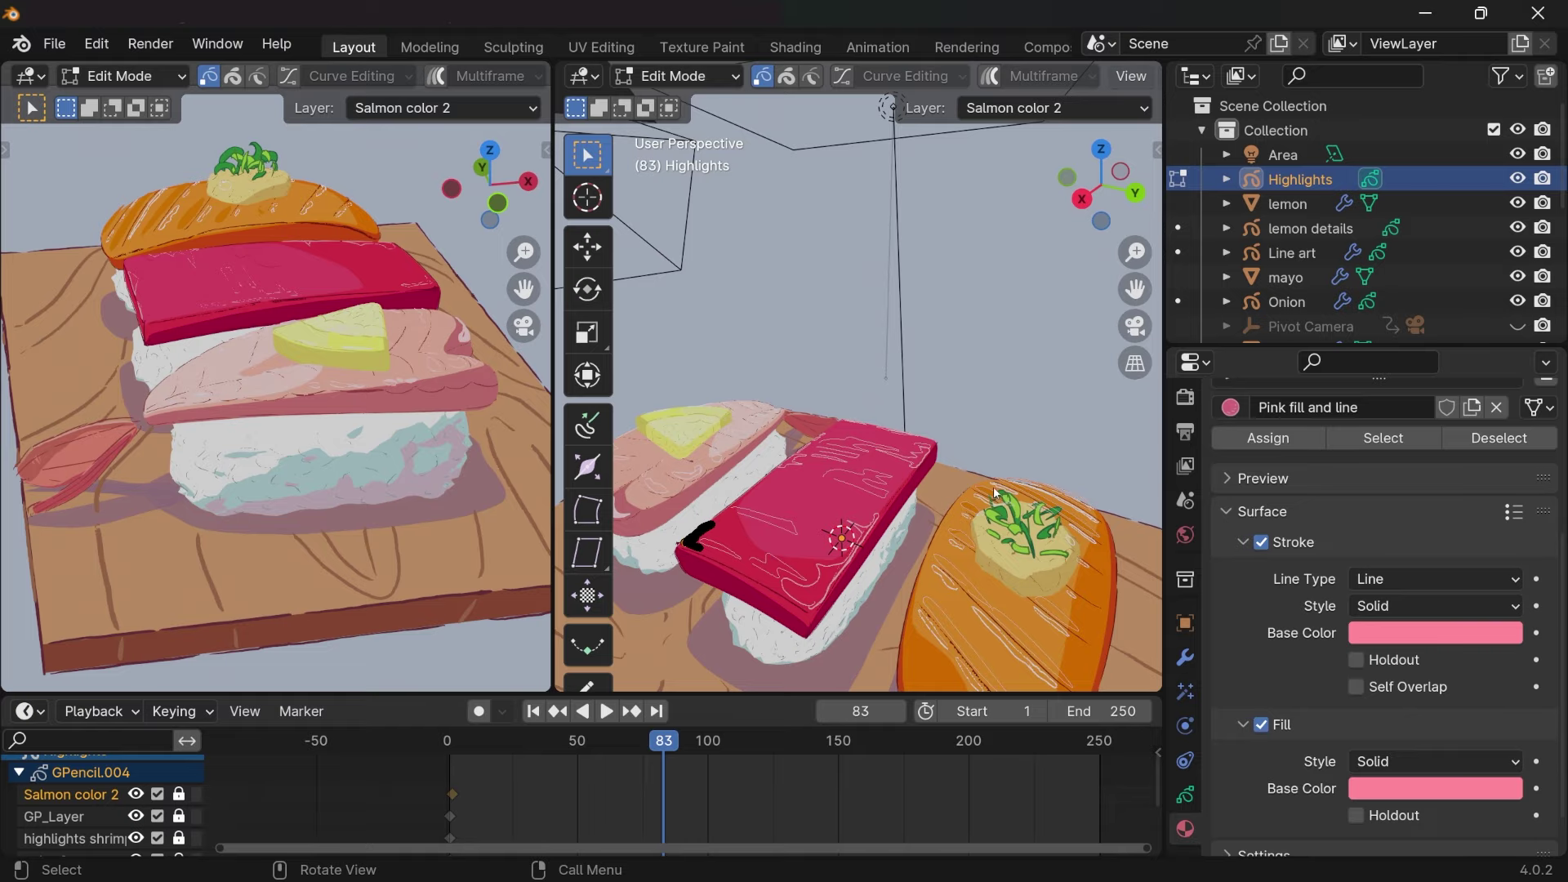
Step: Render the current frame with F12 to preview the highlight strokes
{"action": "key", "text": "F12"}
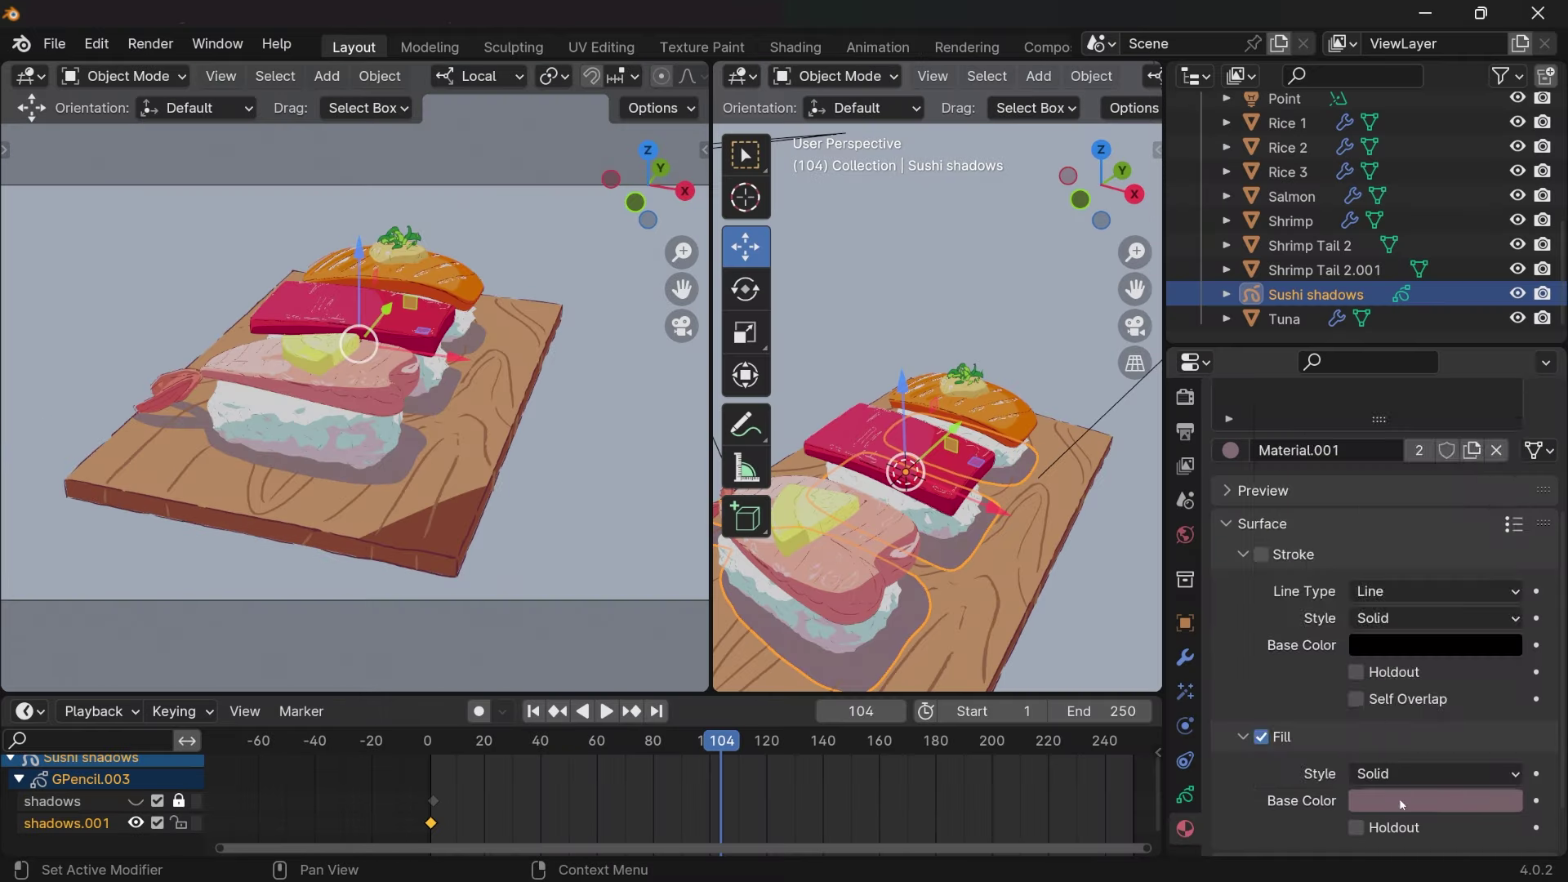
Step: Brighten the shadow material's Fill Base Color to a slightly richer muted purple
{"action": "left_click", "coordinate": [1402, 805]}
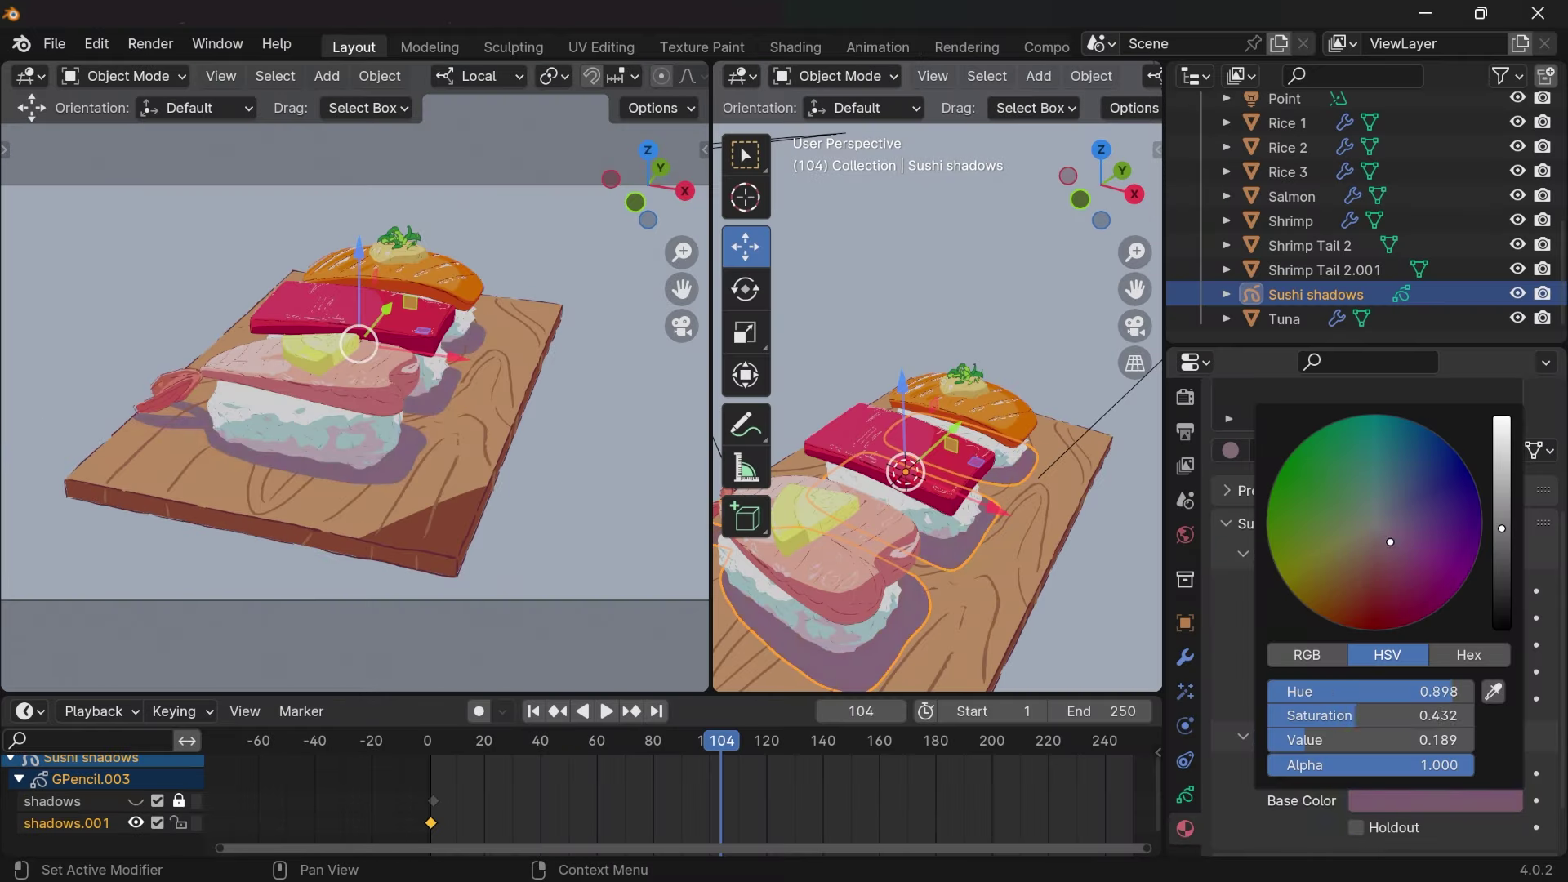
{"action": "left_click_drag", "start_coordinate": [1454, 567], "coordinate": [1393, 563]}
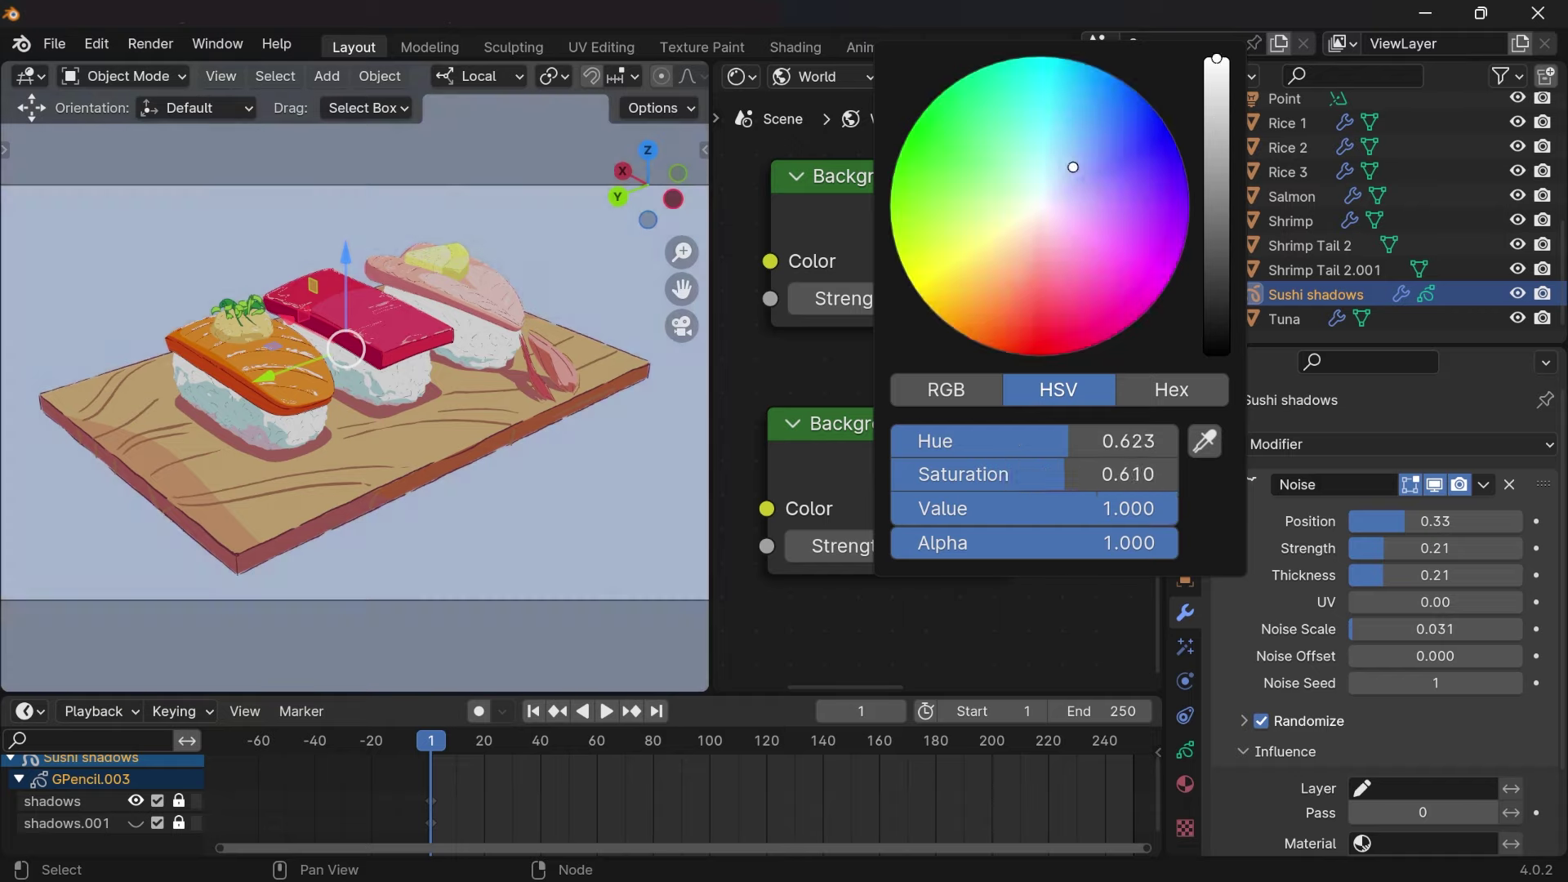
Step: Tune the World Background colours to a soft blue-purple, then render frame 1 to check
{"action": "left_click_drag", "start_coordinate": [1062, 507], "coordinate": [907, 508]}
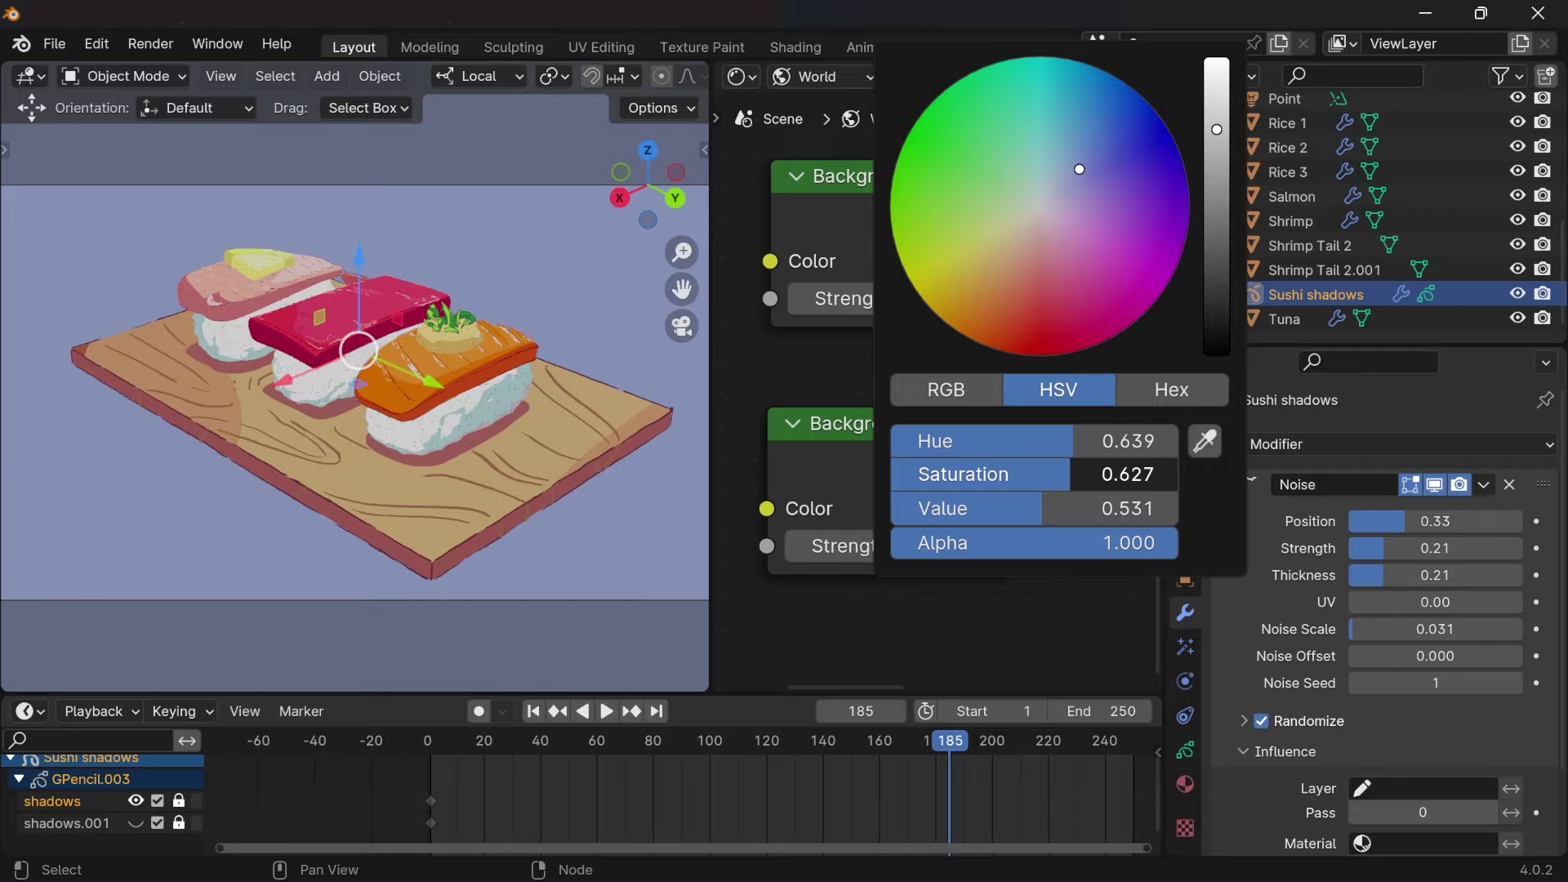
{"action": "left_click_drag", "start_coordinate": [1079, 169], "coordinate": [1081, 164]}
{"action": "left_click_drag", "start_coordinate": [1110, 508], "coordinate": [898, 508]}
{"action": "left_click", "coordinate": [535, 711]}
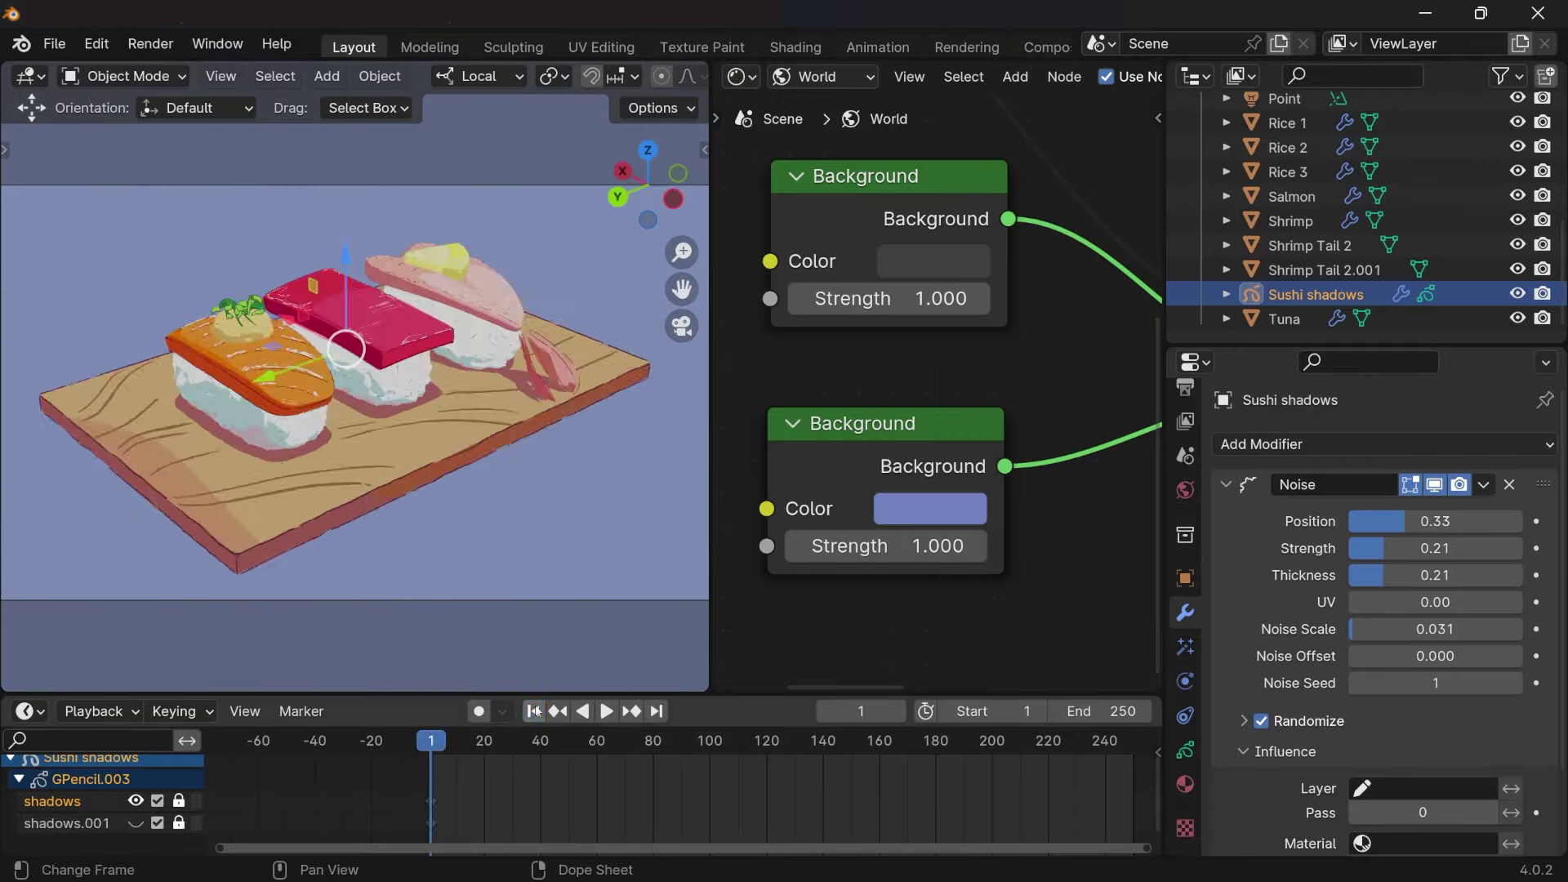
{"action": "key", "text": "F12"}
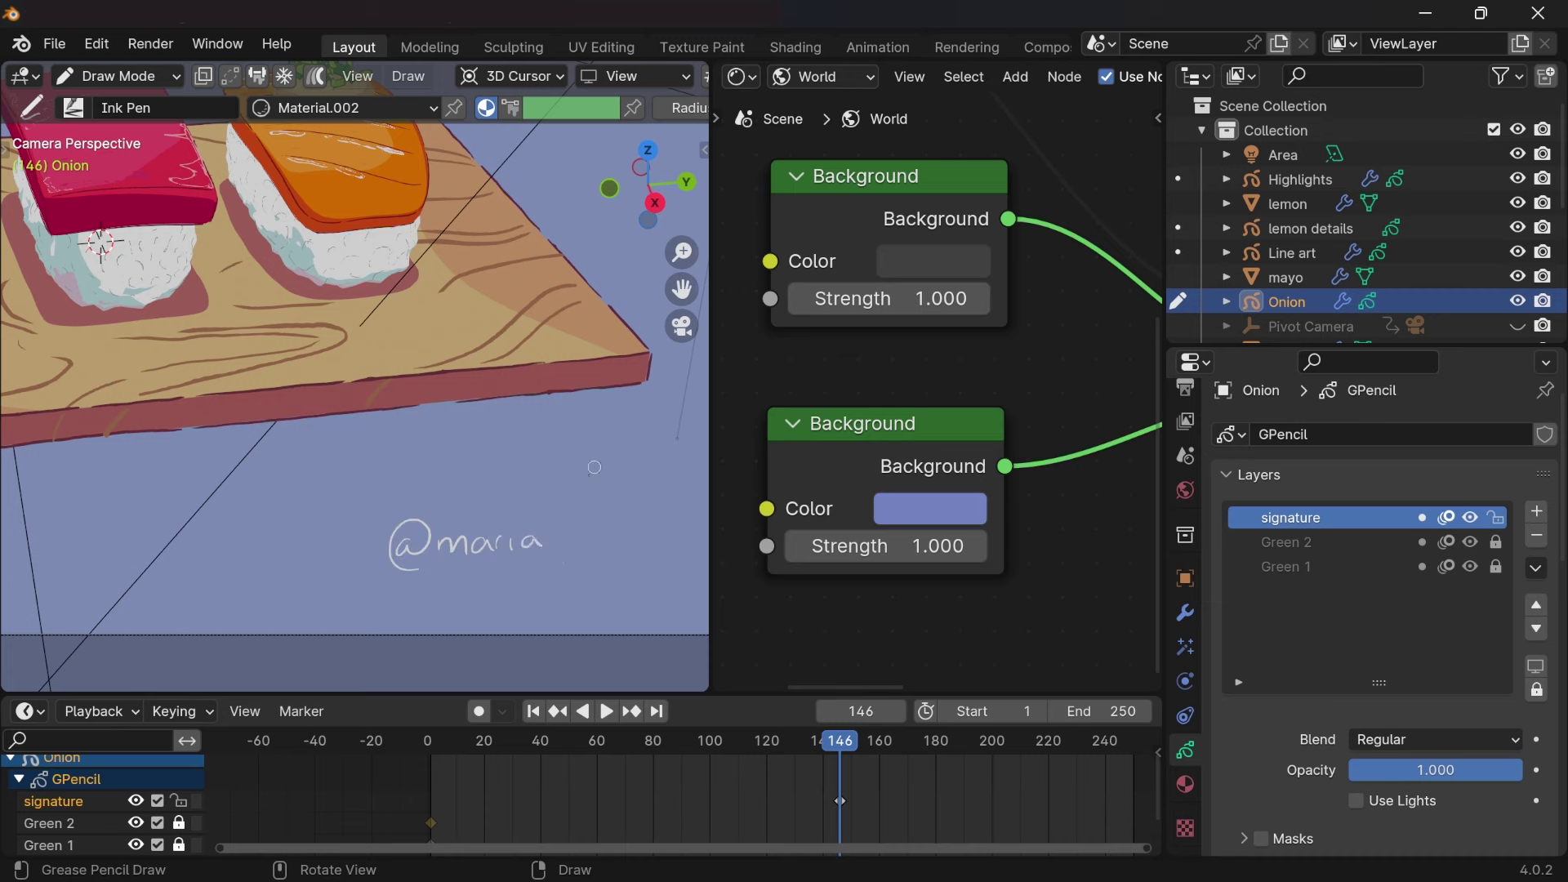
Step: Write the handwritten signature in the camera frame's lower-right corner on the signature layer
{"action": "left_click_drag", "start_coordinate": [571, 522], "coordinate": [653, 539]}
{"action": "scroll", "coordinate": [512, 440], "scroll_direction": "down", "scroll_amount": 5}
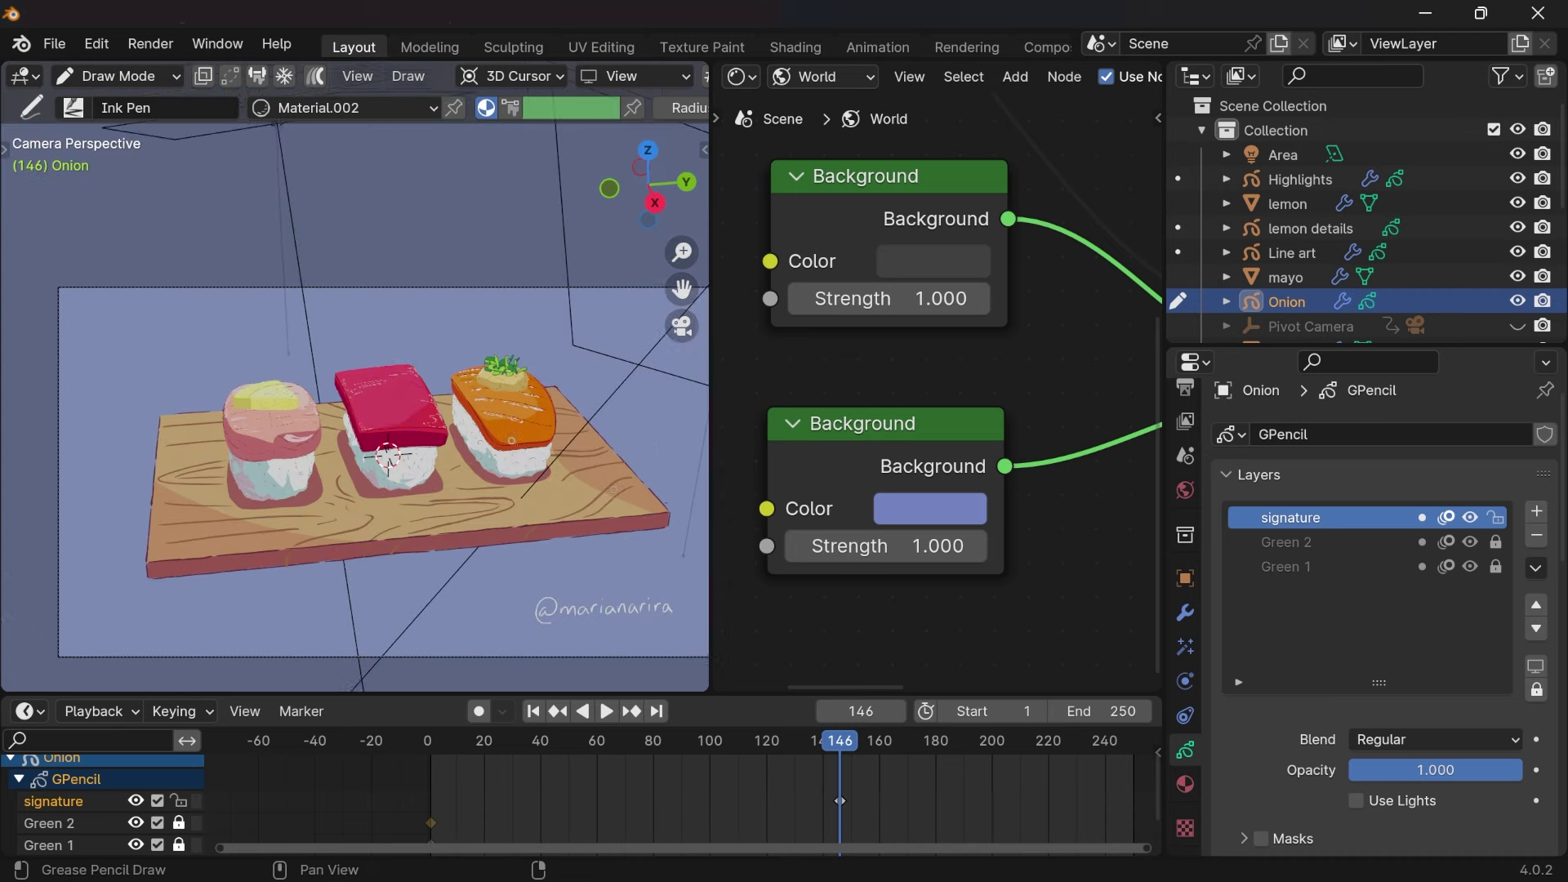
{"action": "scroll", "coordinate": [1380, 612], "scroll_direction": "down", "scroll_amount": 5}
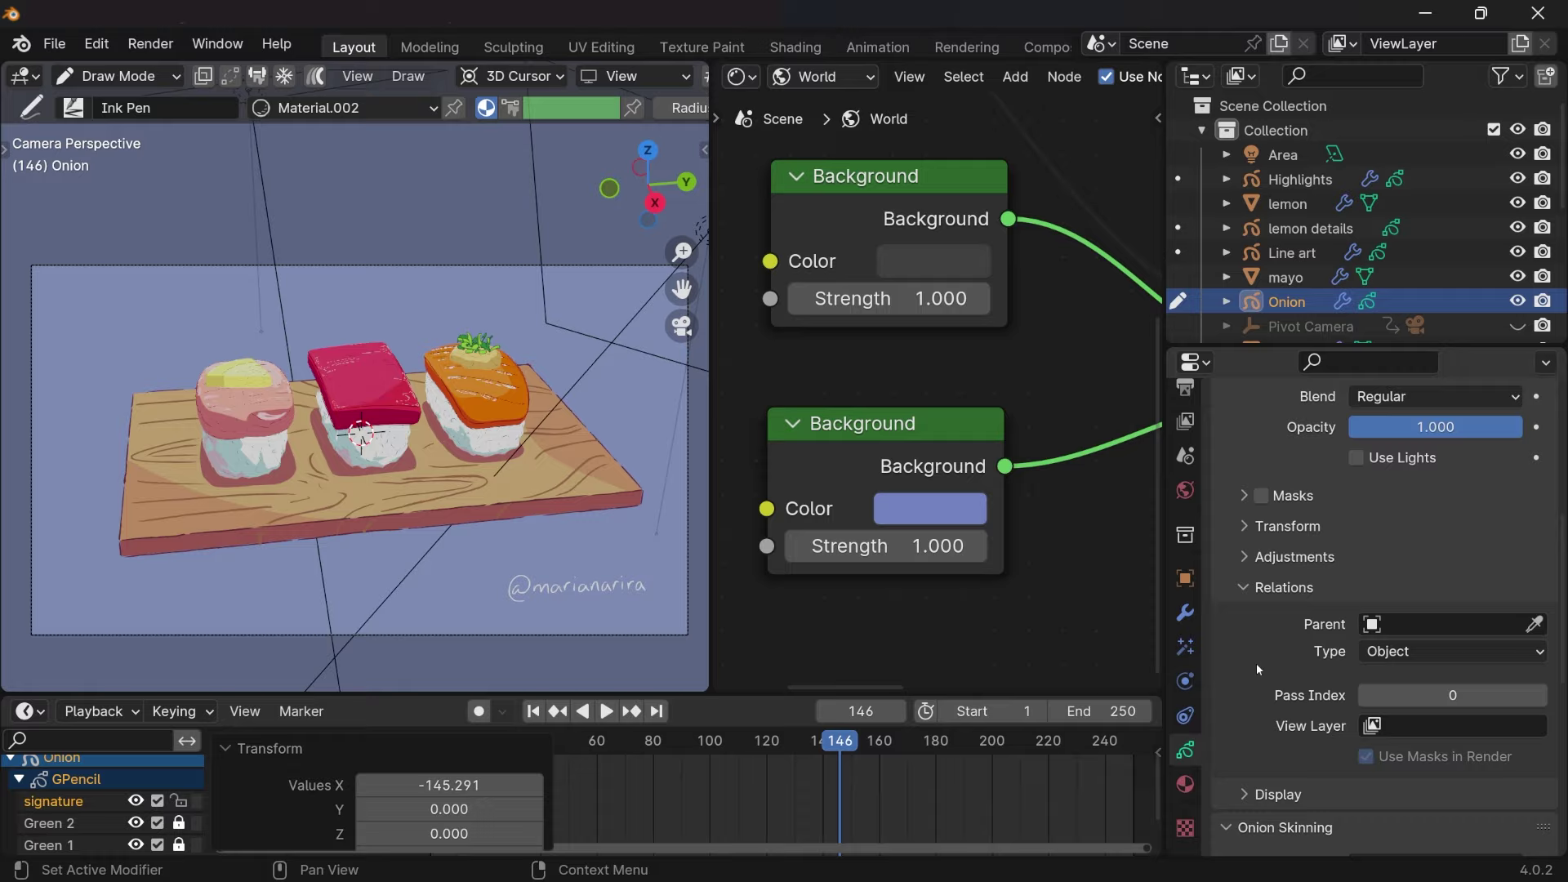
{"action": "scroll", "coordinate": [1257, 664], "scroll_direction": "up", "scroll_amount": 5}
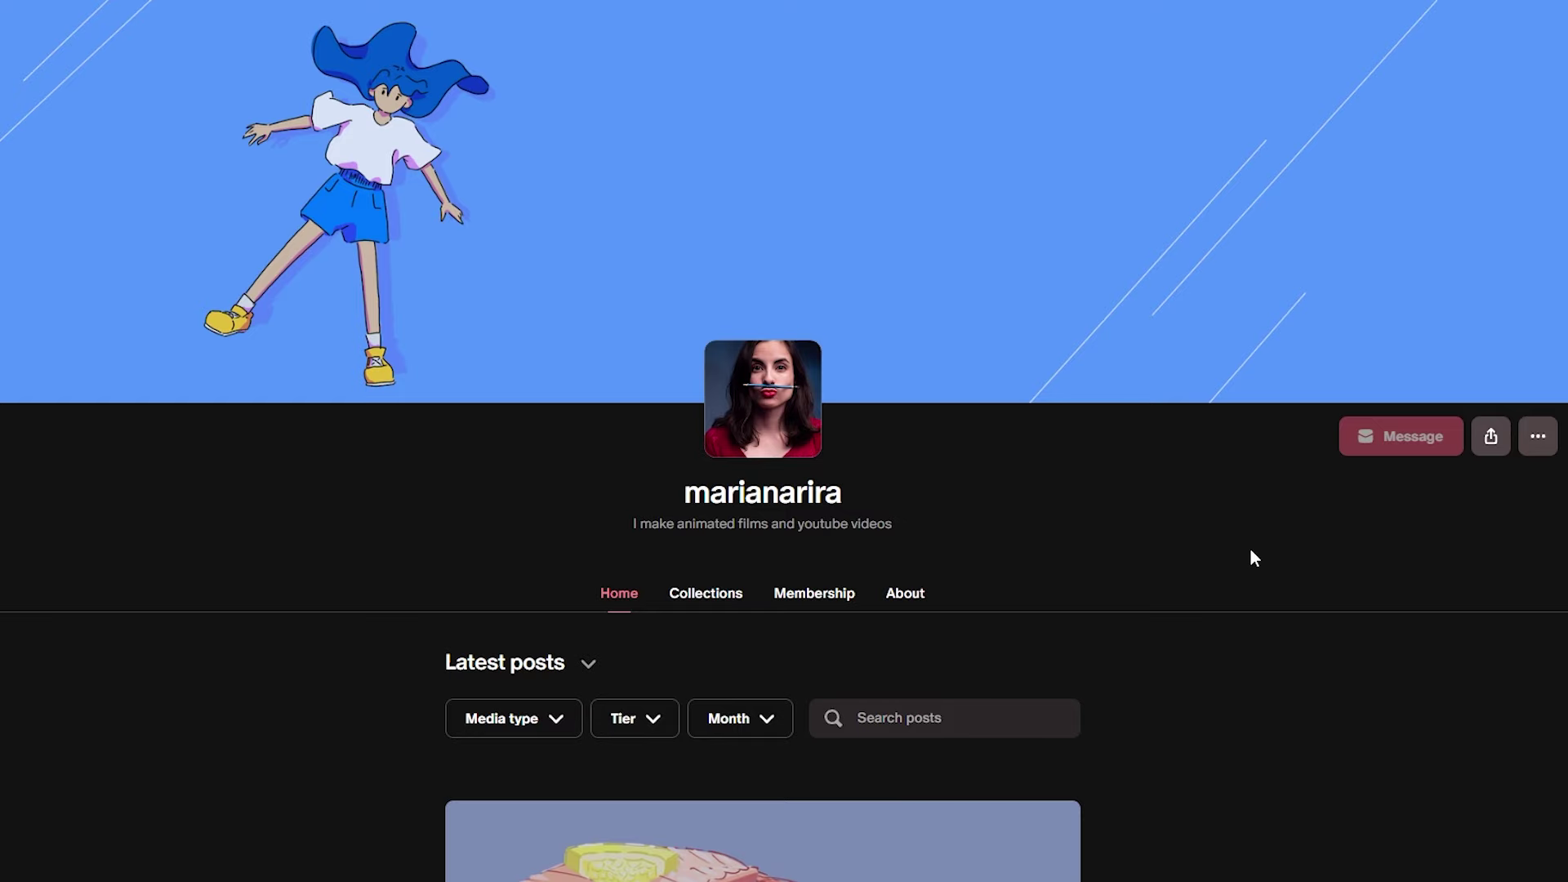
{"action": "scroll", "coordinate": [1254, 559], "scroll_direction": "down", "scroll_amount": 8}
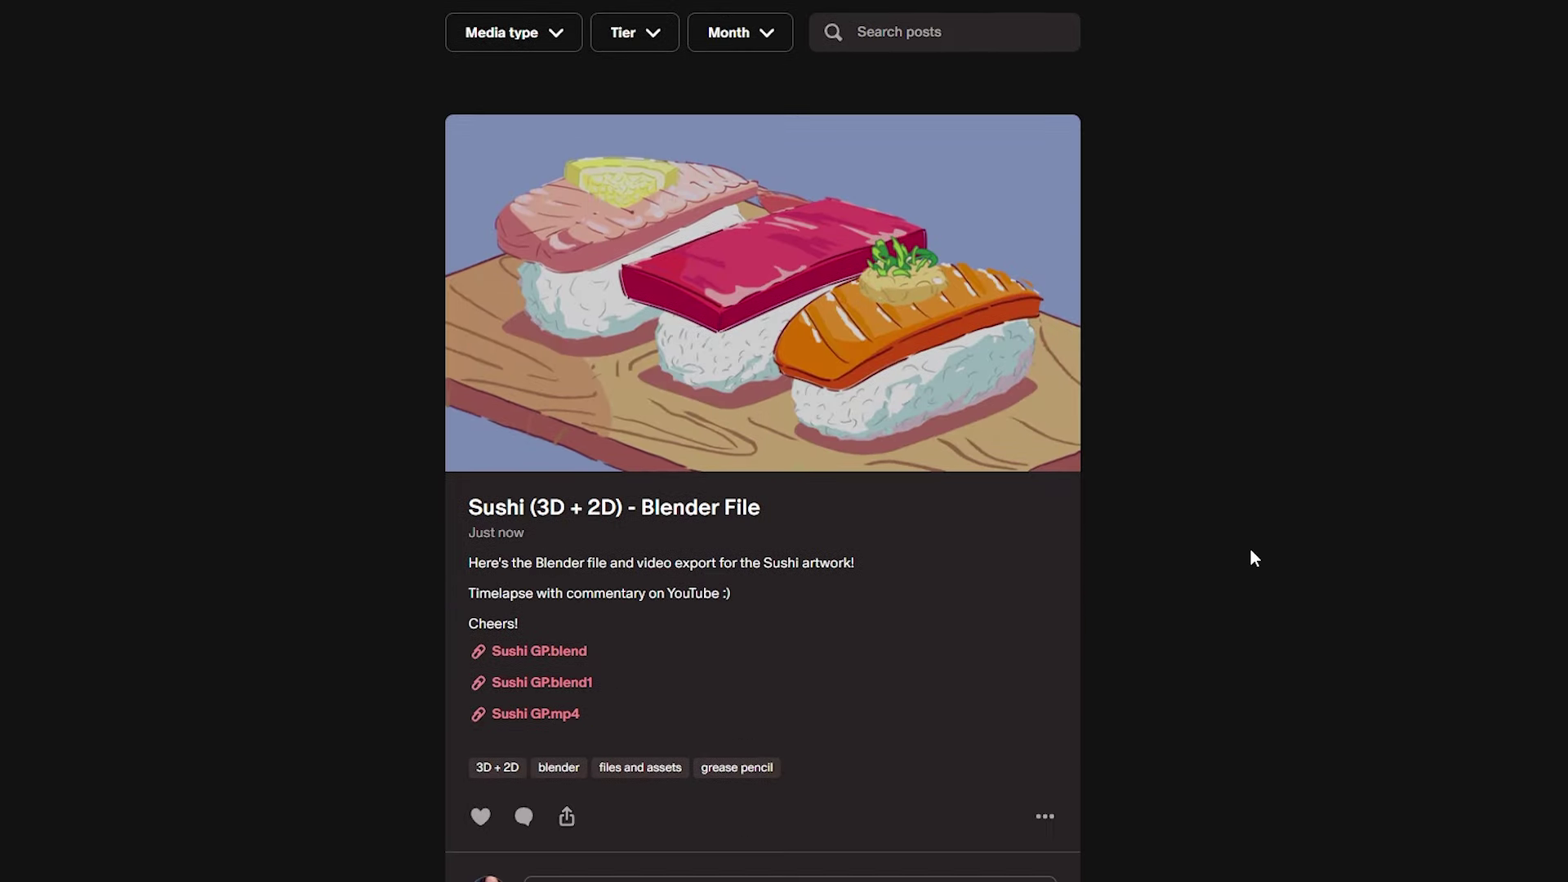
Step: Scroll the Patreon posts down to Frieren's Eye Animation - Blender File
{"action": "scroll", "coordinate": [1254, 558], "scroll_direction": "down", "scroll_amount": 10}
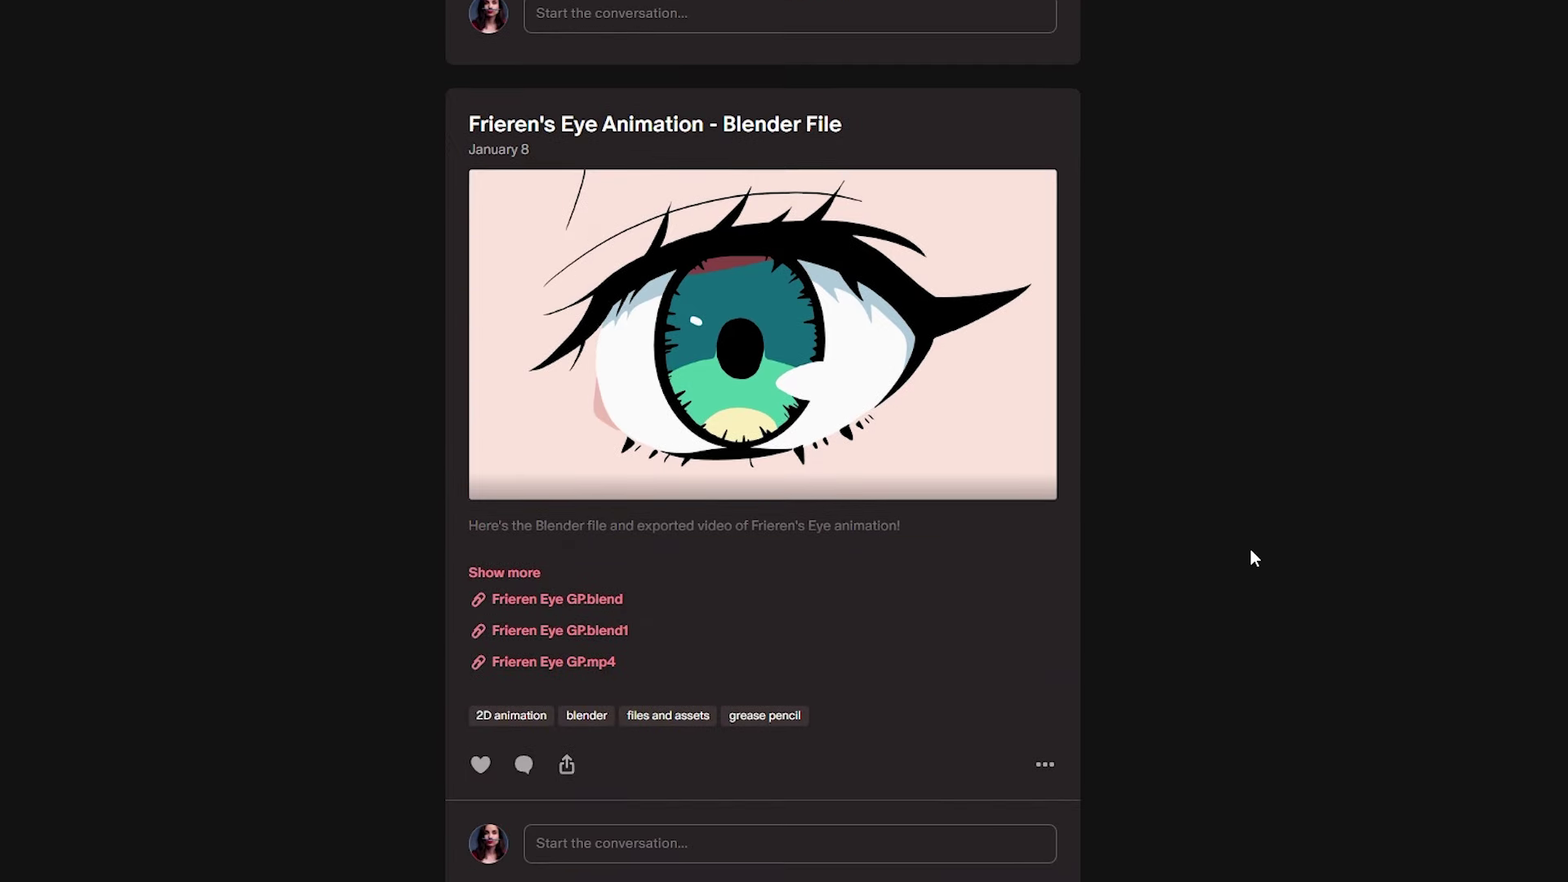